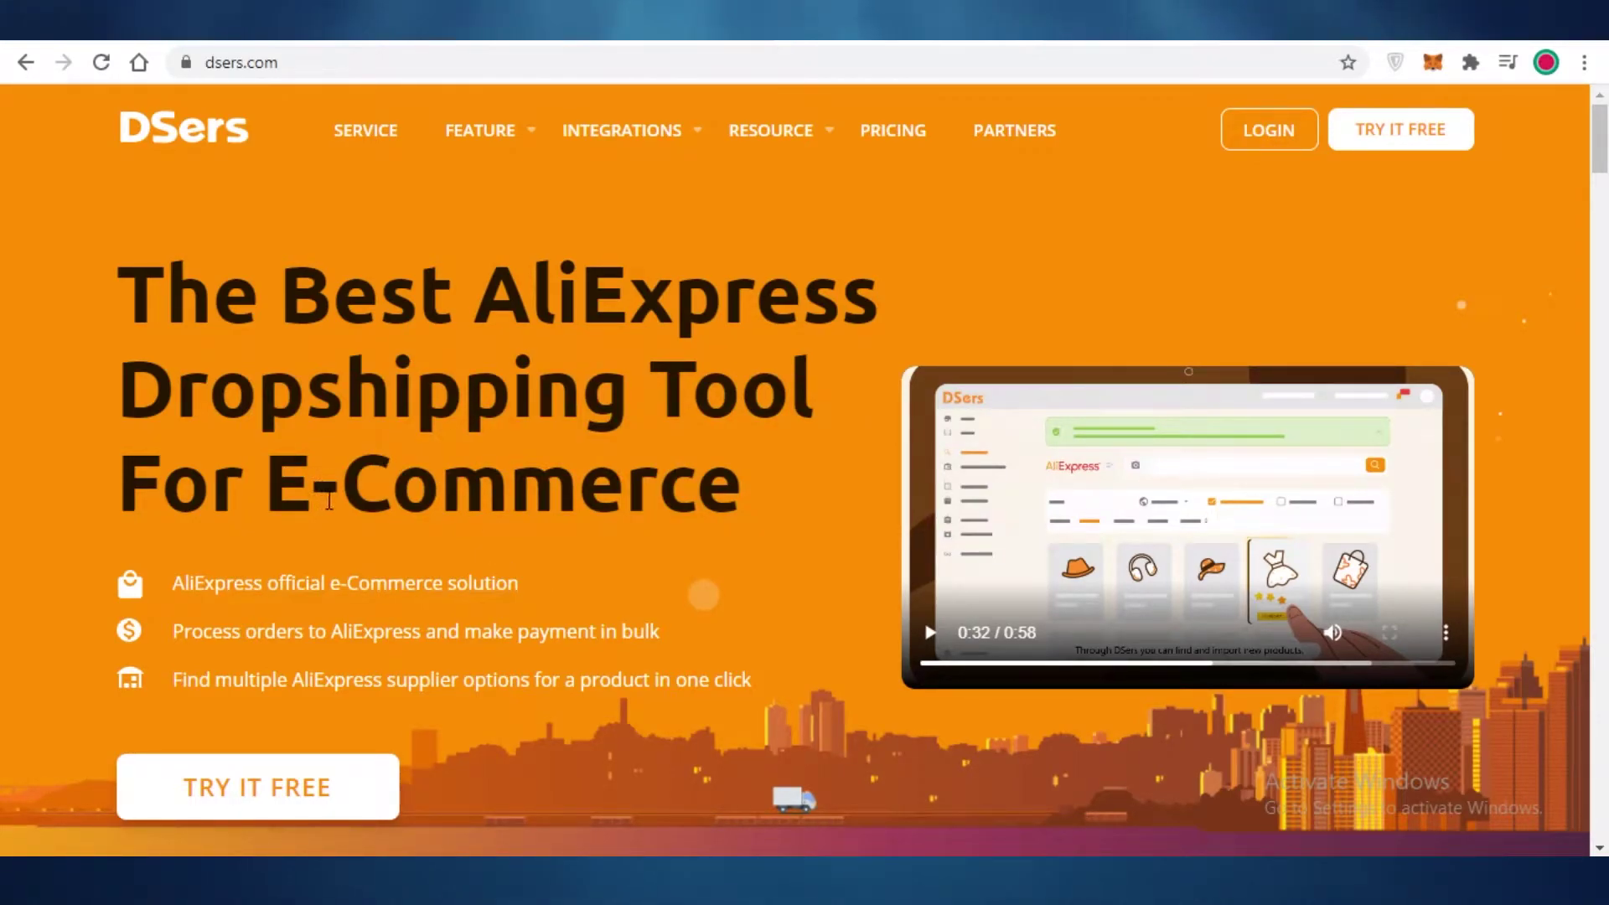
Look over the DSers homepage headline and its listed AliExpress dropshipping features.
{"action": "scroll", "coordinate": [365, 542], "scroll_direction": "down", "scroll_amount": 1}
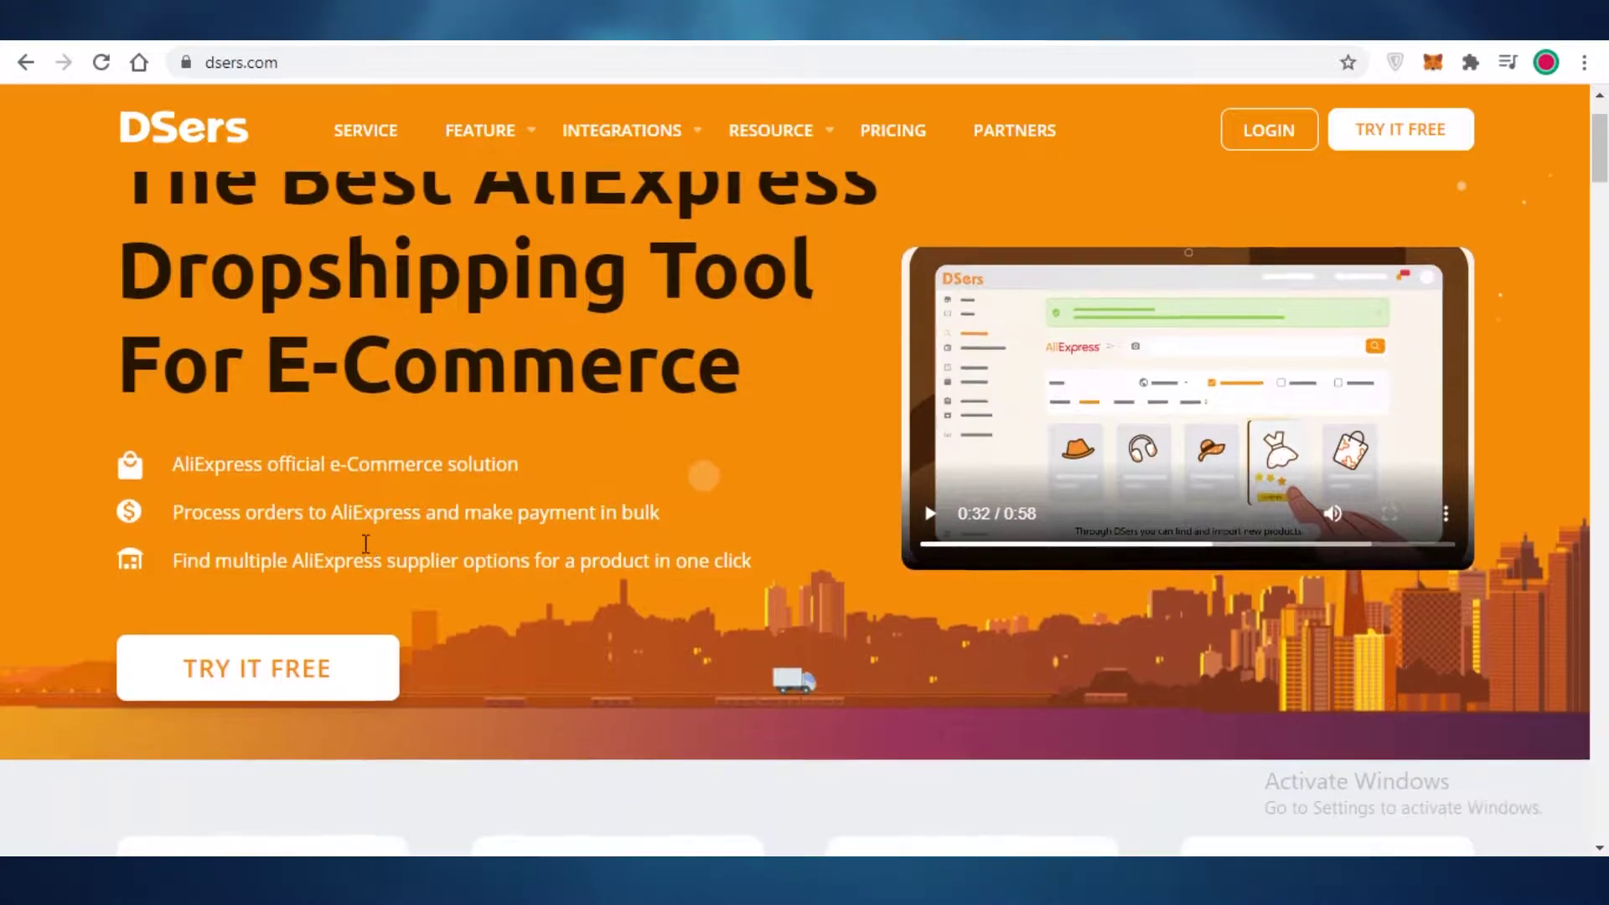
{"action": "scroll", "coordinate": [365, 543], "scroll_direction": "down", "scroll_amount": 3}
{"action": "scroll", "coordinate": [460, 567], "scroll_direction": "up", "scroll_amount": 4}
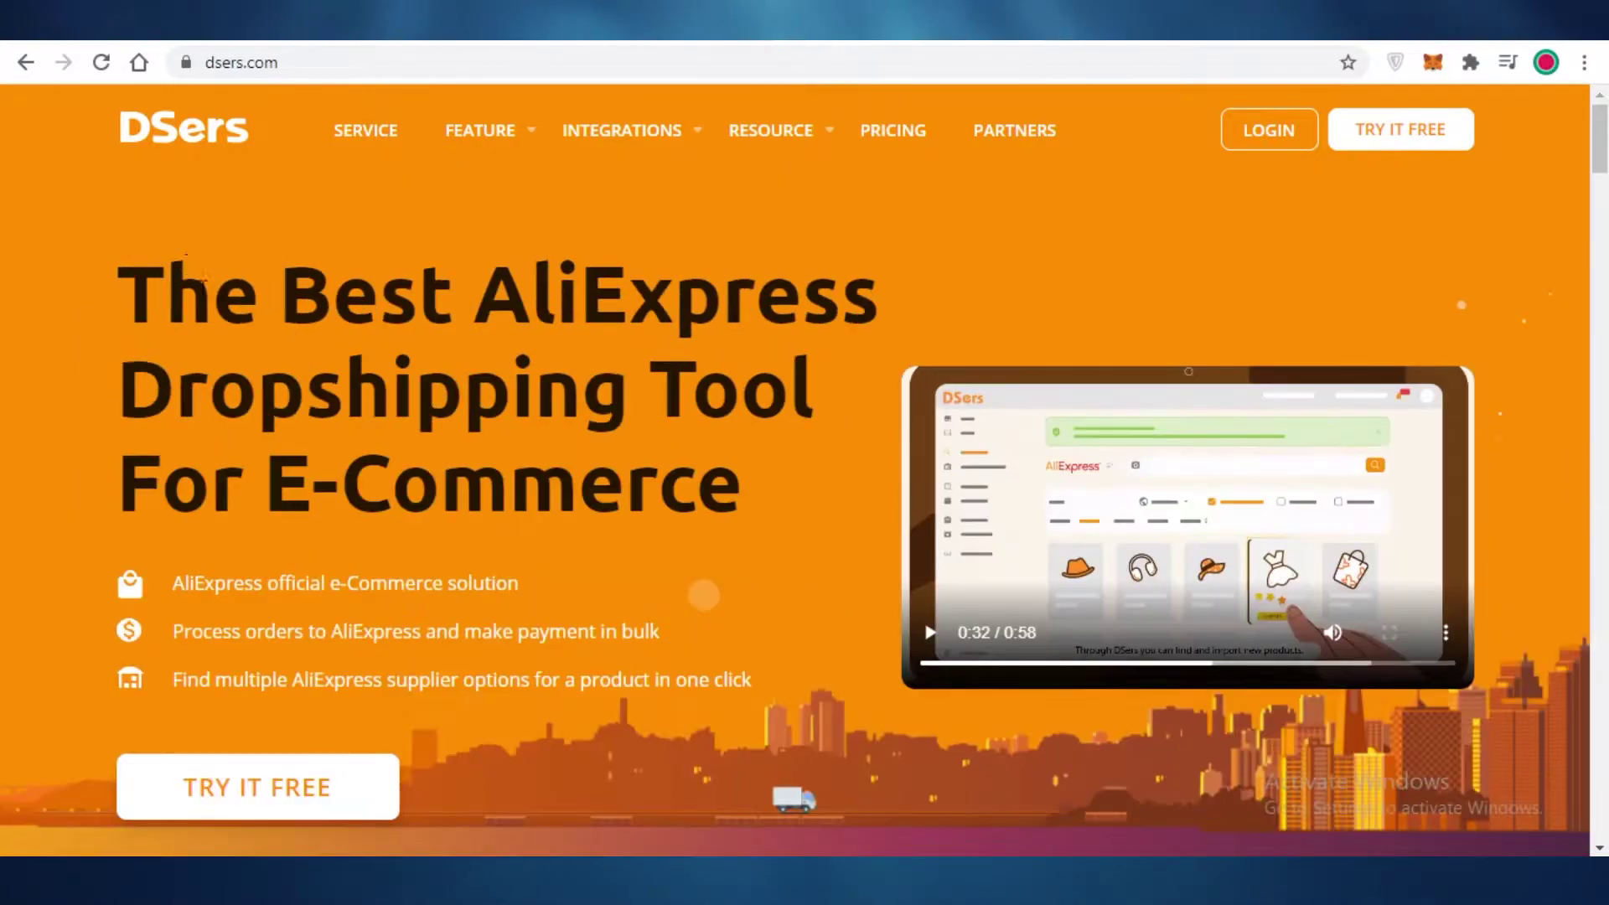
{"action": "left_click_drag", "start_coordinate": [474, 293], "coordinate": [954, 286]}
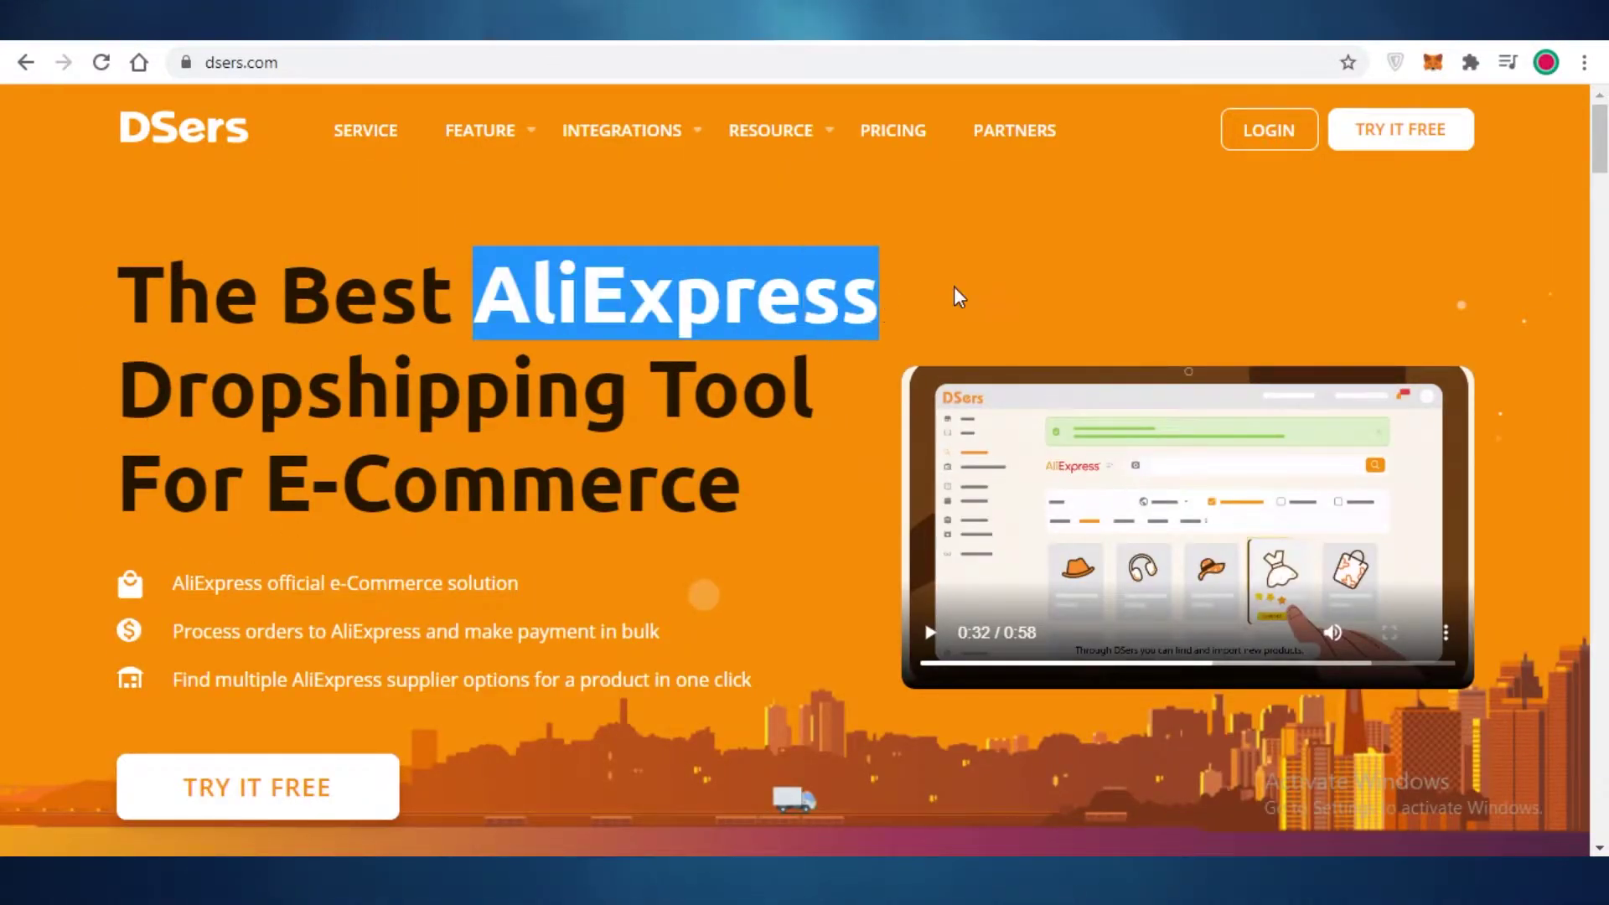
{"action": "left_click", "coordinate": [751, 267]}
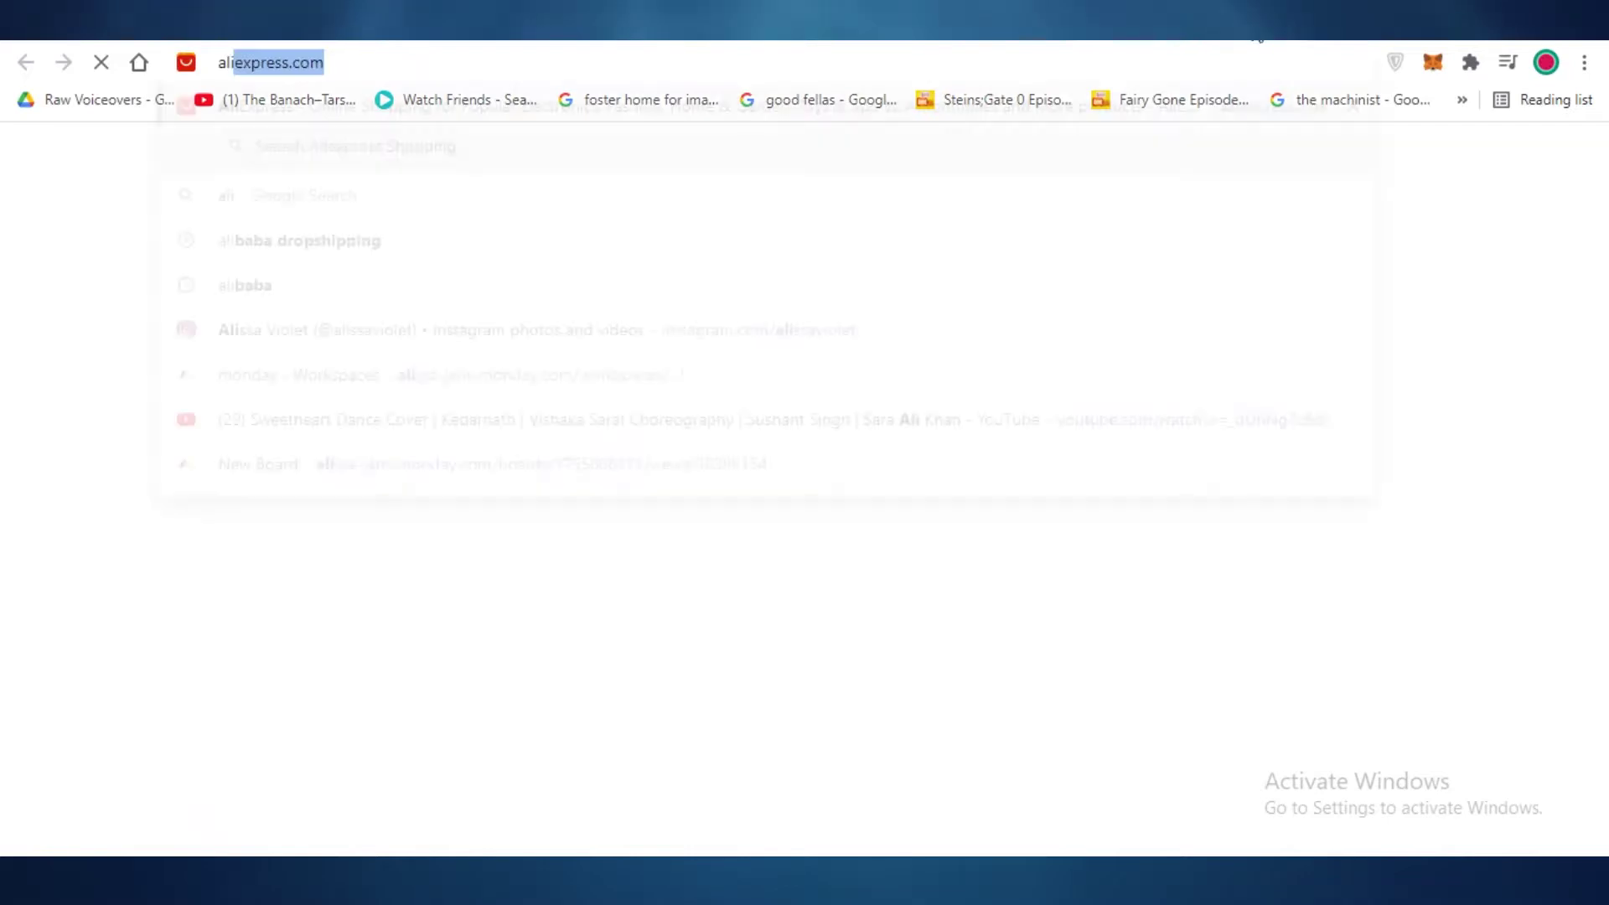
Open aliexpress.com, browse its home page and decline the notification subscription.
{"action": "key", "text": "Return"}
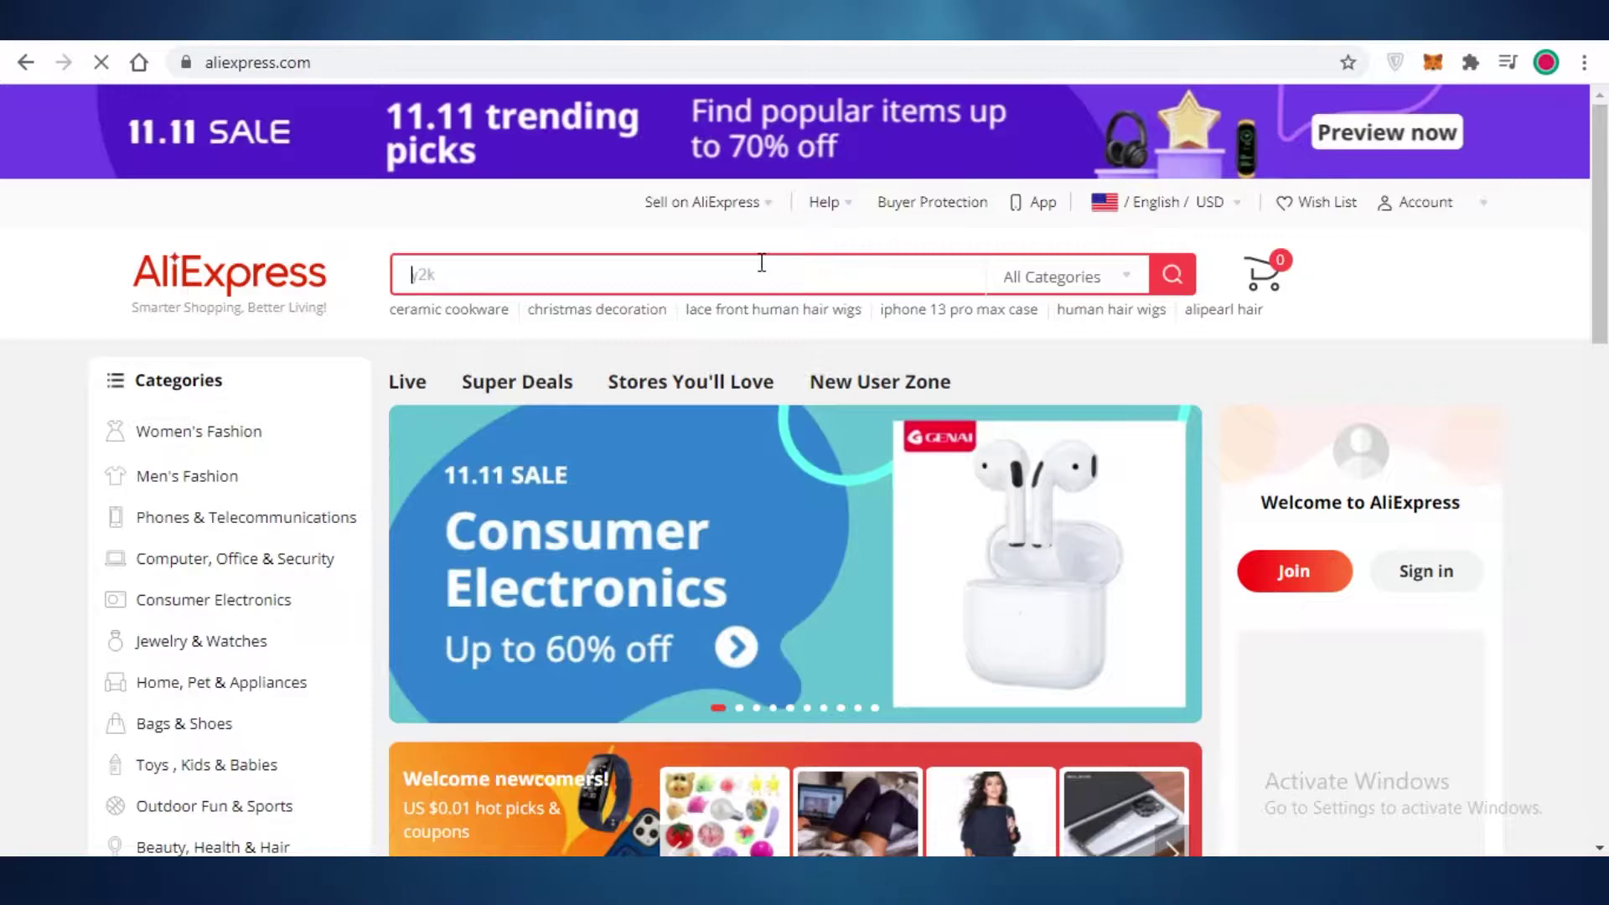
{"action": "scroll", "coordinate": [737, 261], "scroll_direction": "down", "scroll_amount": 7}
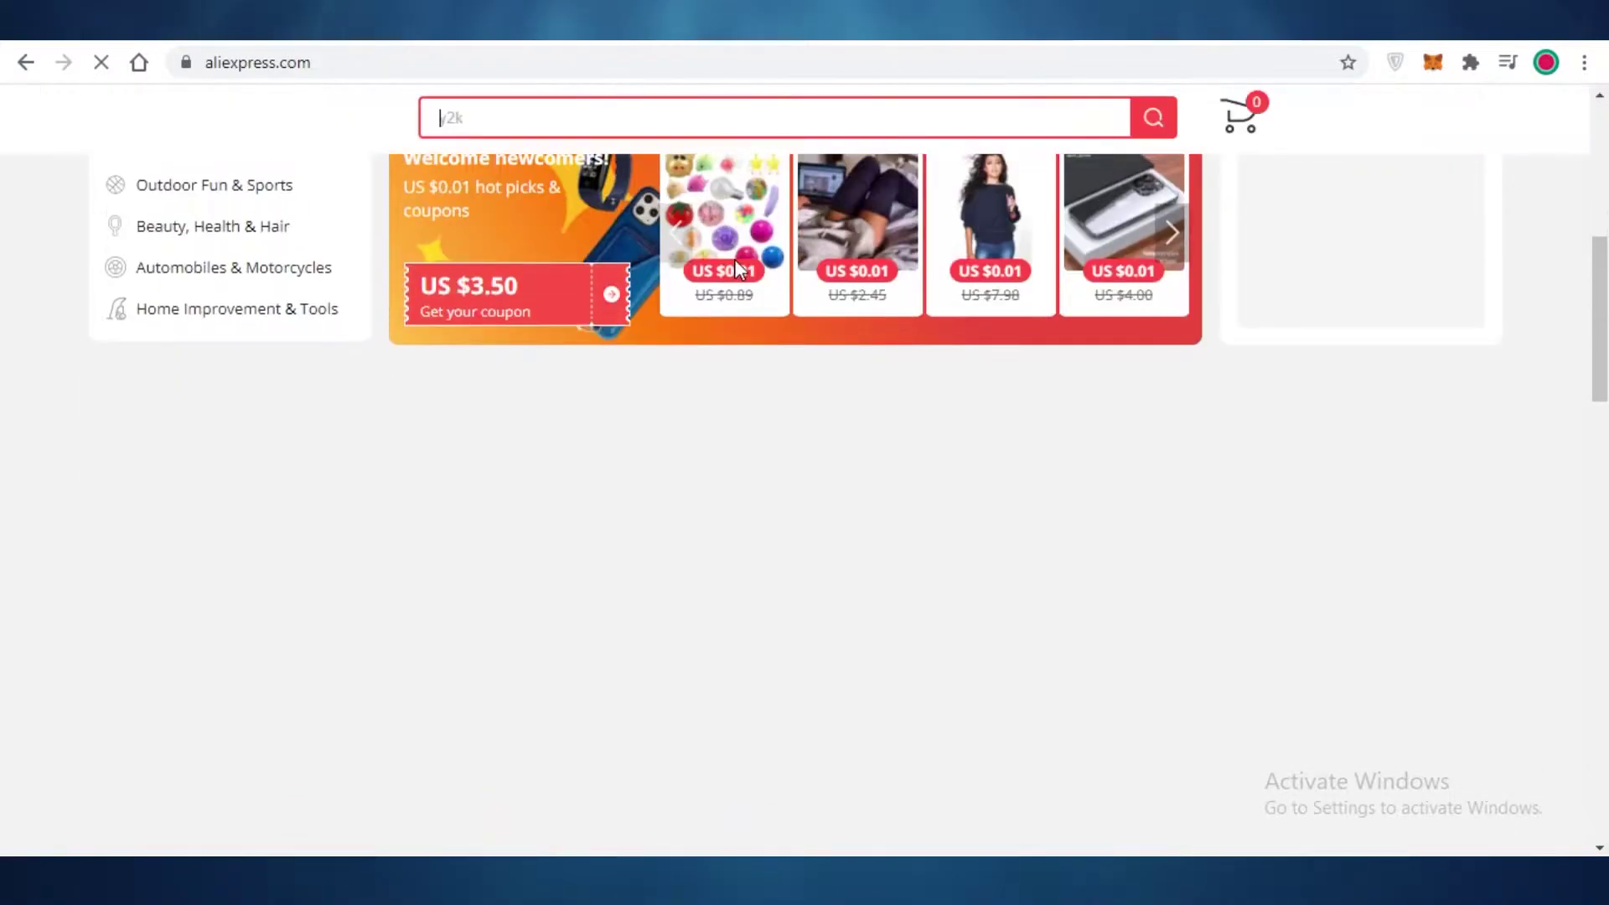
{"action": "scroll", "coordinate": [660, 214], "scroll_direction": "up", "scroll_amount": 4}
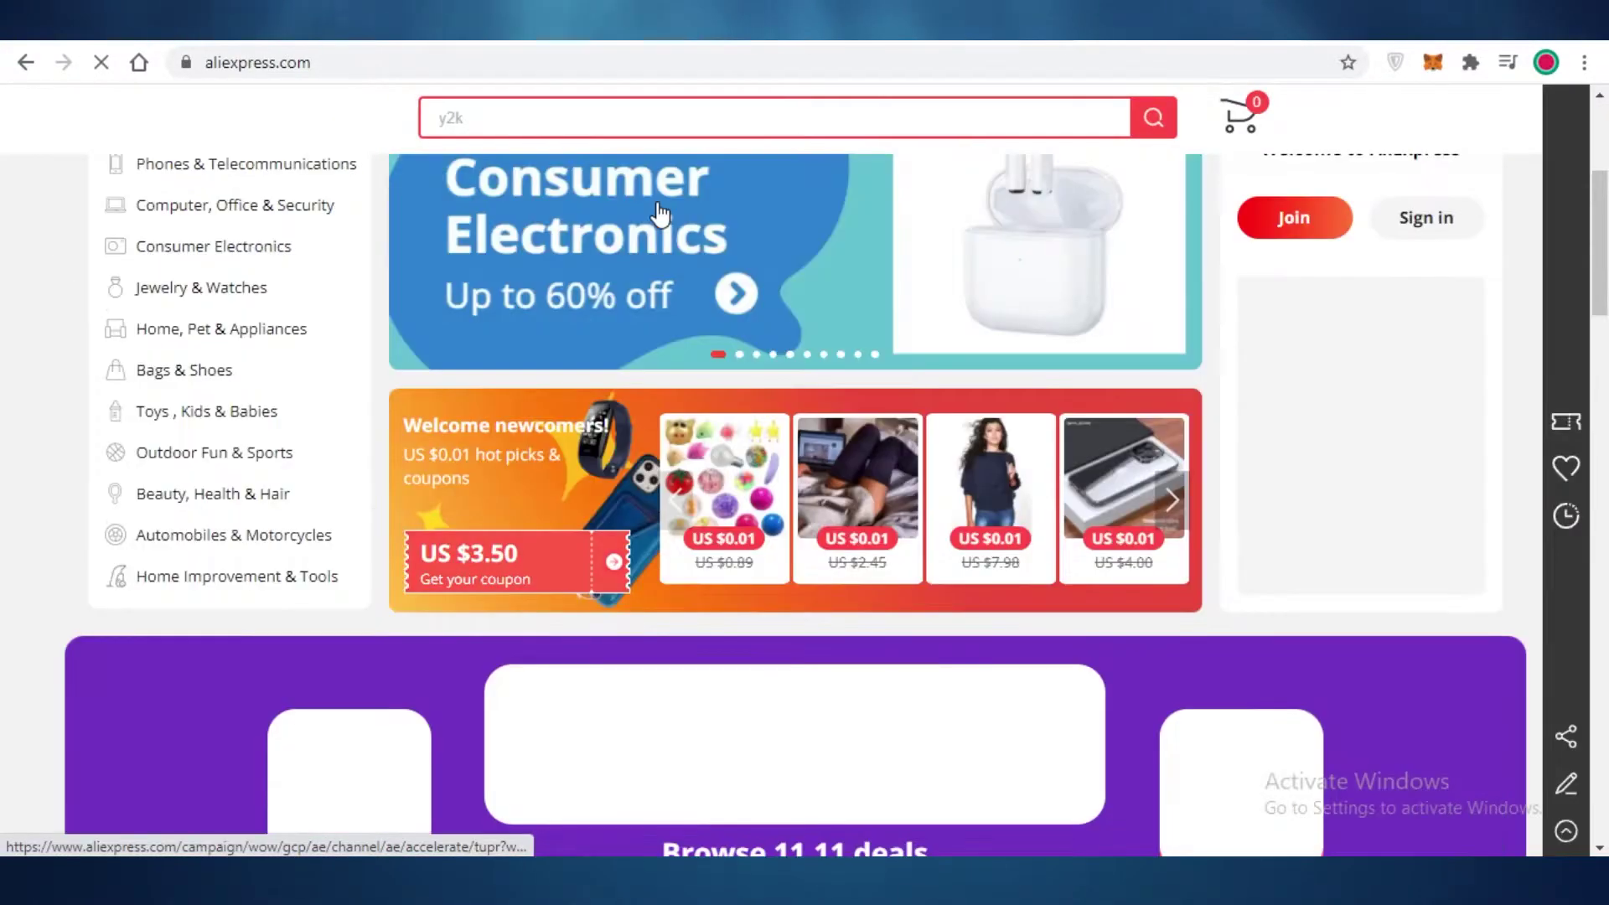
{"action": "scroll", "coordinate": [716, 403], "scroll_direction": "up", "scroll_amount": 2}
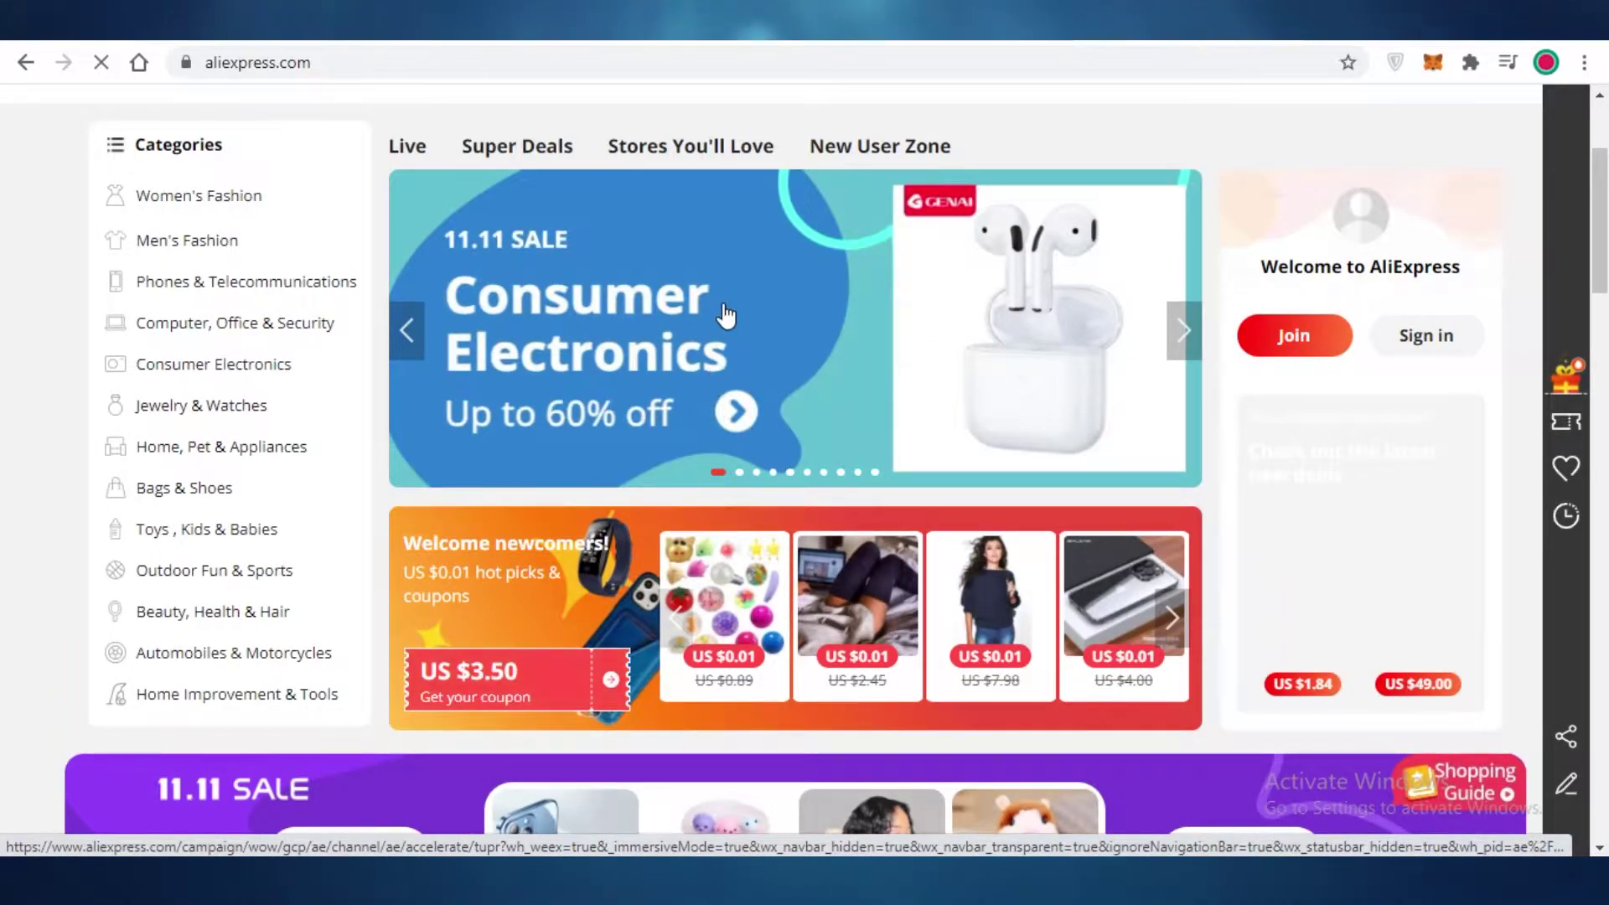
{"action": "scroll", "coordinate": [726, 316], "scroll_direction": "up", "scroll_amount": 3}
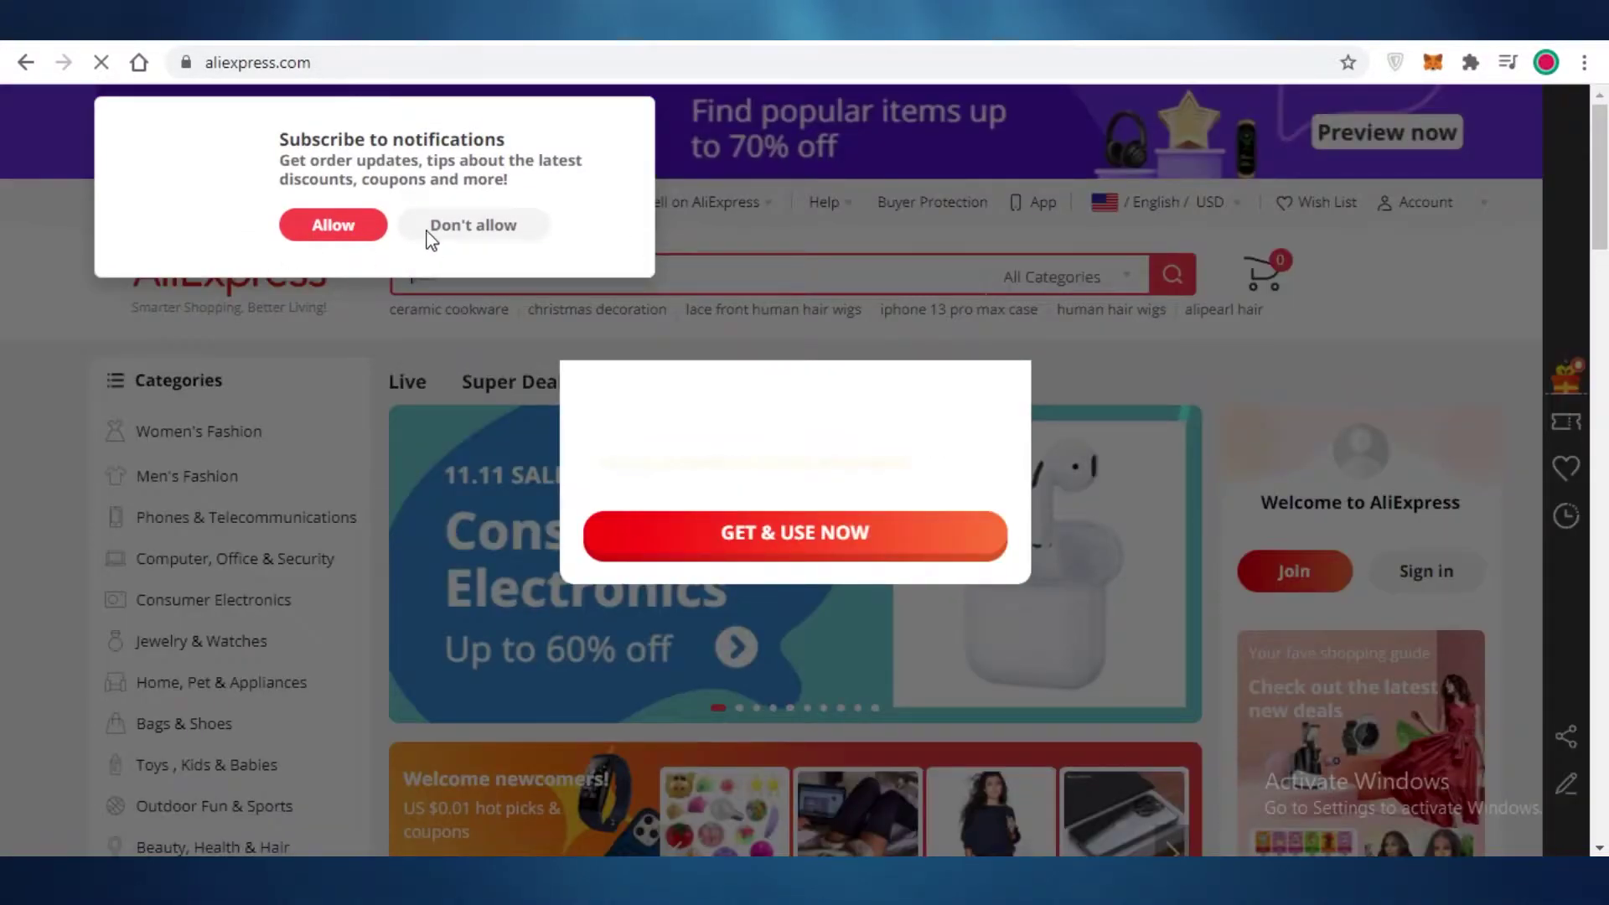
{"action": "left_click", "coordinate": [447, 231]}
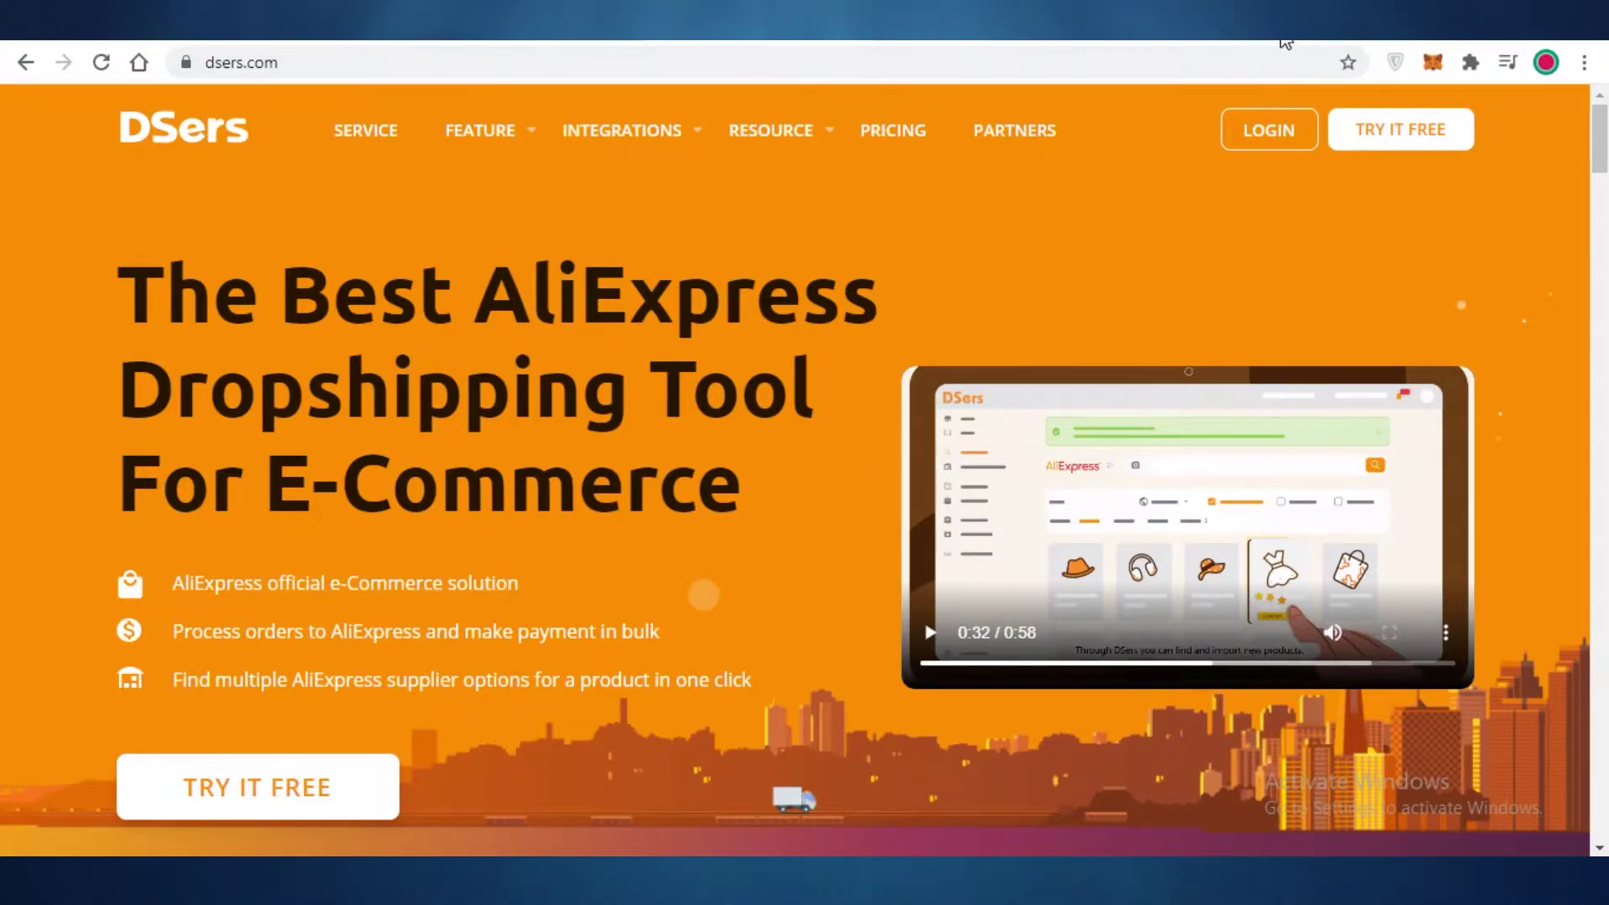
Return to the DSers site, open its pricing plans and examine the free Basic plan's limits and features.
{"action": "left_click", "coordinate": [1368, 144]}
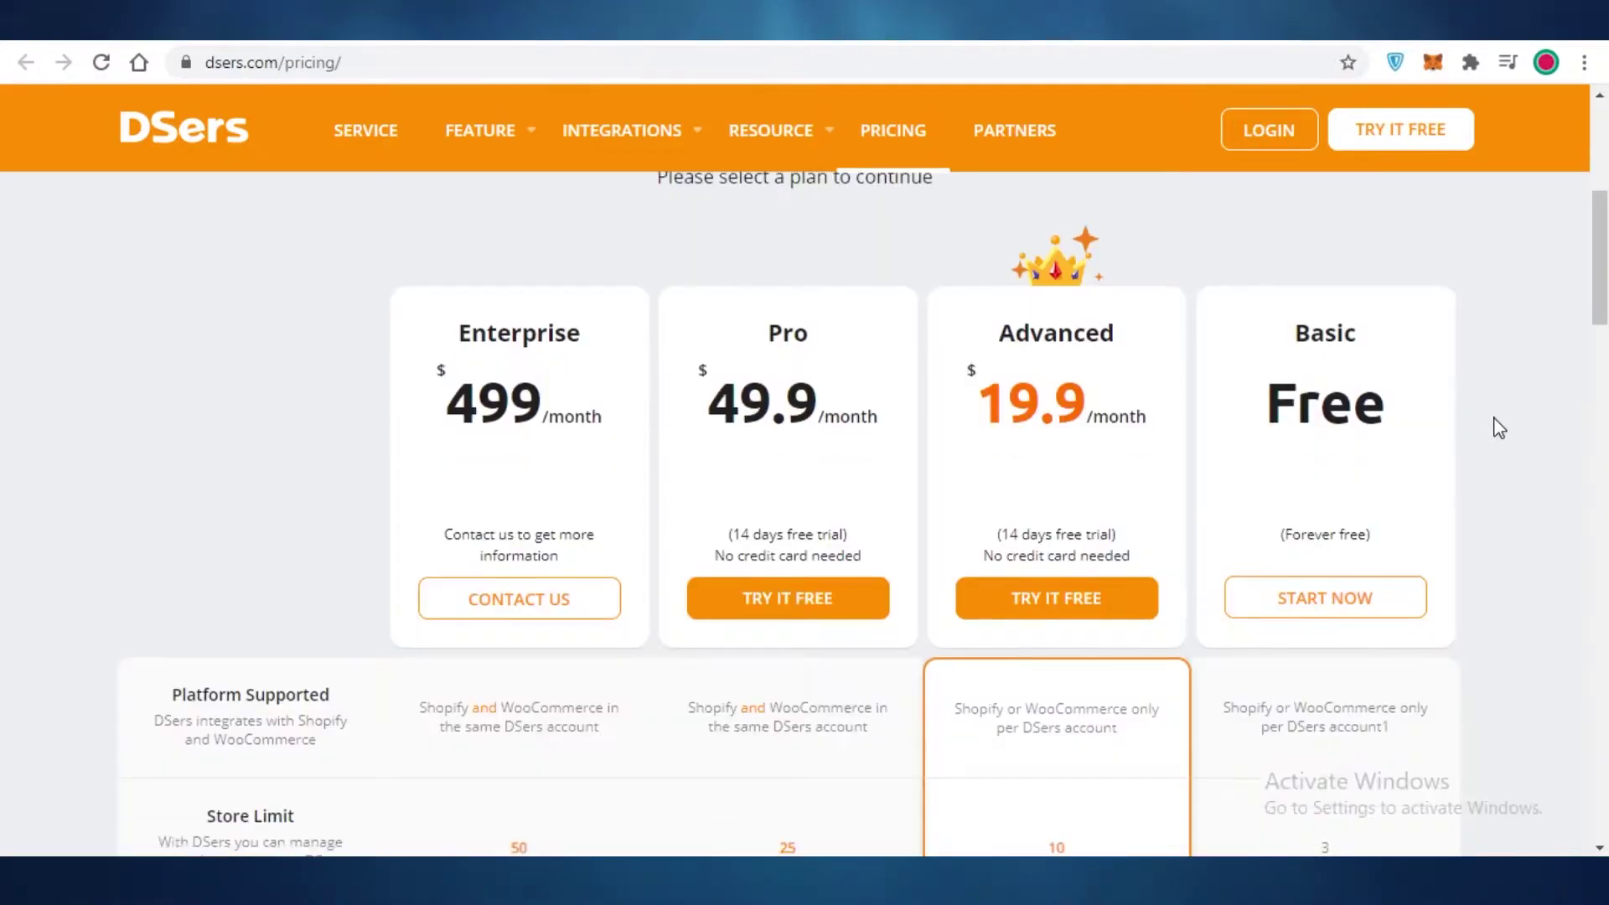
{"action": "scroll", "coordinate": [1500, 434], "scroll_direction": "down", "scroll_amount": 3}
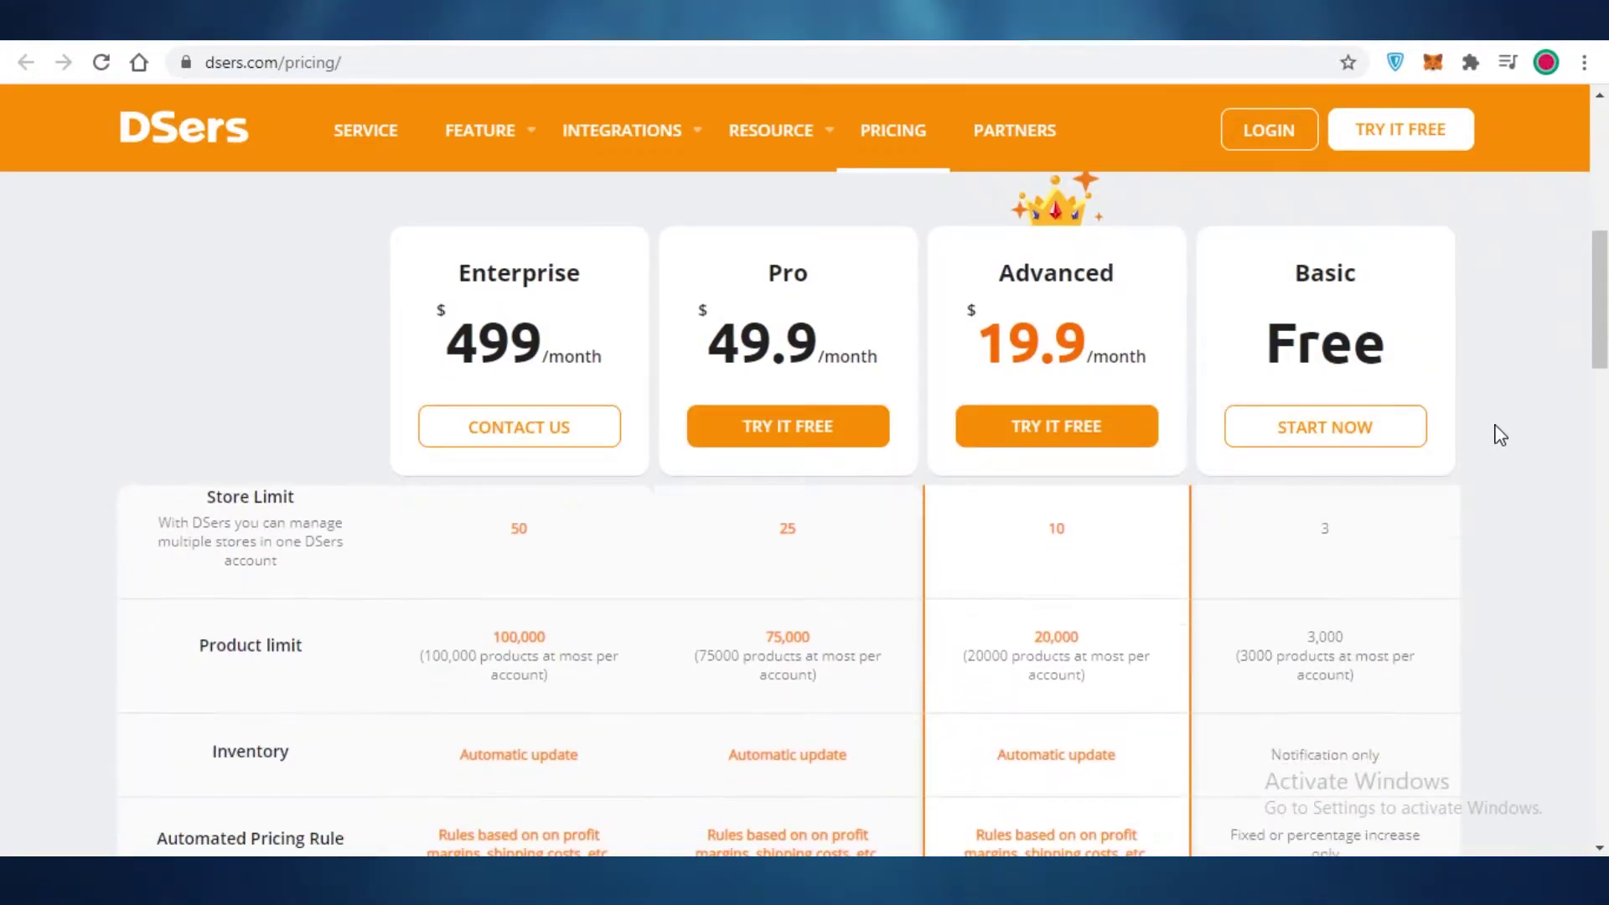
{"action": "scroll", "coordinate": [1498, 469], "scroll_direction": "up", "scroll_amount": 4}
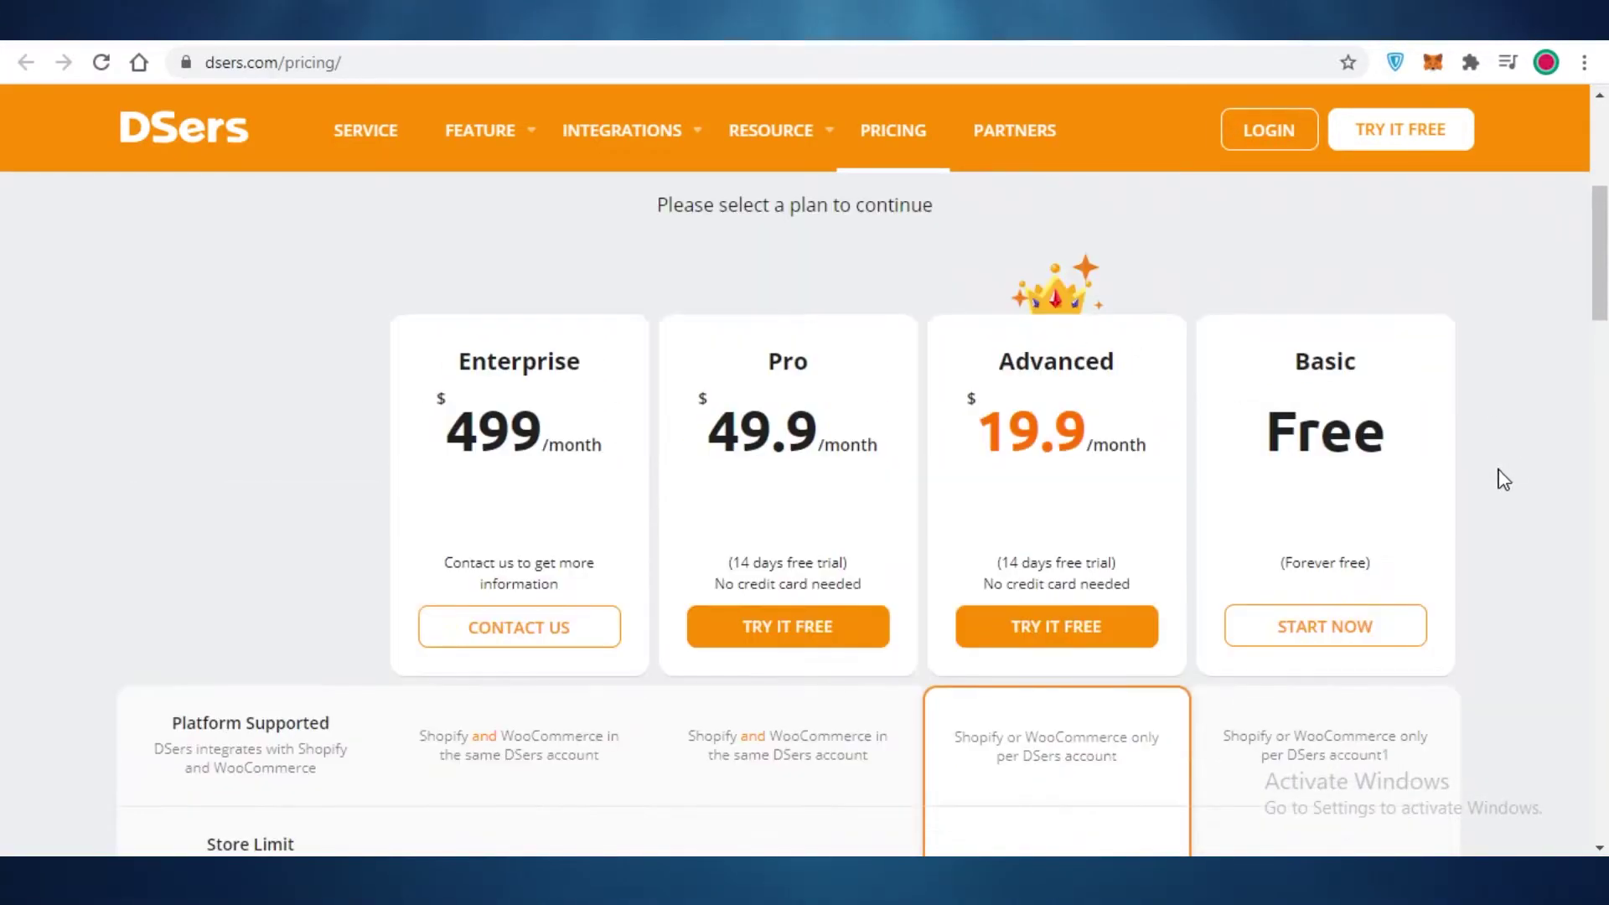
{"action": "scroll", "coordinate": [1424, 545], "scroll_direction": "down", "scroll_amount": 2}
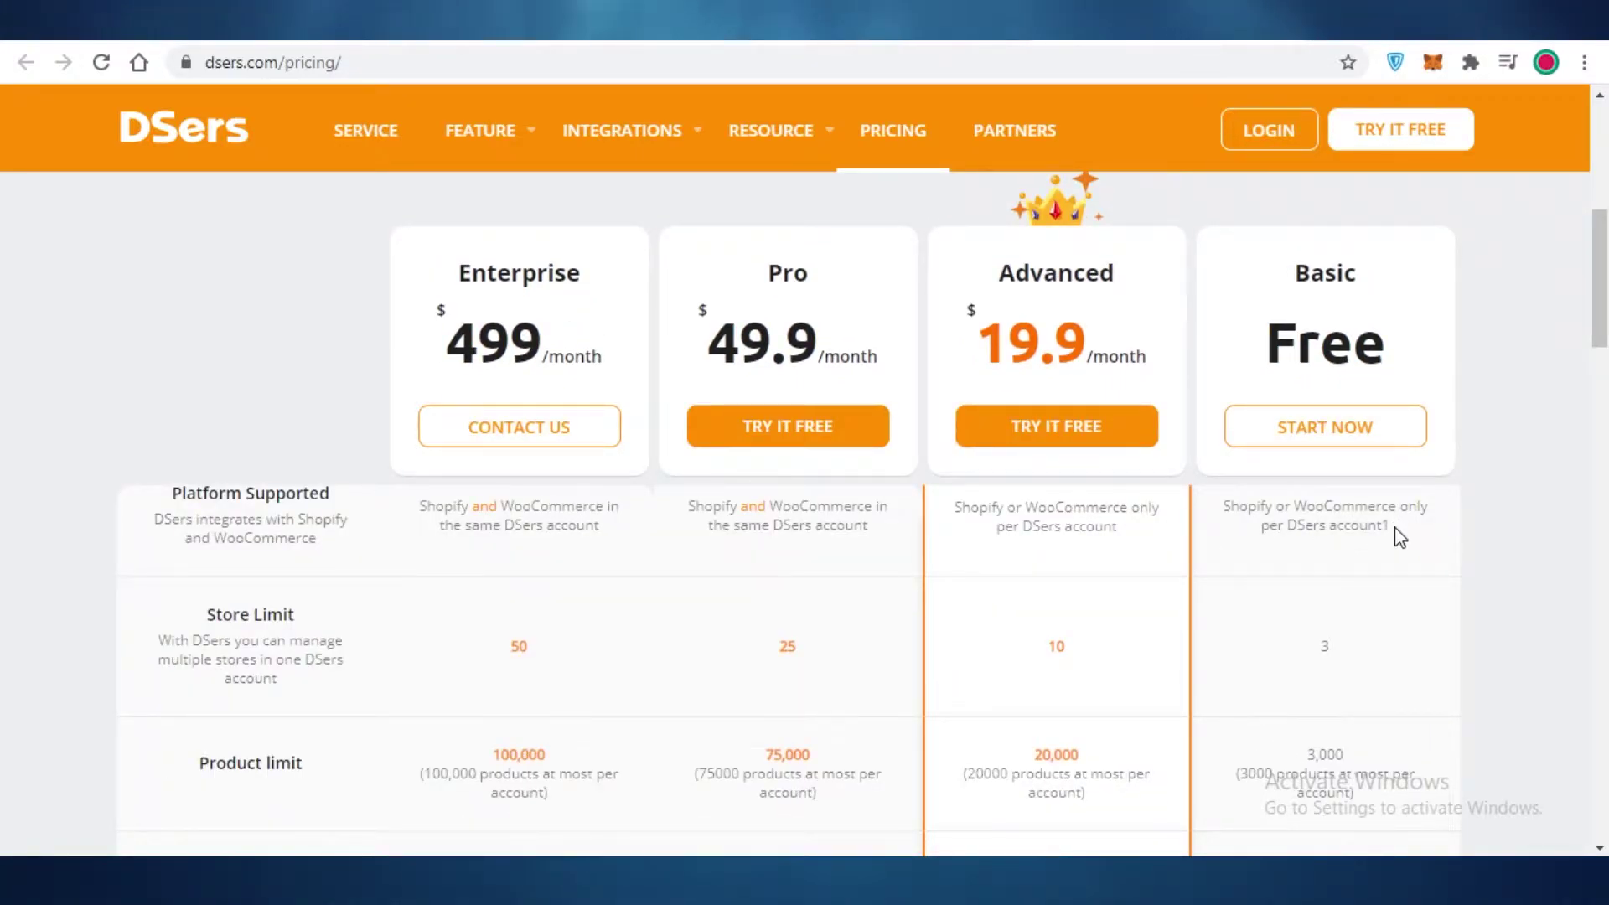
{"action": "scroll", "coordinate": [1393, 535], "scroll_direction": "down", "scroll_amount": 2}
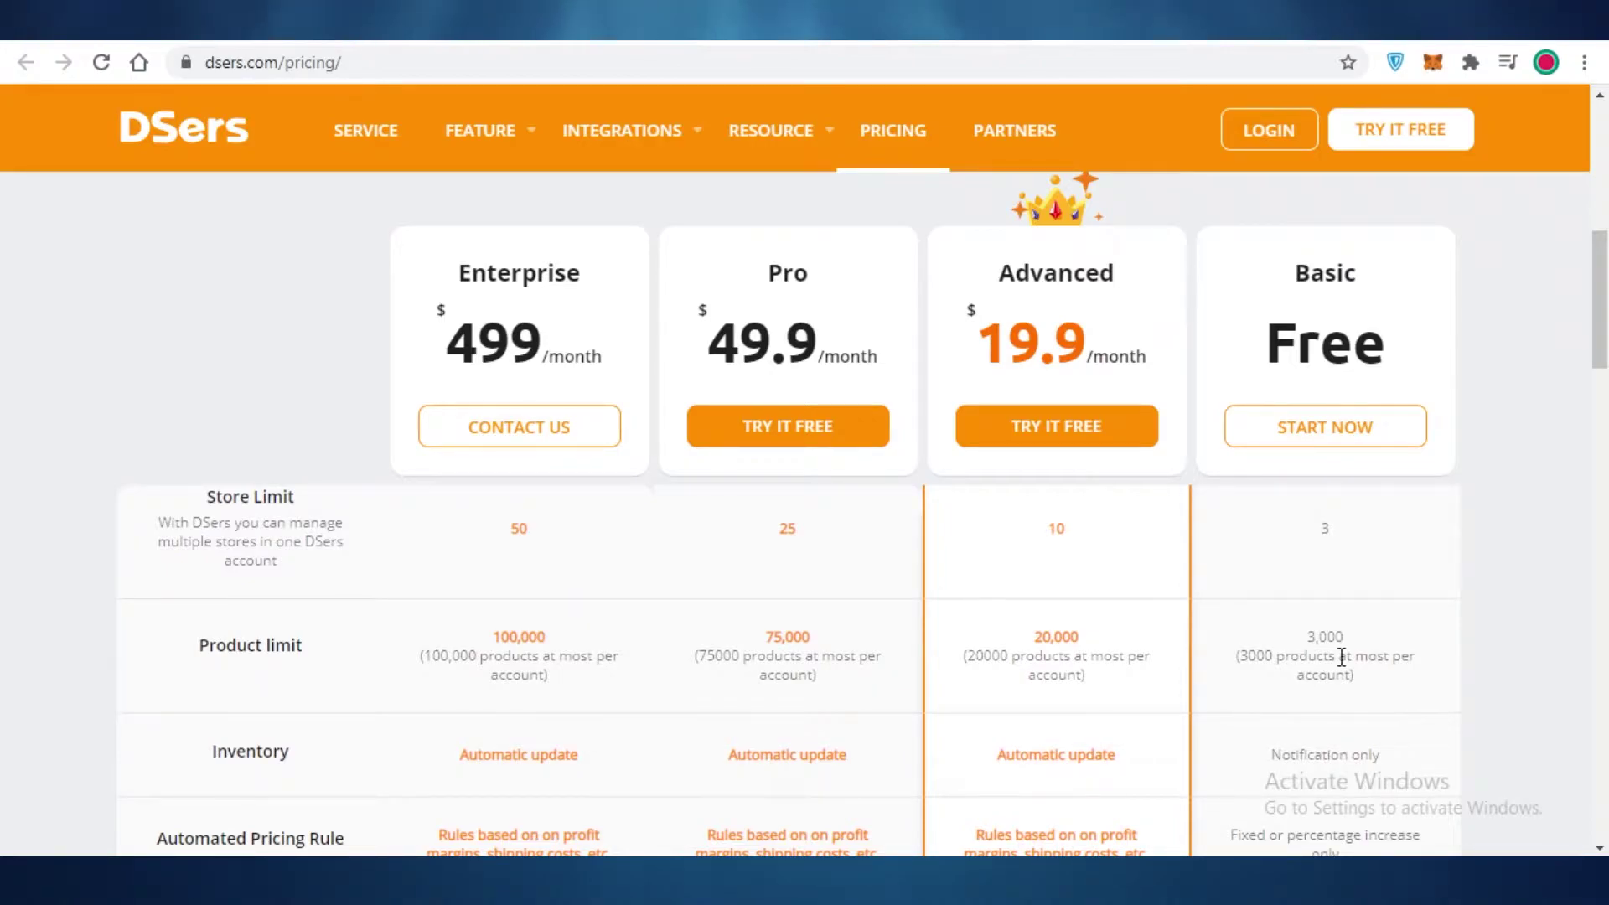
{"action": "scroll", "coordinate": [1341, 657], "scroll_direction": "down", "scroll_amount": 1}
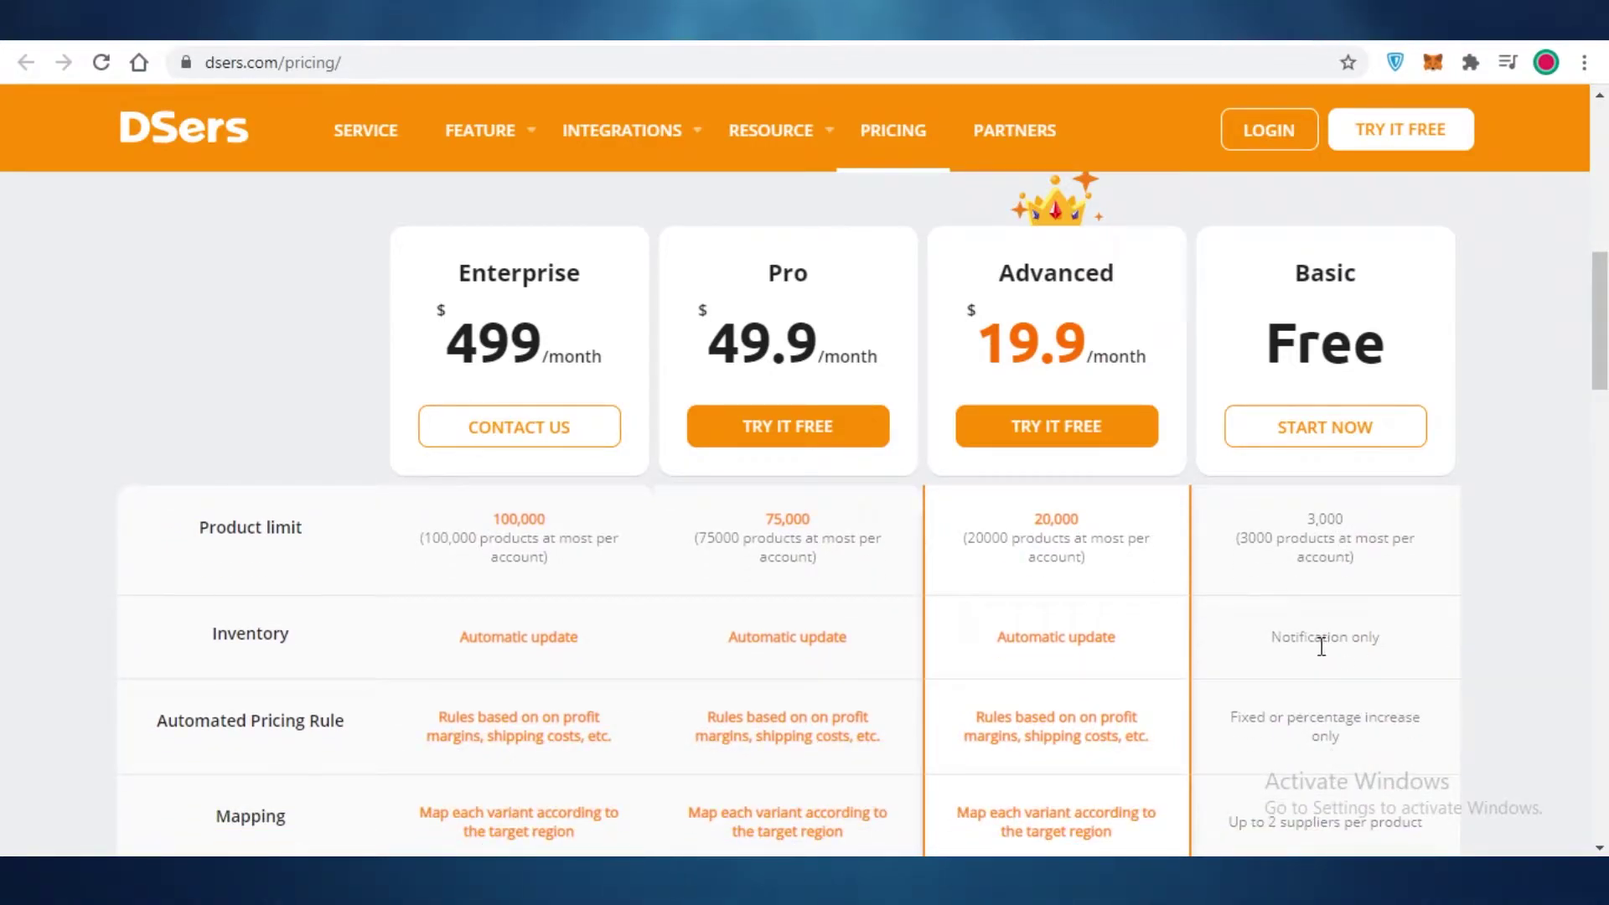
{"action": "scroll", "coordinate": [1333, 756], "scroll_direction": "down", "scroll_amount": 1}
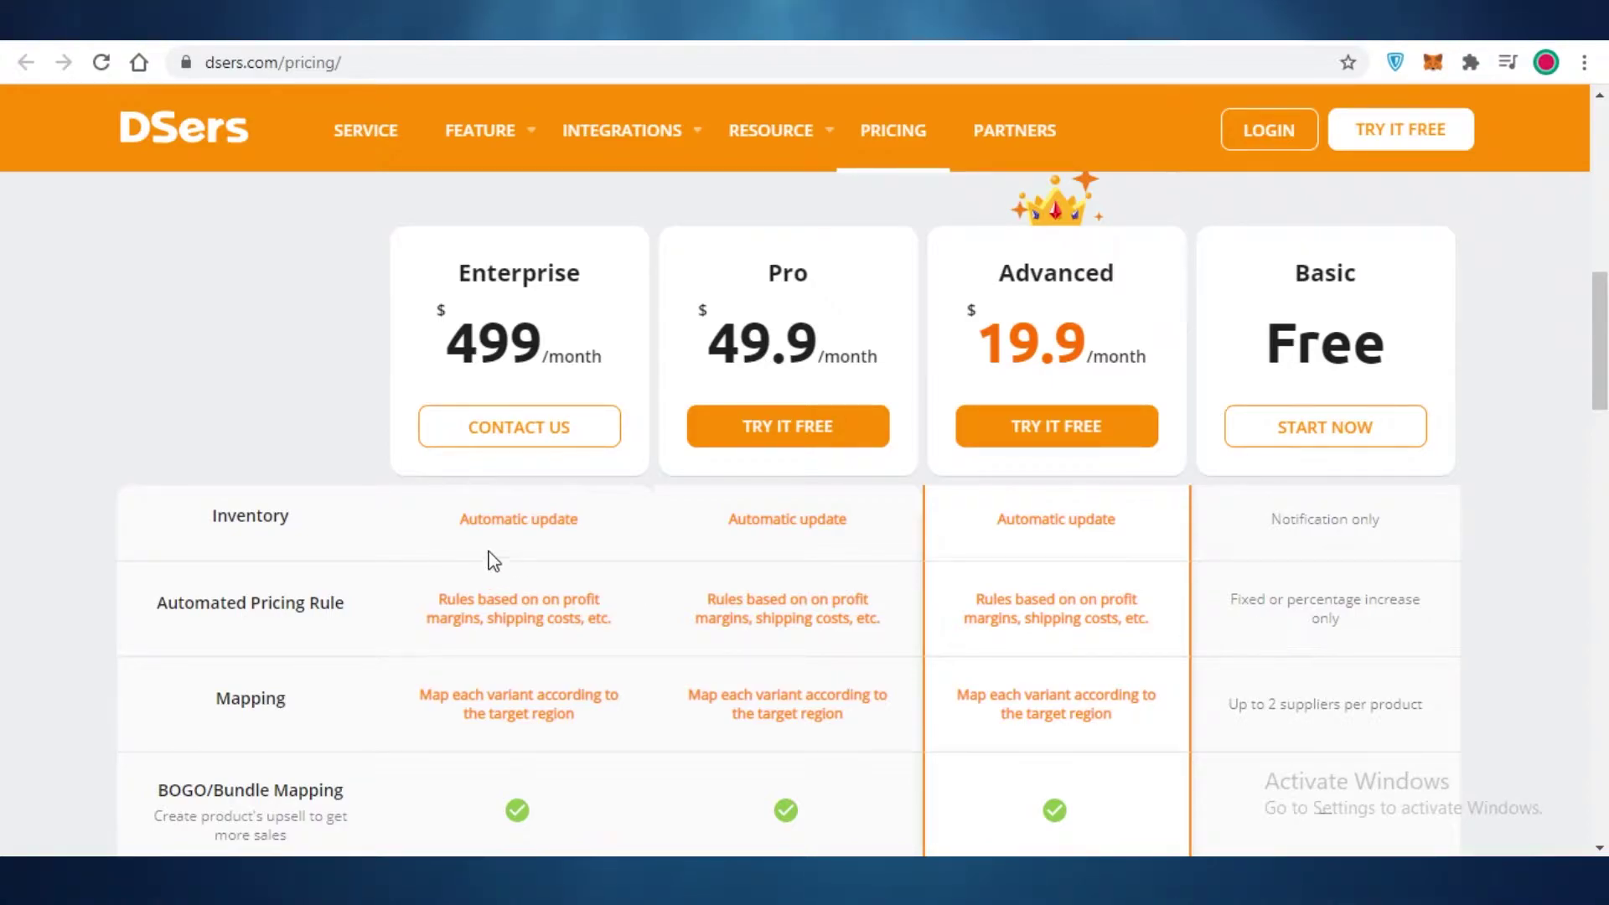
{"action": "scroll", "coordinate": [1361, 661], "scroll_direction": "down", "scroll_amount": 1}
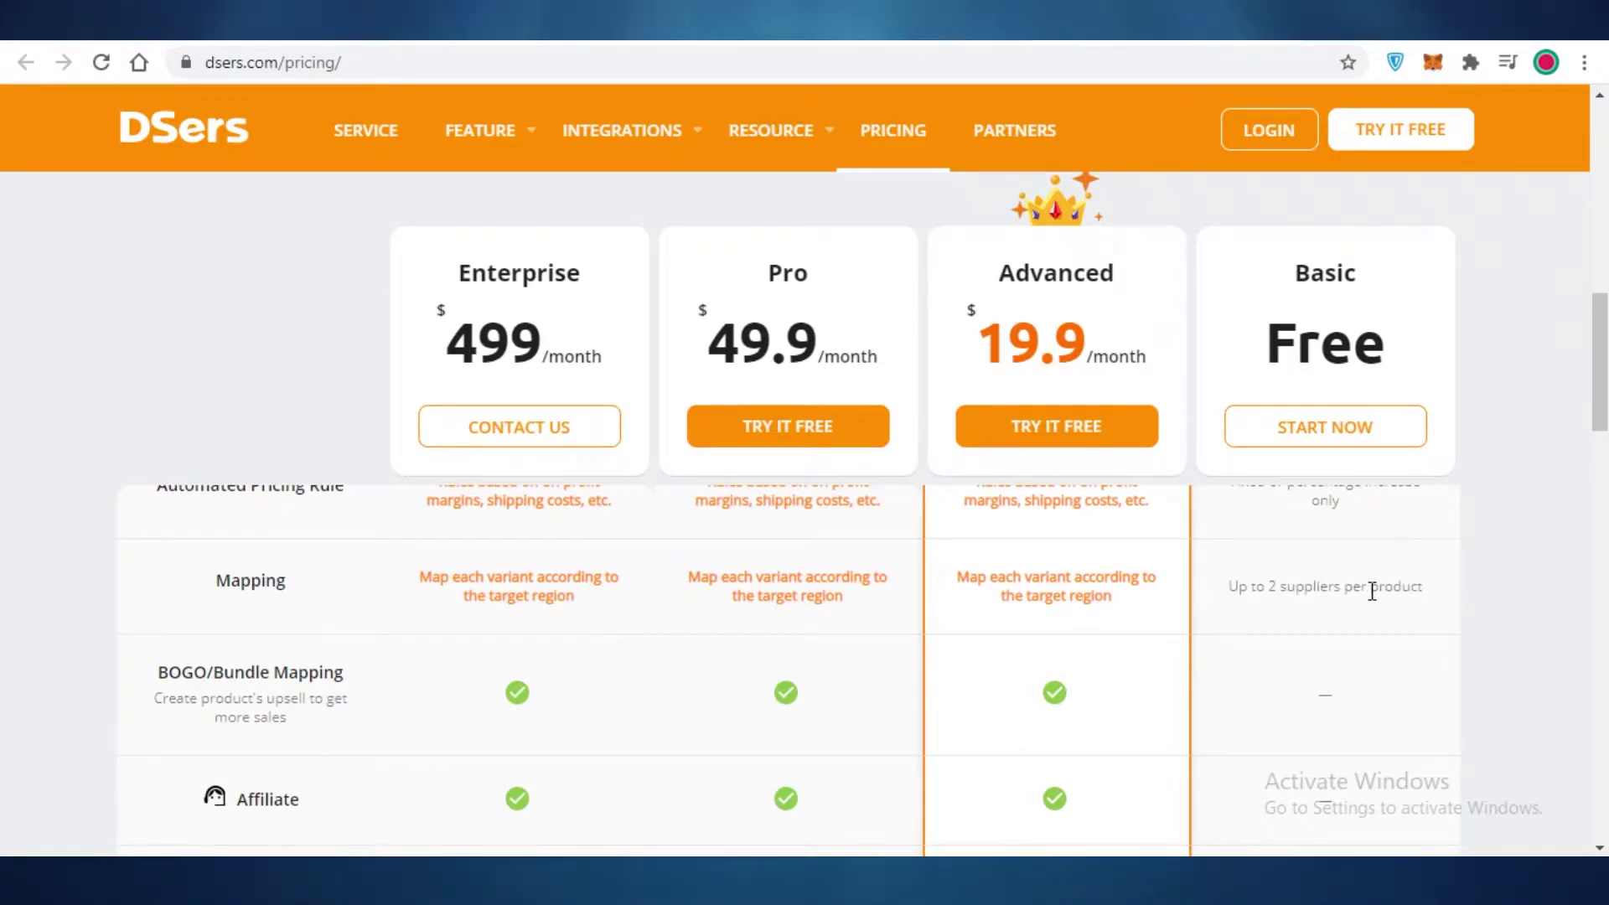
{"action": "scroll", "coordinate": [1125, 564], "scroll_direction": "down", "scroll_amount": 1}
{"action": "scroll", "coordinate": [1125, 564], "scroll_direction": "down", "scroll_amount": 2}
{"action": "scroll", "coordinate": [1131, 628], "scroll_direction": "up", "scroll_amount": 10}
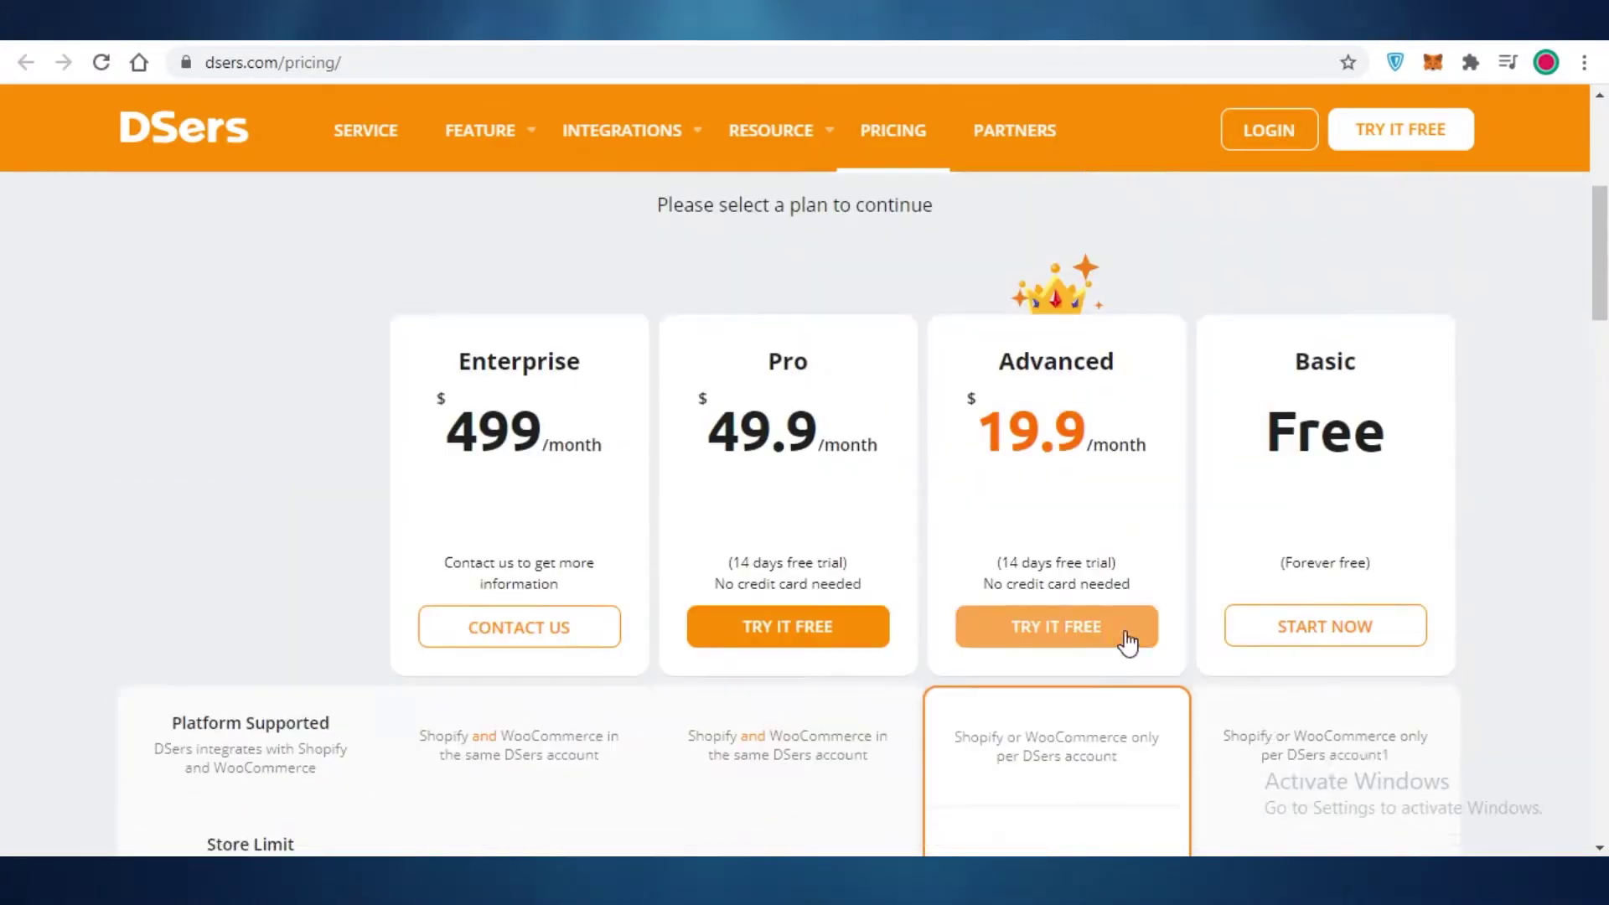
Examine the Advanced plan's price, supported platforms and store limit in the comparison table.
{"action": "scroll", "coordinate": [1115, 614], "scroll_direction": "down", "scroll_amount": 6}
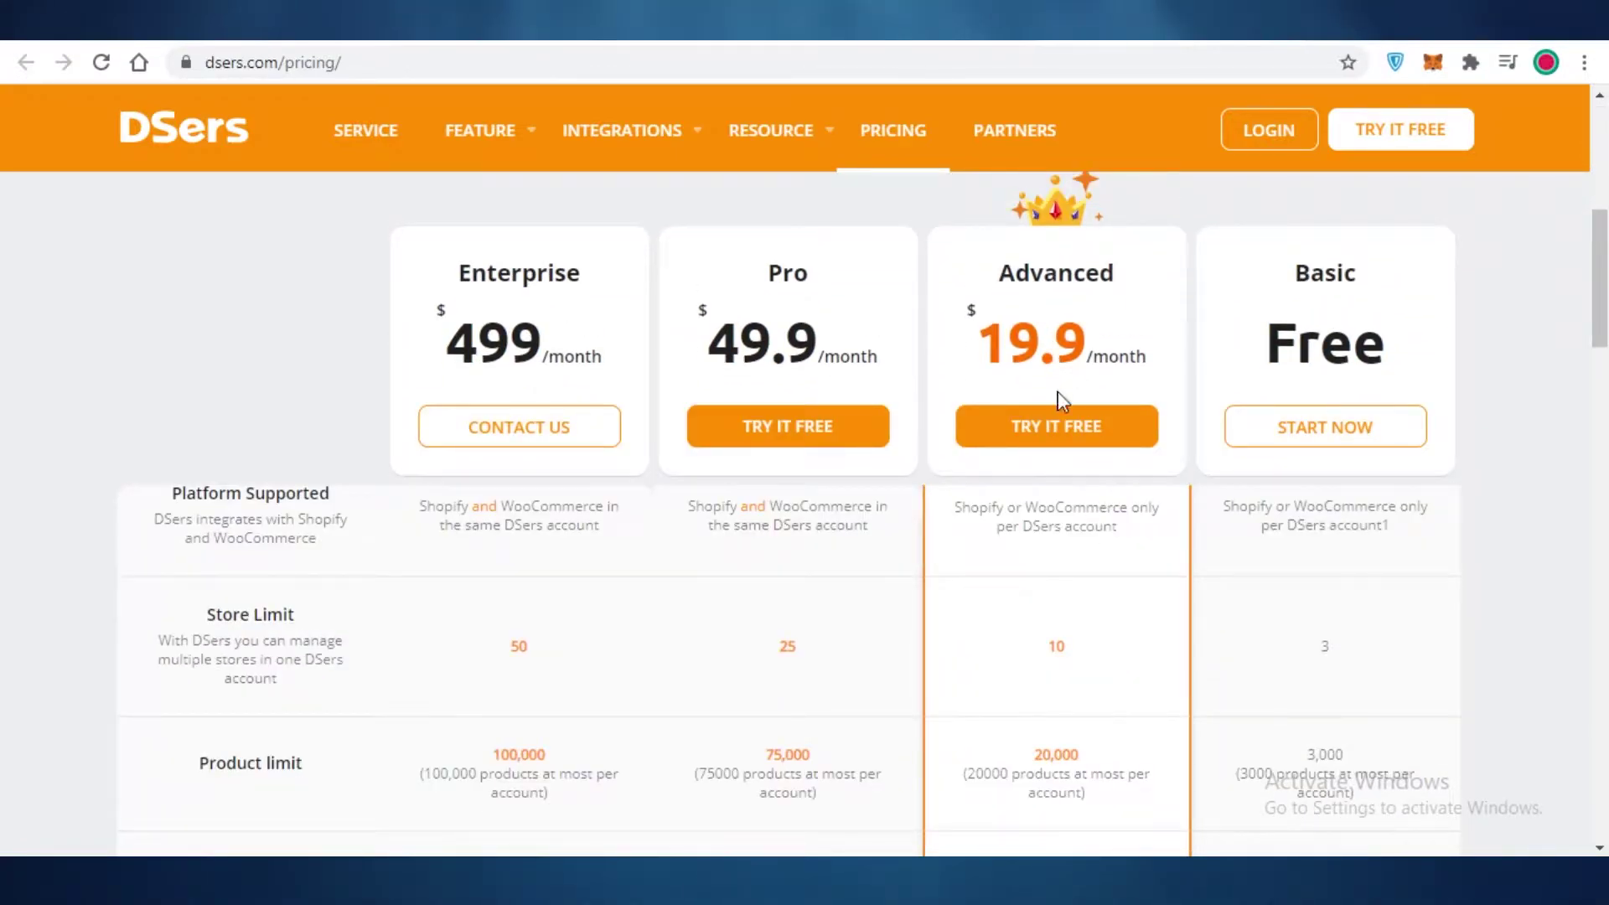
{"action": "scroll", "coordinate": [1049, 557], "scroll_direction": "down", "scroll_amount": 2}
{"action": "scroll", "coordinate": [1048, 502], "scroll_direction": "up", "scroll_amount": 5}
{"action": "scroll", "coordinate": [1039, 645], "scroll_direction": "down", "scroll_amount": 3}
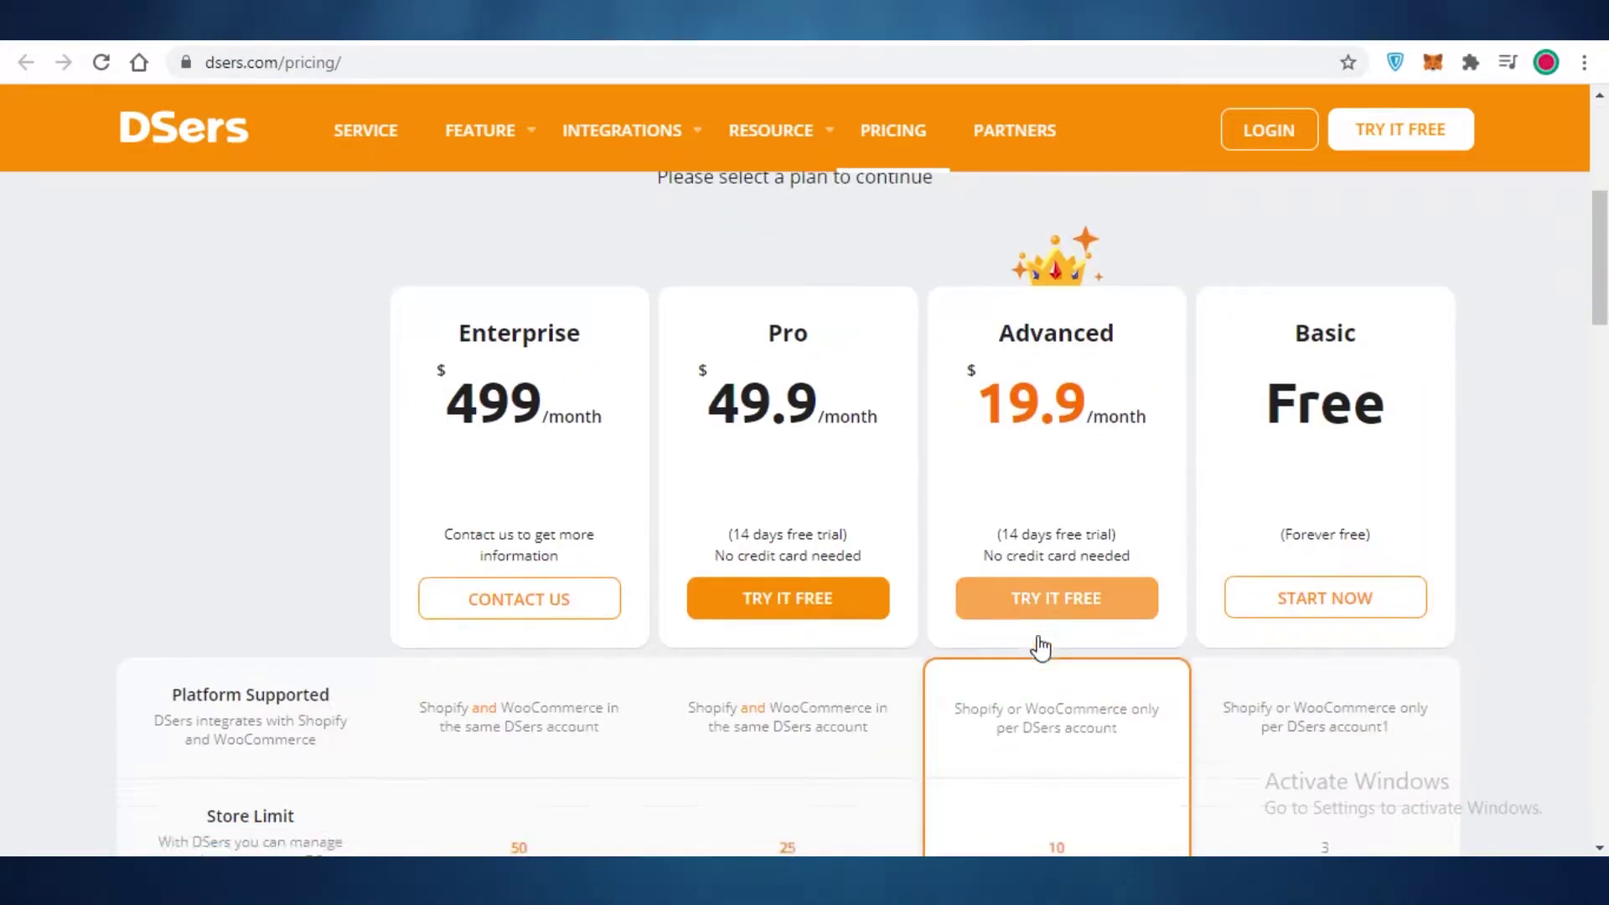
{"action": "scroll", "coordinate": [1044, 603], "scroll_direction": "down", "scroll_amount": 1}
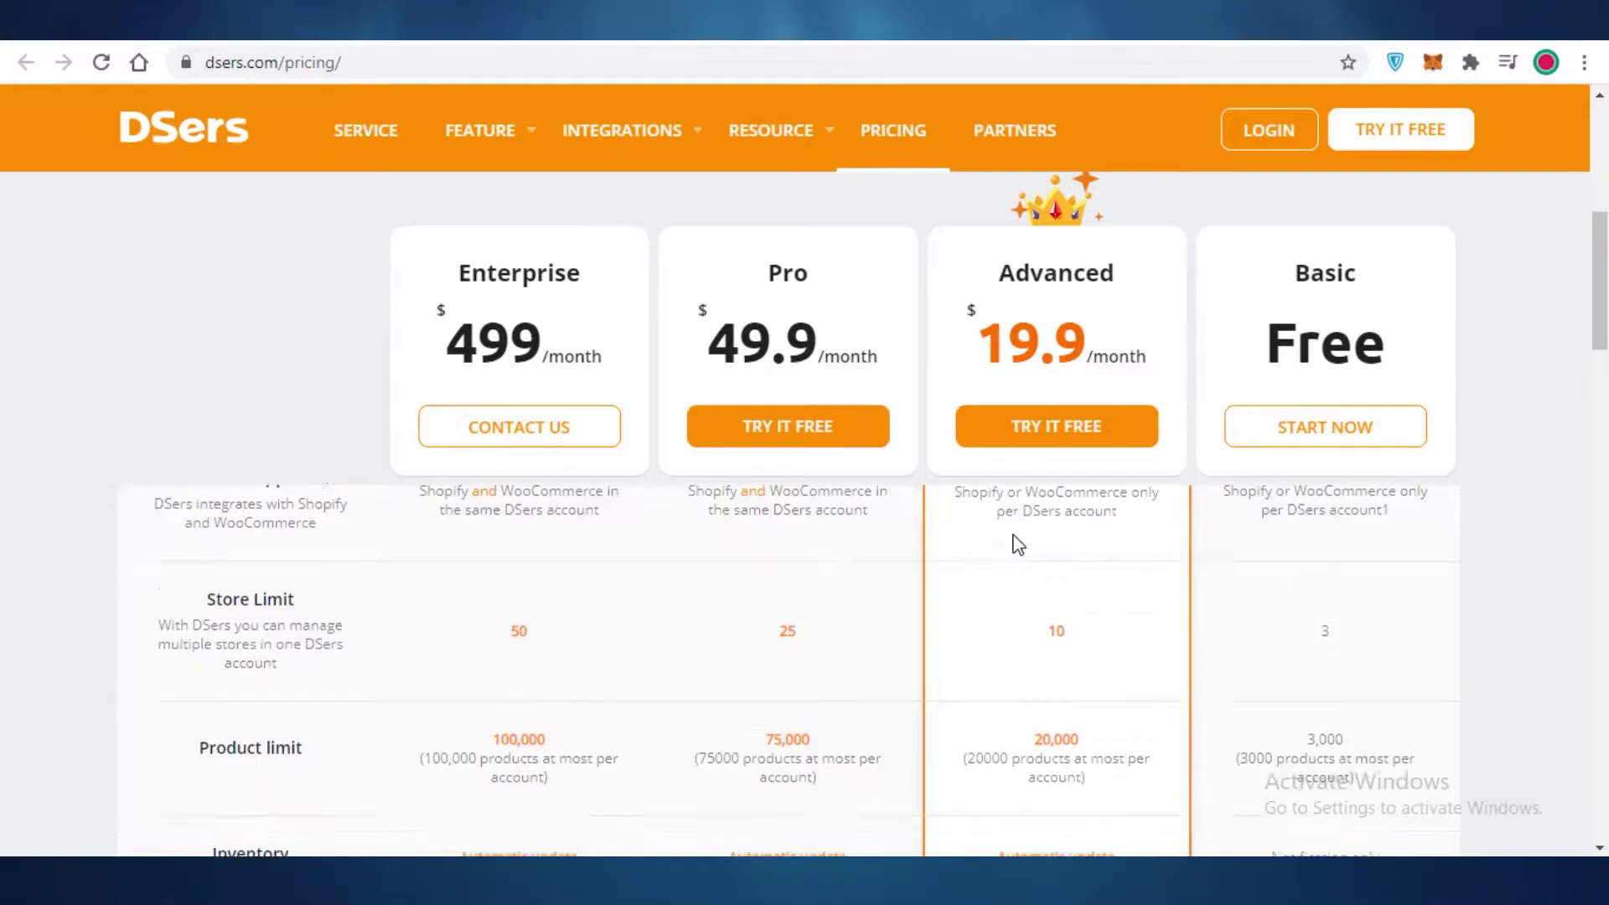
{"action": "double_click", "coordinate": [1058, 529]}
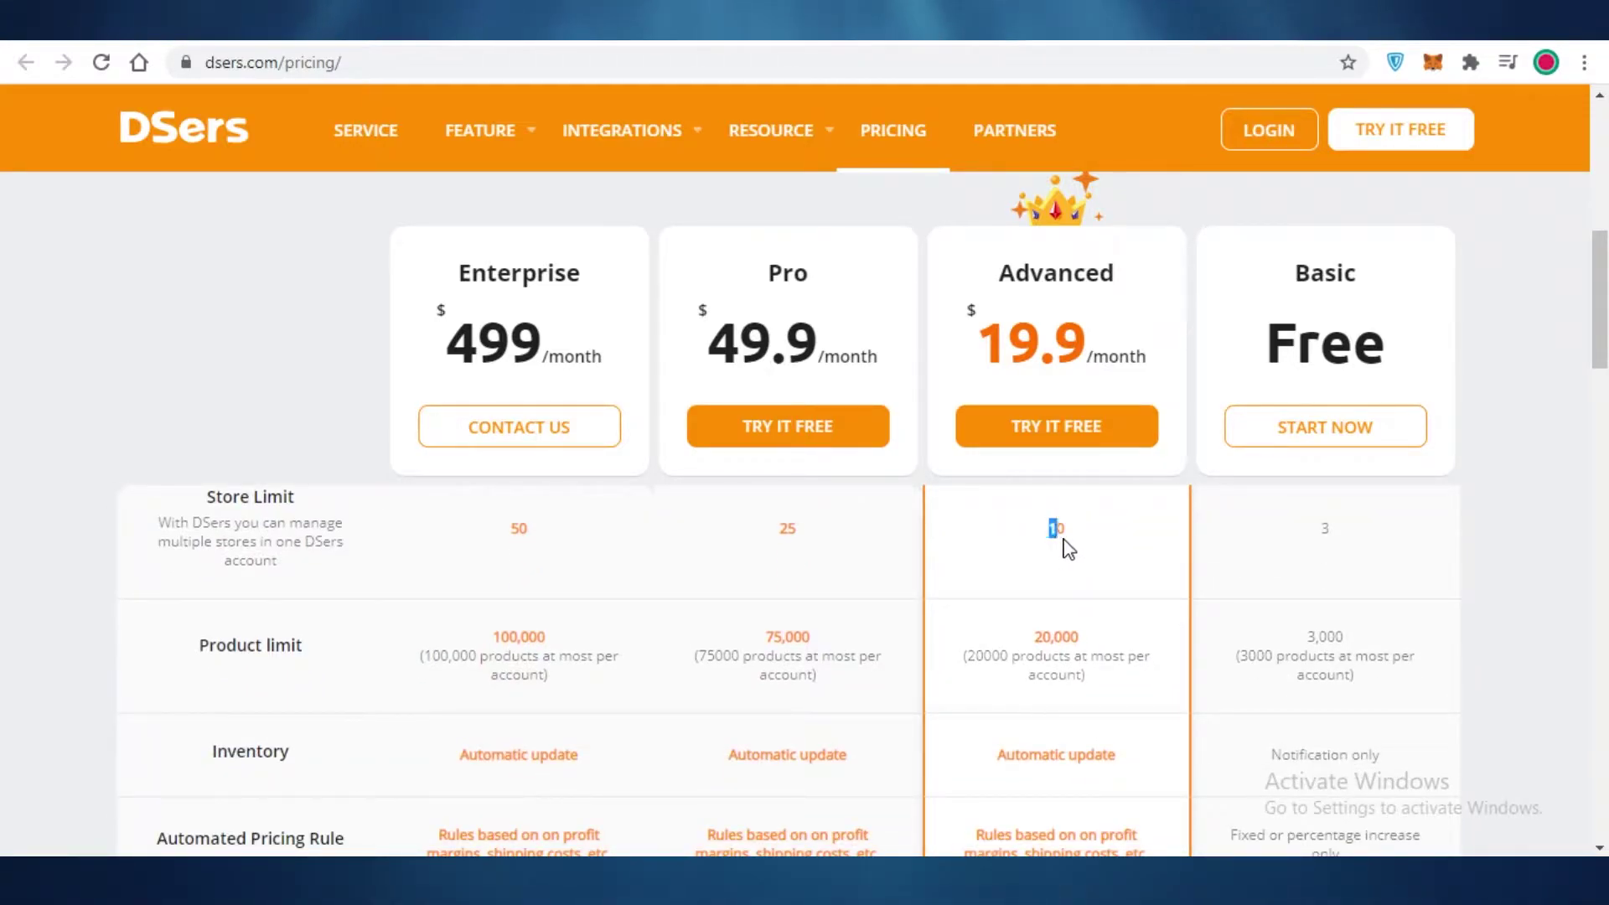
{"action": "left_click", "coordinate": [1059, 528]}
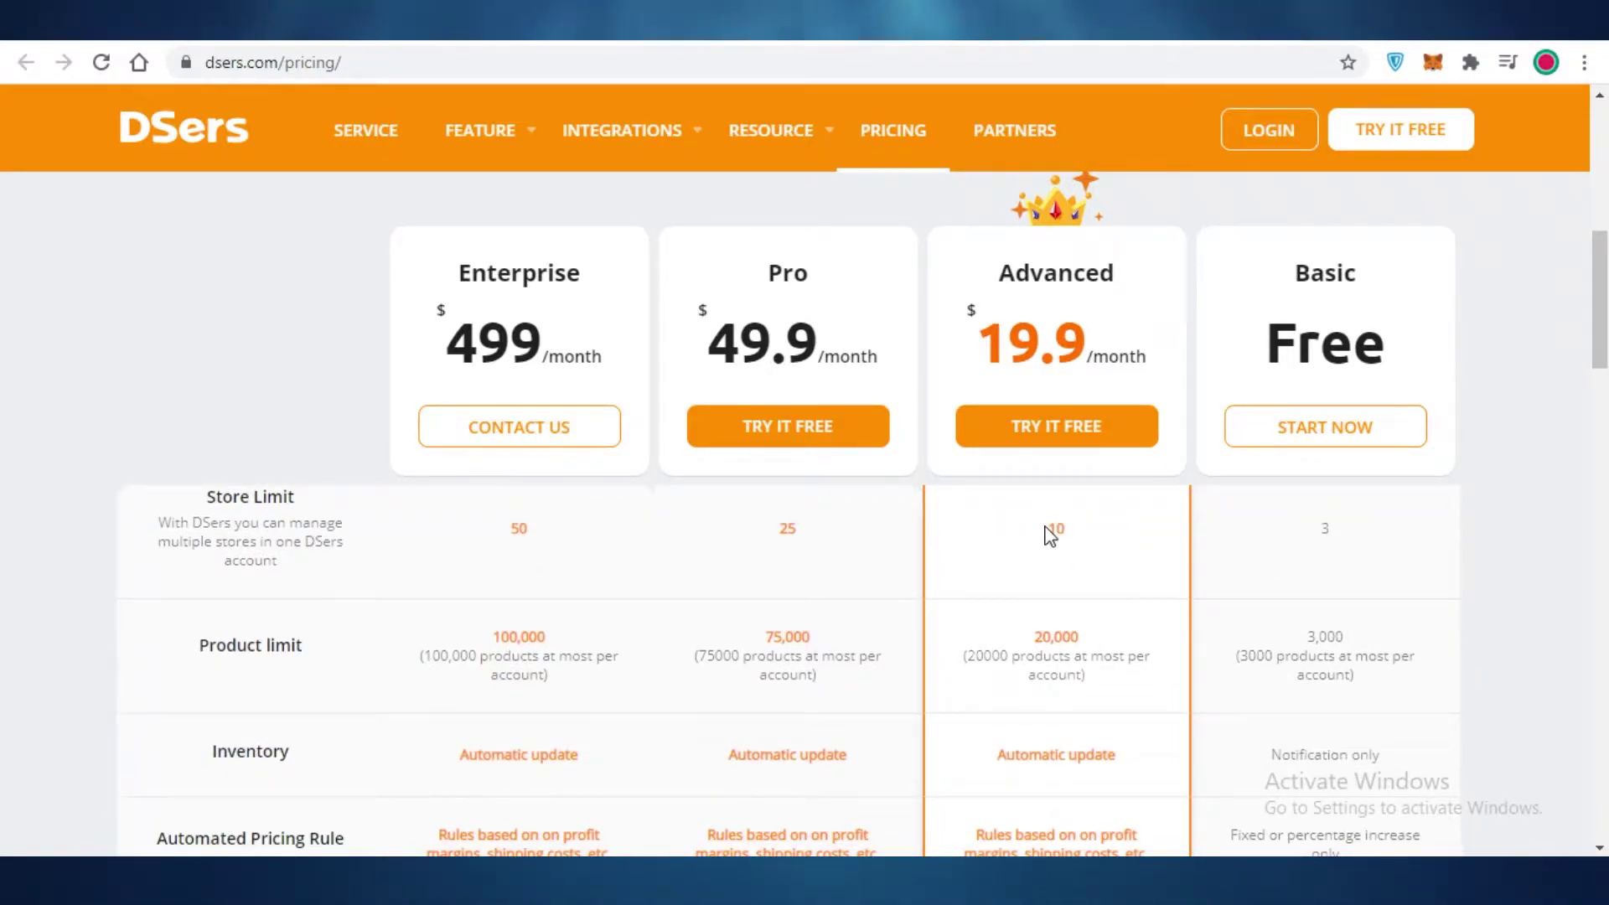
{"action": "double_click", "coordinate": [1056, 529]}
{"action": "left_click", "coordinate": [1094, 544]}
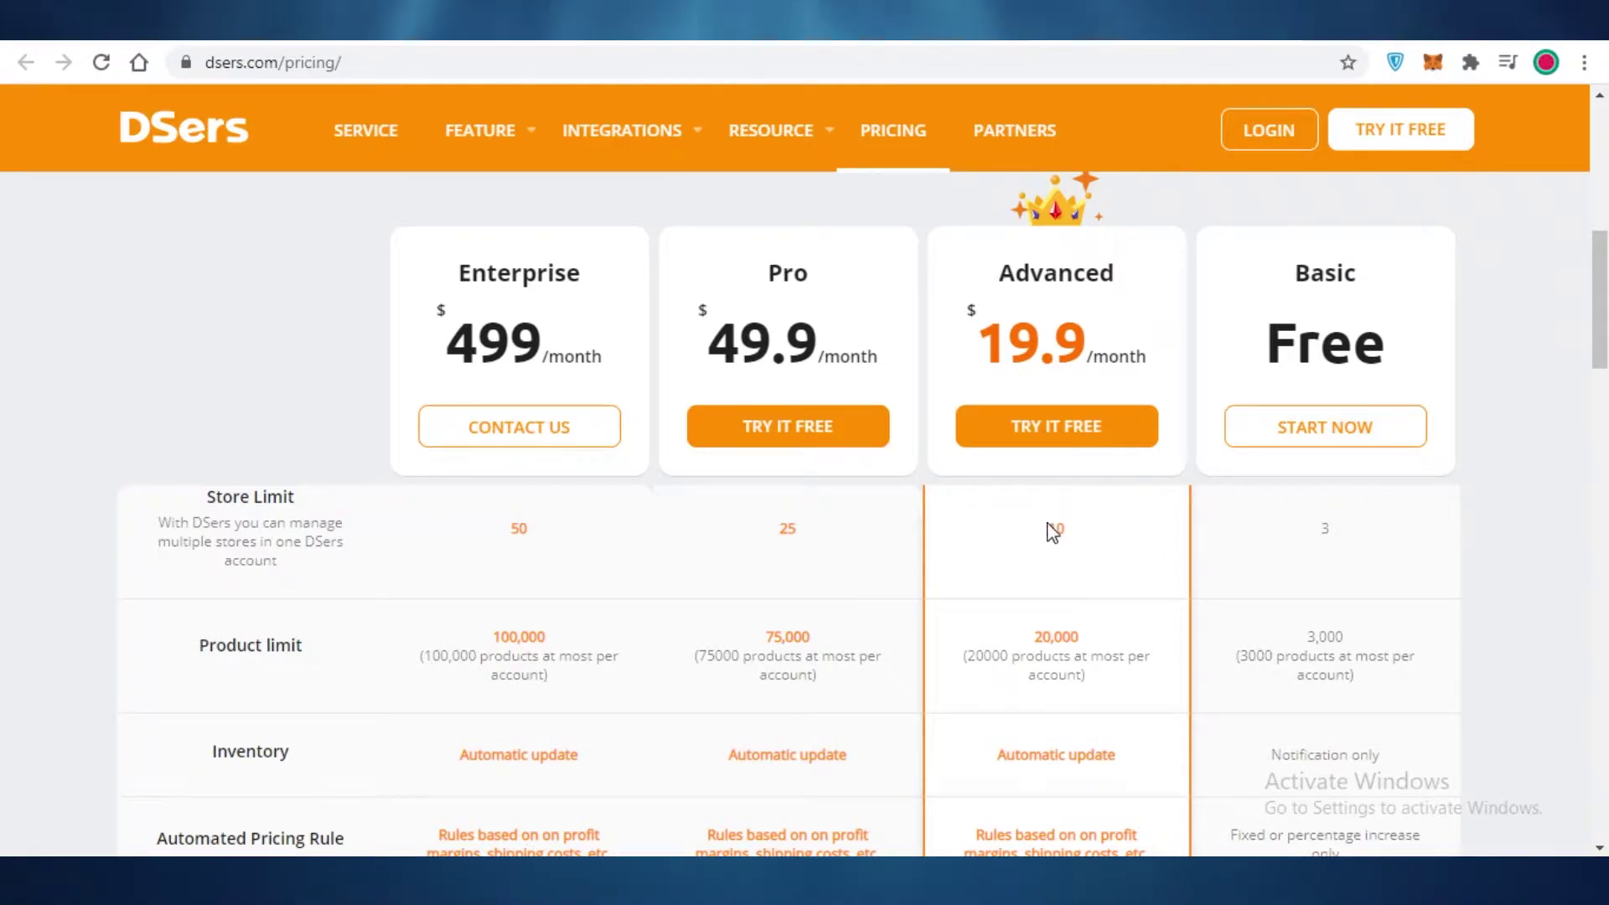
{"action": "double_click", "coordinate": [1055, 529]}
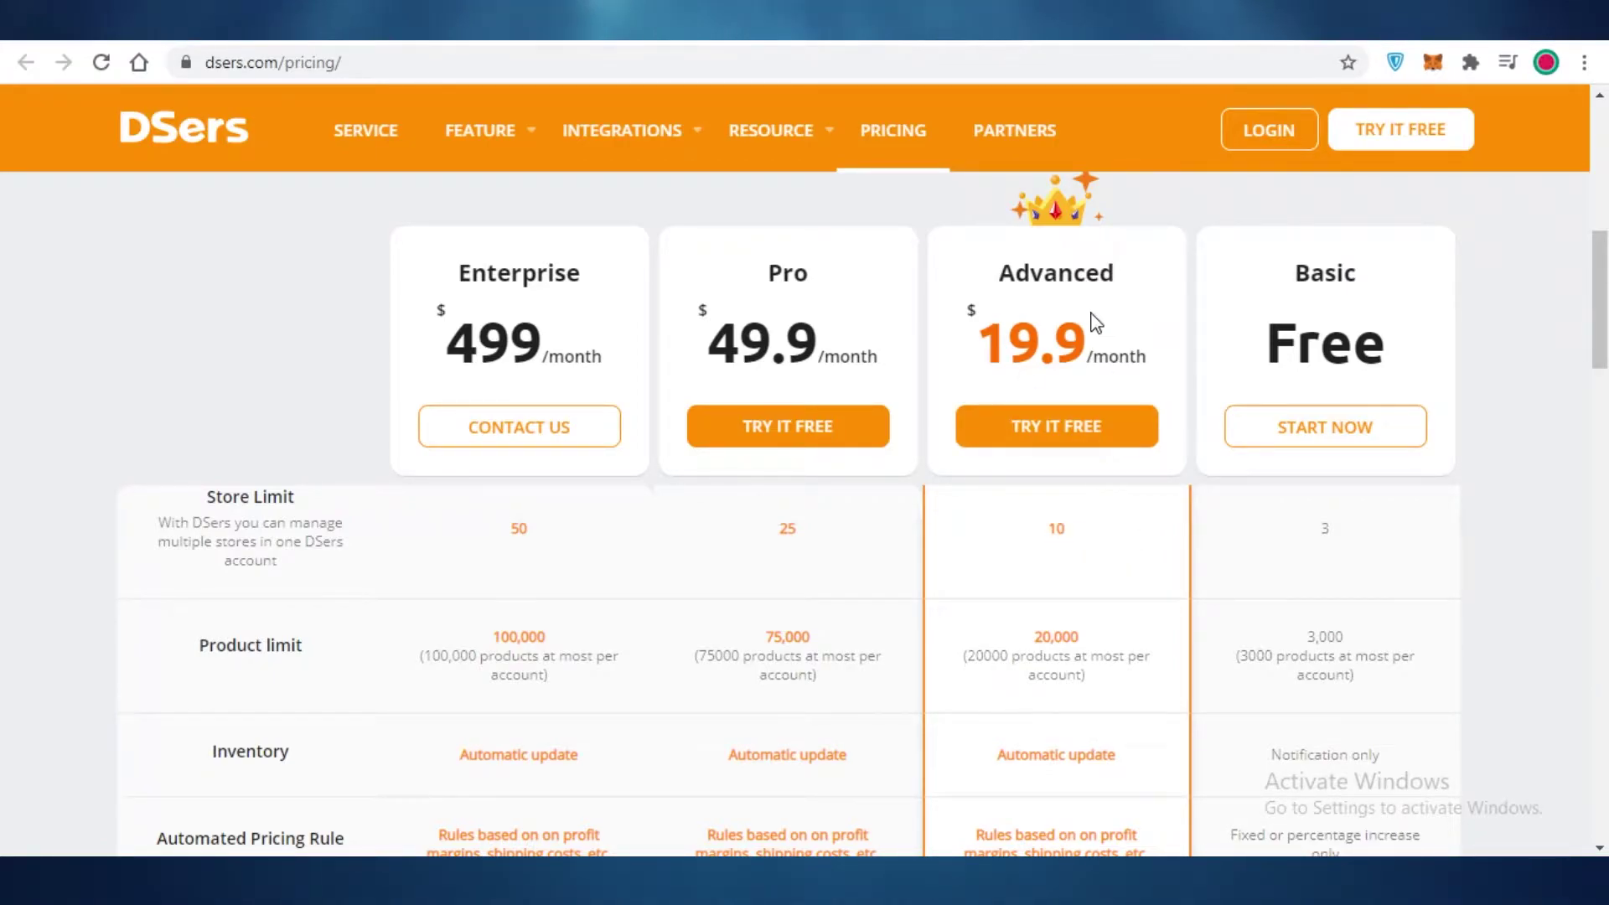
Examine the Advanced plan's product limit, inventory, automated pricing, mapping, affiliate and customization features.
{"action": "scroll", "coordinate": [1046, 639], "scroll_direction": "down", "scroll_amount": 1}
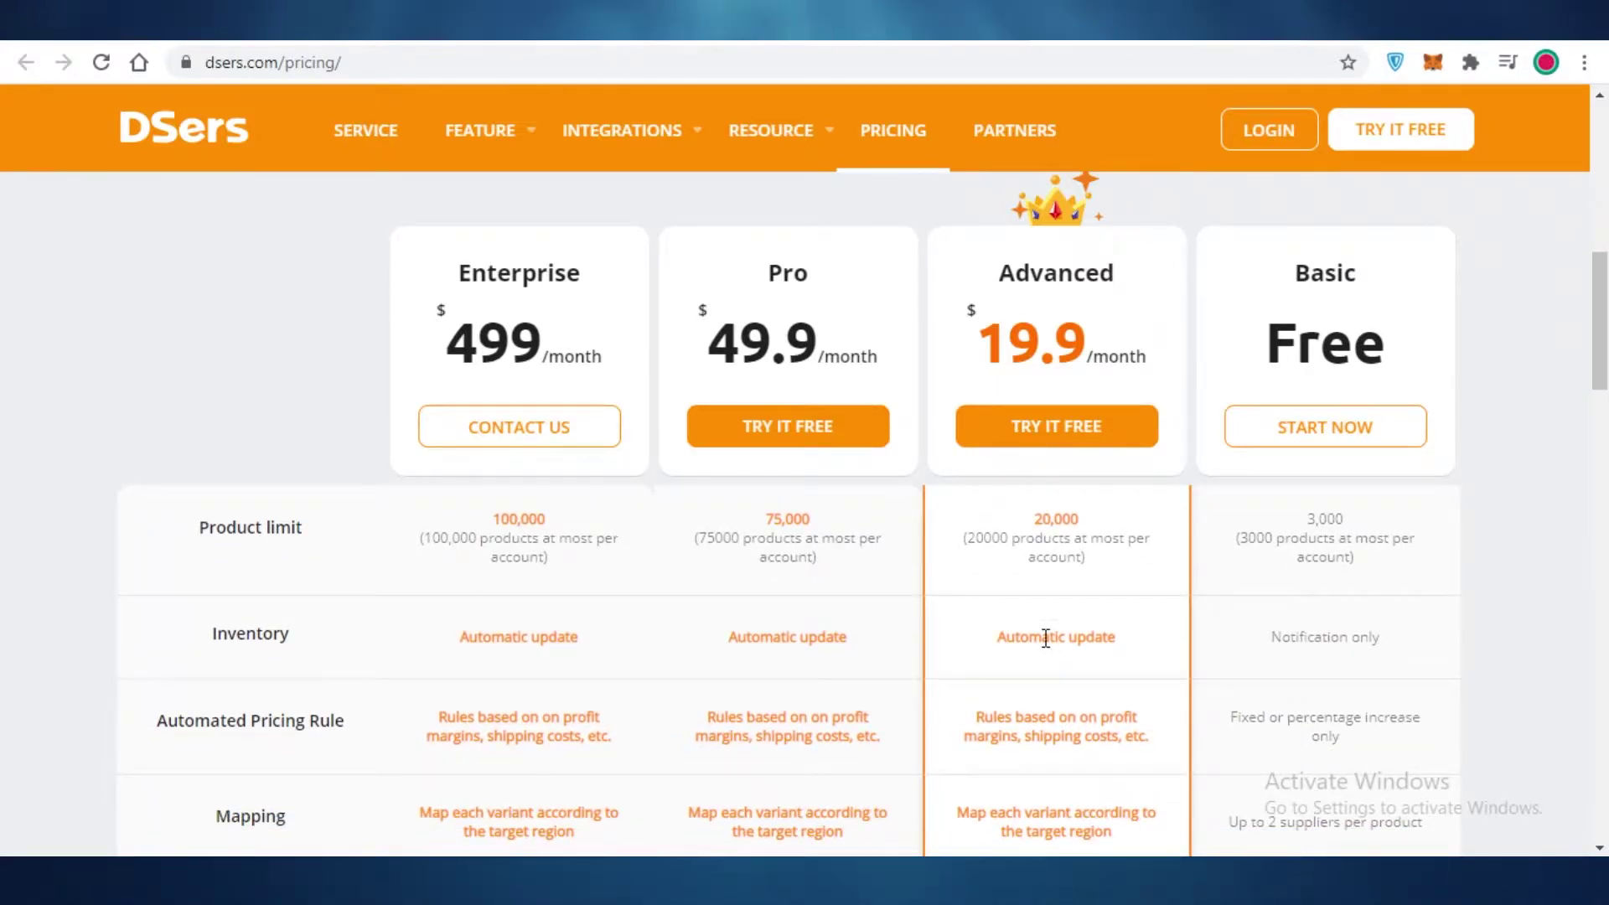
{"action": "scroll", "coordinate": [1046, 638], "scroll_direction": "down", "scroll_amount": 1}
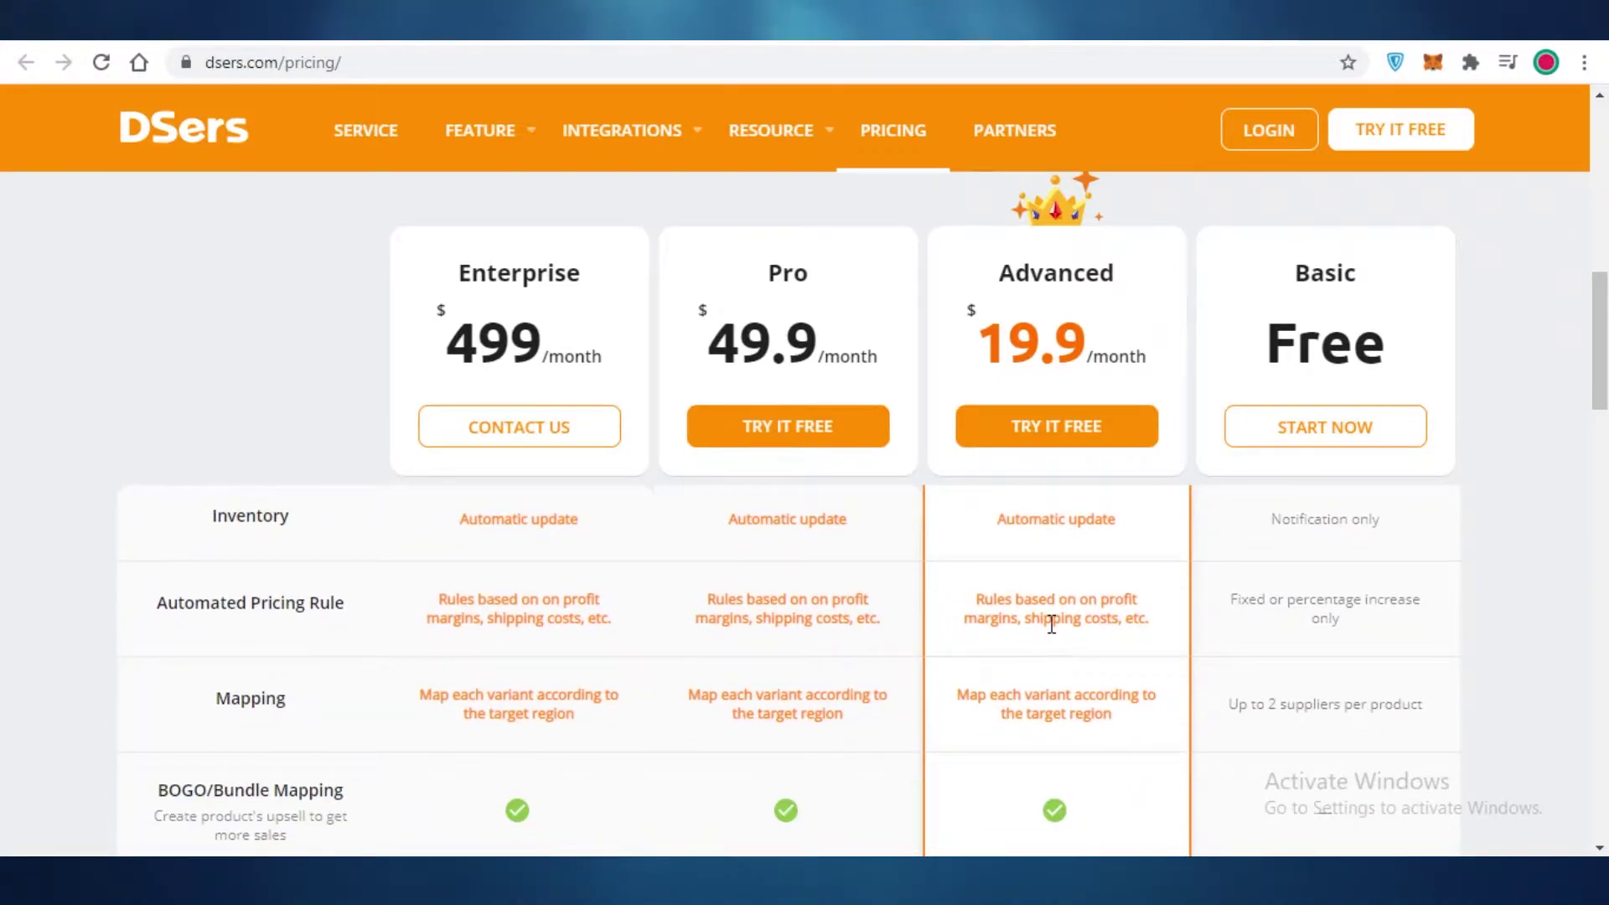
{"action": "scroll", "coordinate": [1053, 638], "scroll_direction": "down", "scroll_amount": 1}
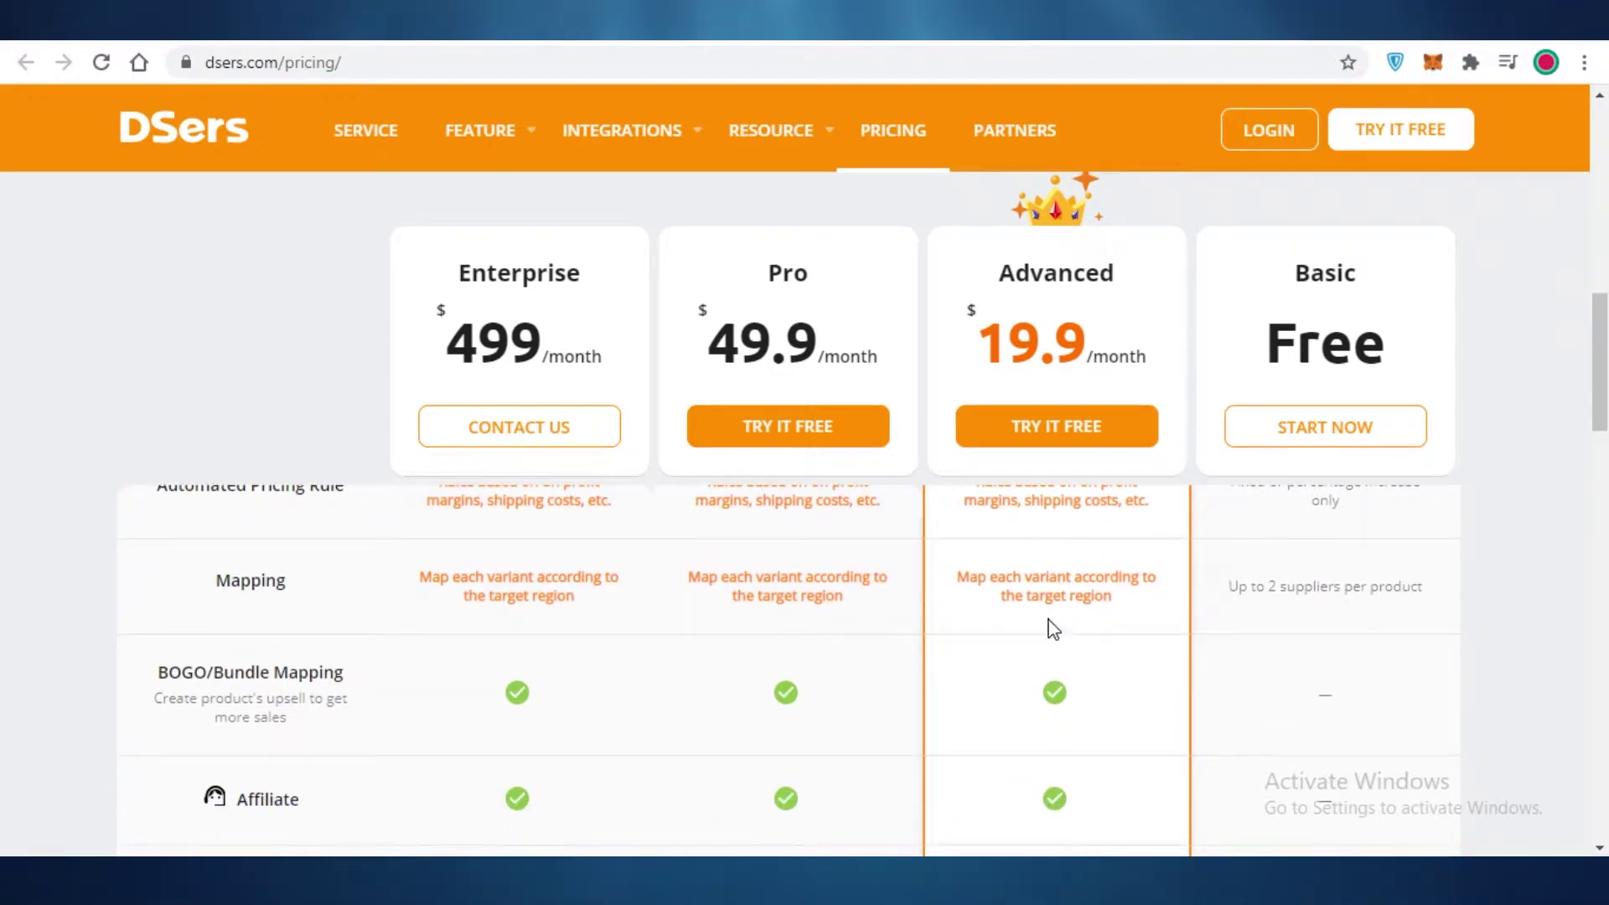
{"action": "scroll", "coordinate": [1047, 624], "scroll_direction": "up", "scroll_amount": 1}
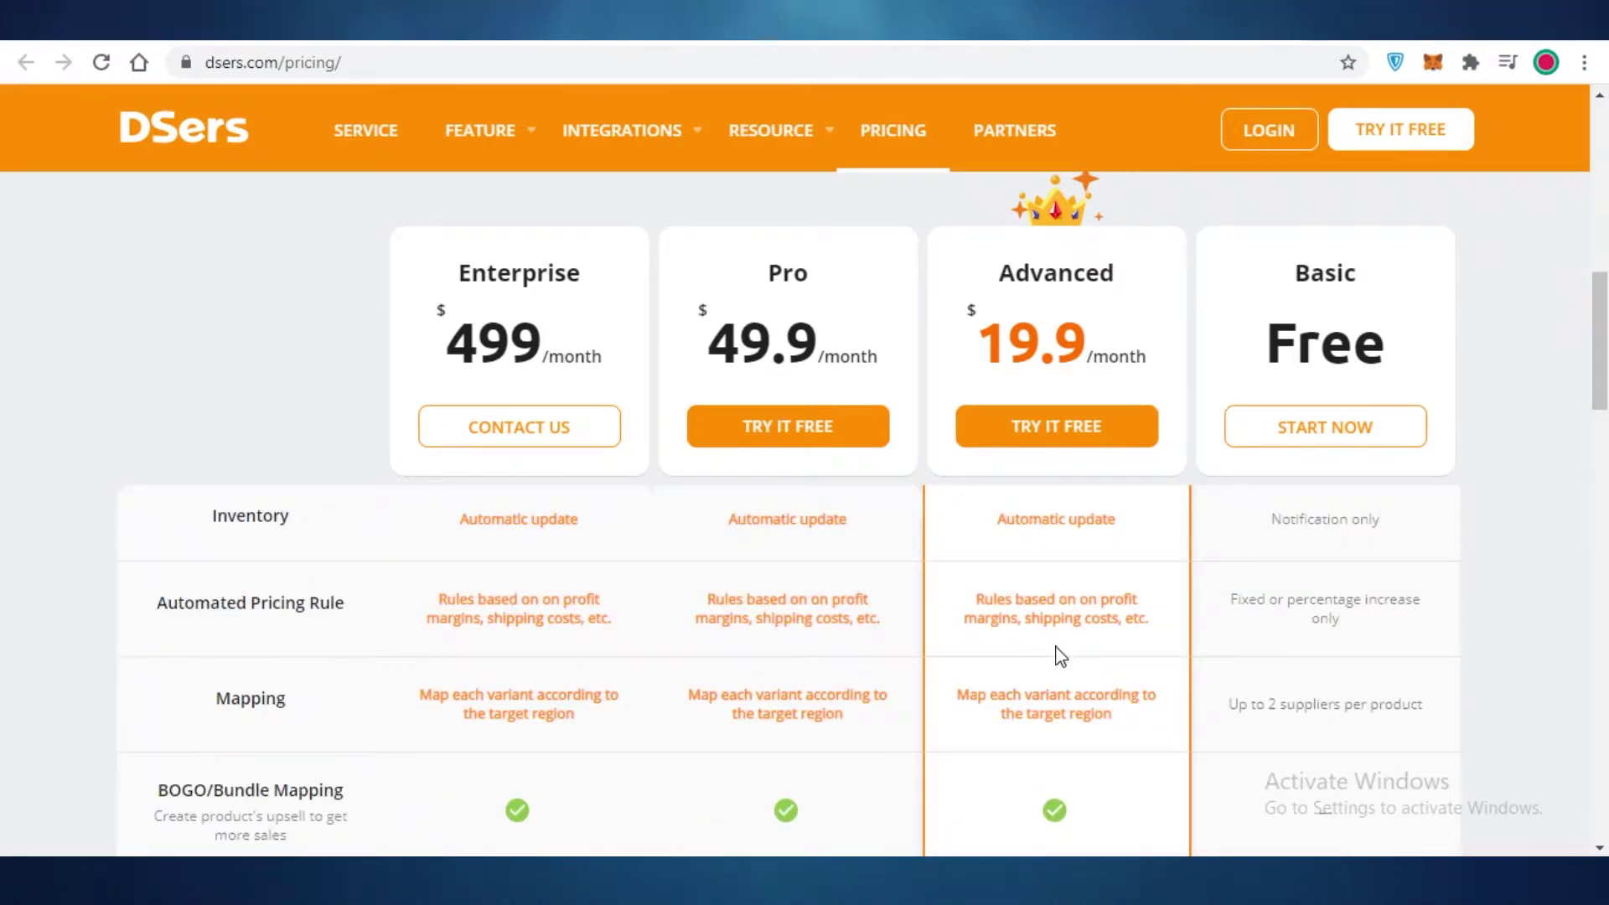
{"action": "scroll", "coordinate": [1055, 658], "scroll_direction": "down", "scroll_amount": 2}
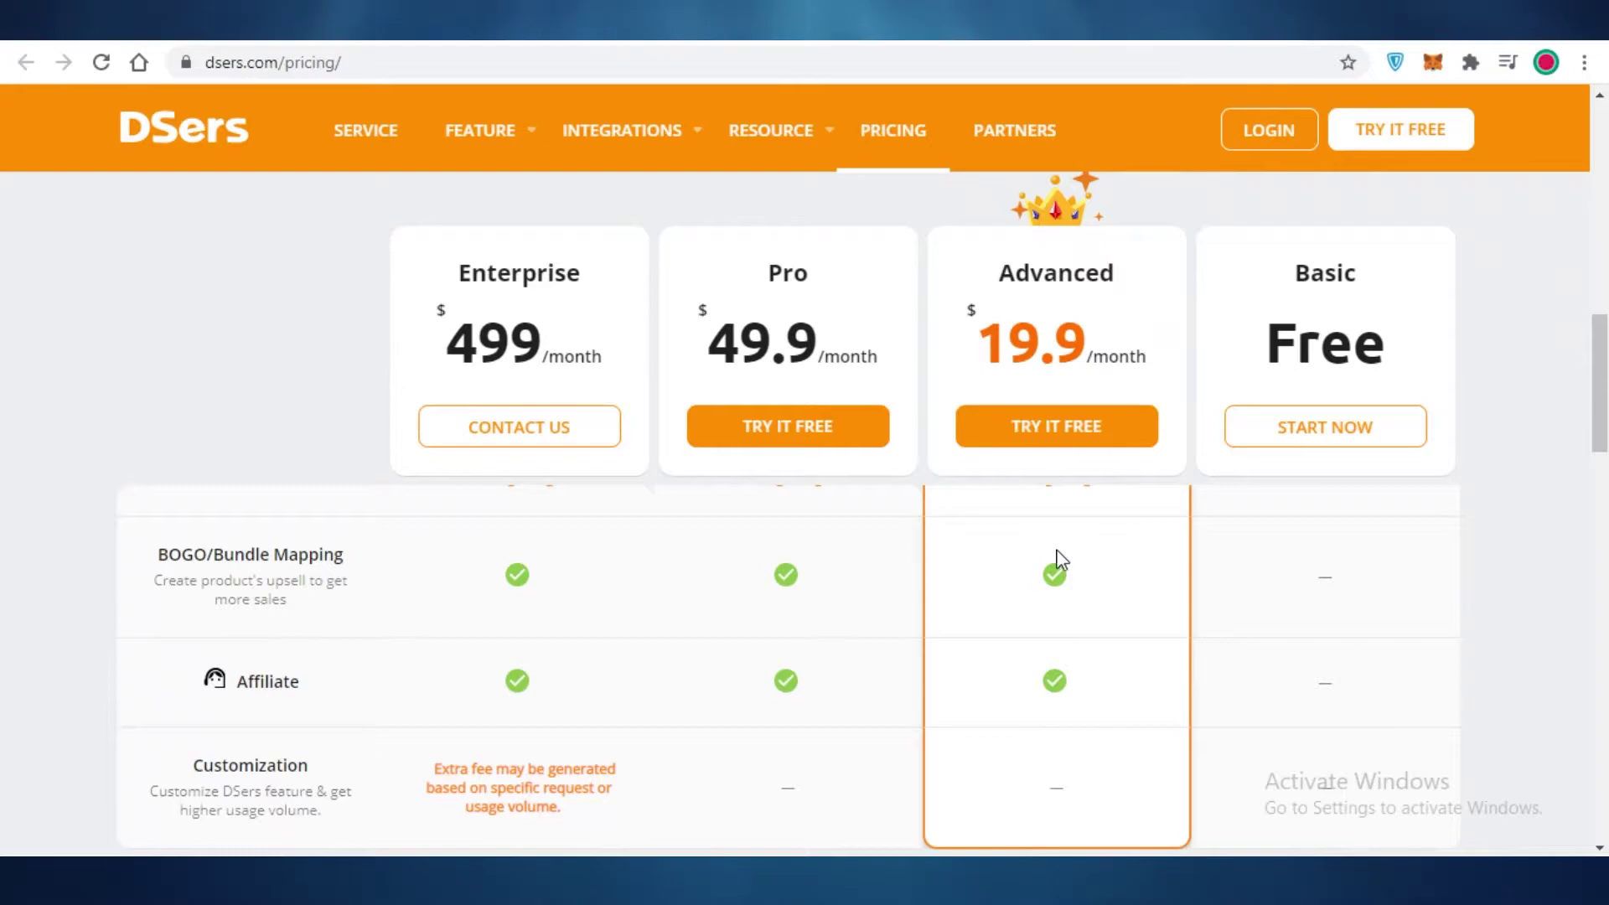
{"action": "scroll", "coordinate": [1055, 686], "scroll_direction": "down", "scroll_amount": 1}
{"action": "scroll", "coordinate": [1044, 680], "scroll_direction": "up", "scroll_amount": 6}
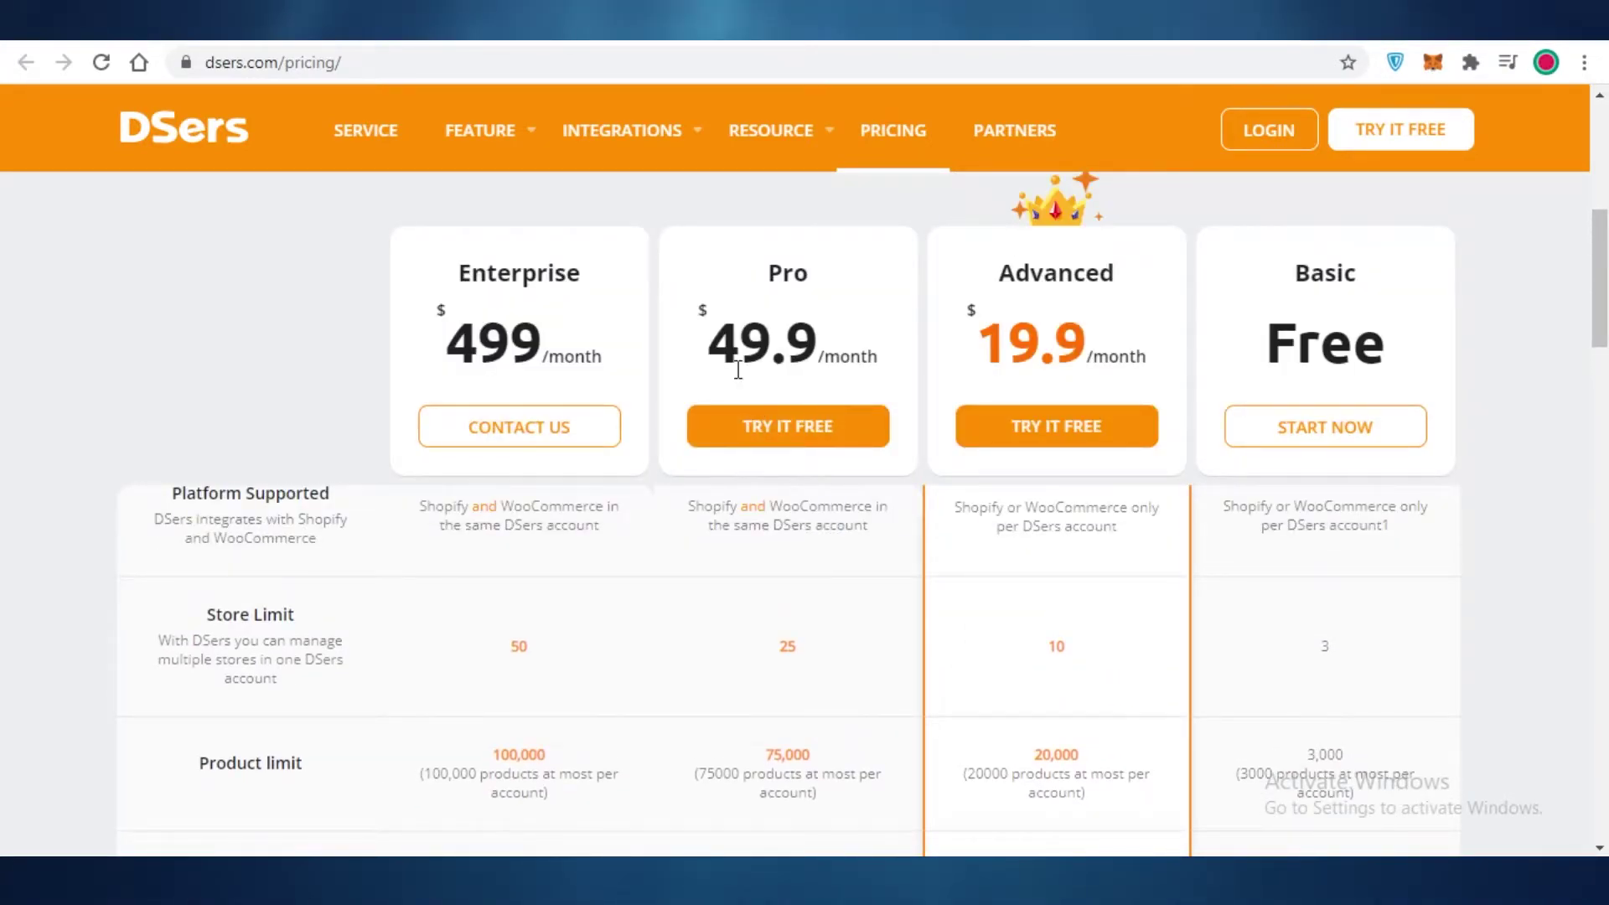
Check the Pro plan's store limit and product limit in the comparison table.
{"action": "double_click", "coordinate": [786, 646]}
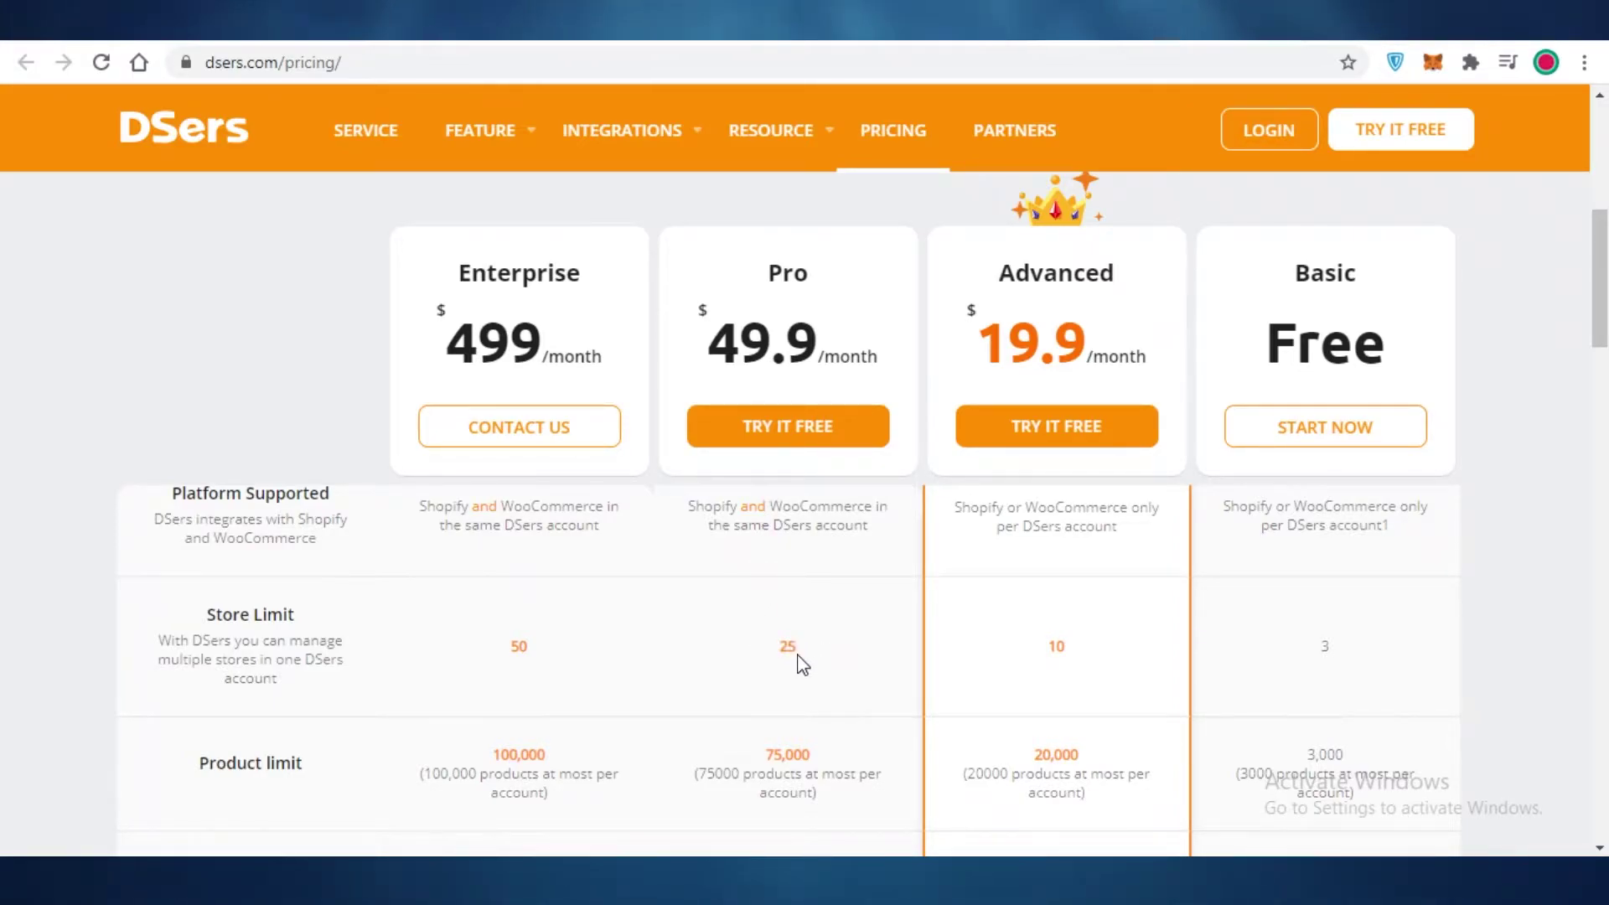
{"action": "scroll", "coordinate": [801, 665], "scroll_direction": "down", "scroll_amount": 1}
{"action": "double_click", "coordinate": [788, 638]}
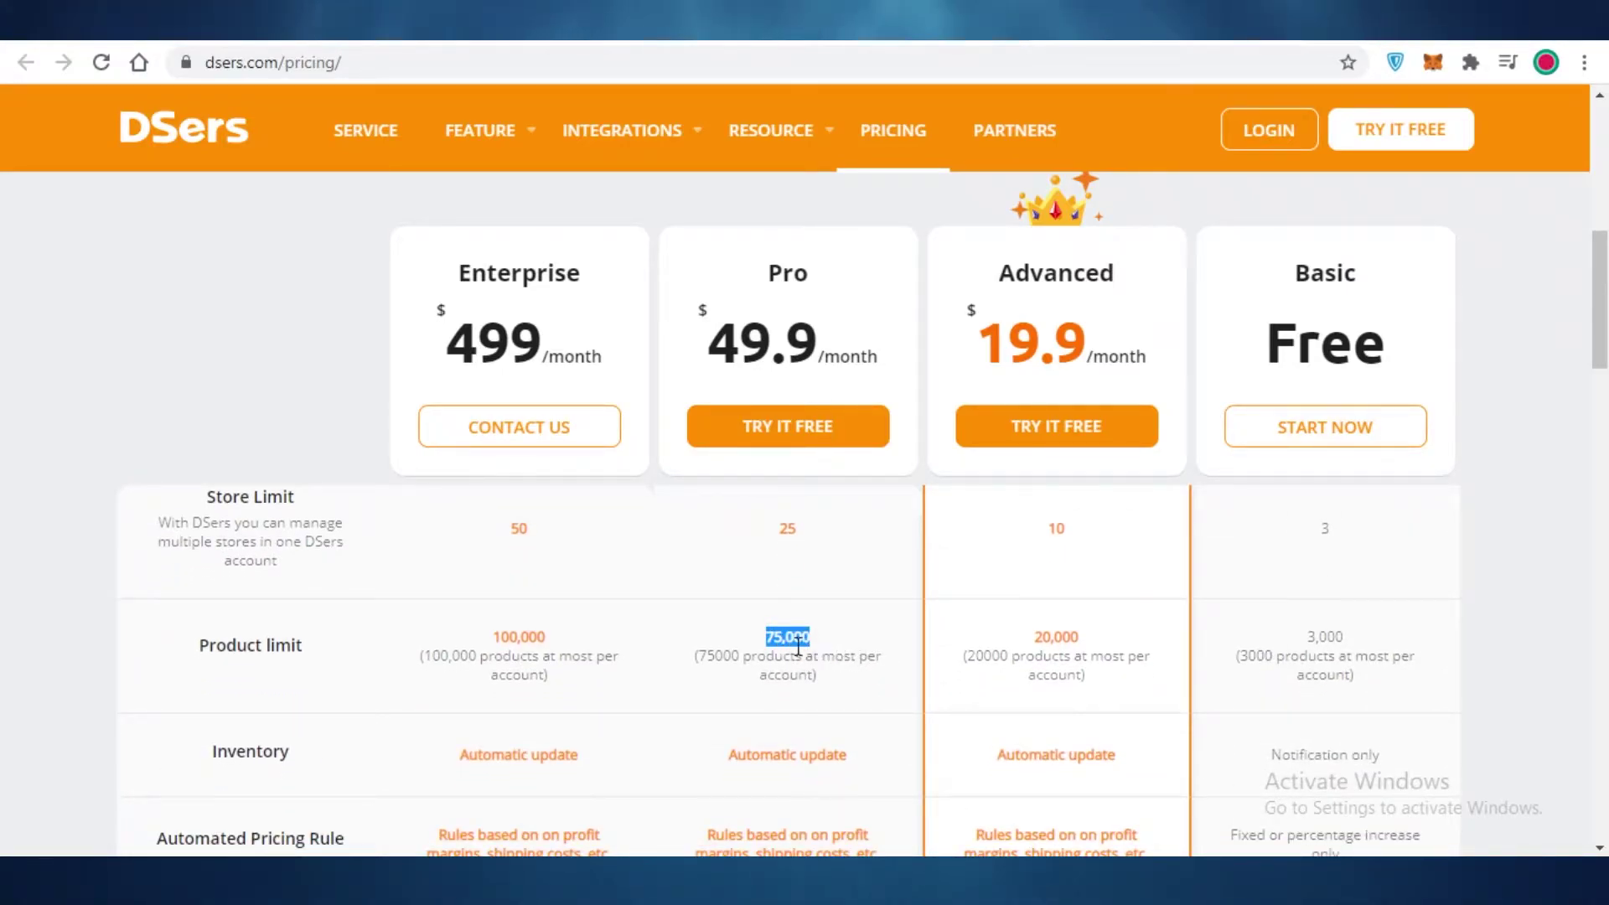
{"action": "left_click", "coordinate": [798, 647]}
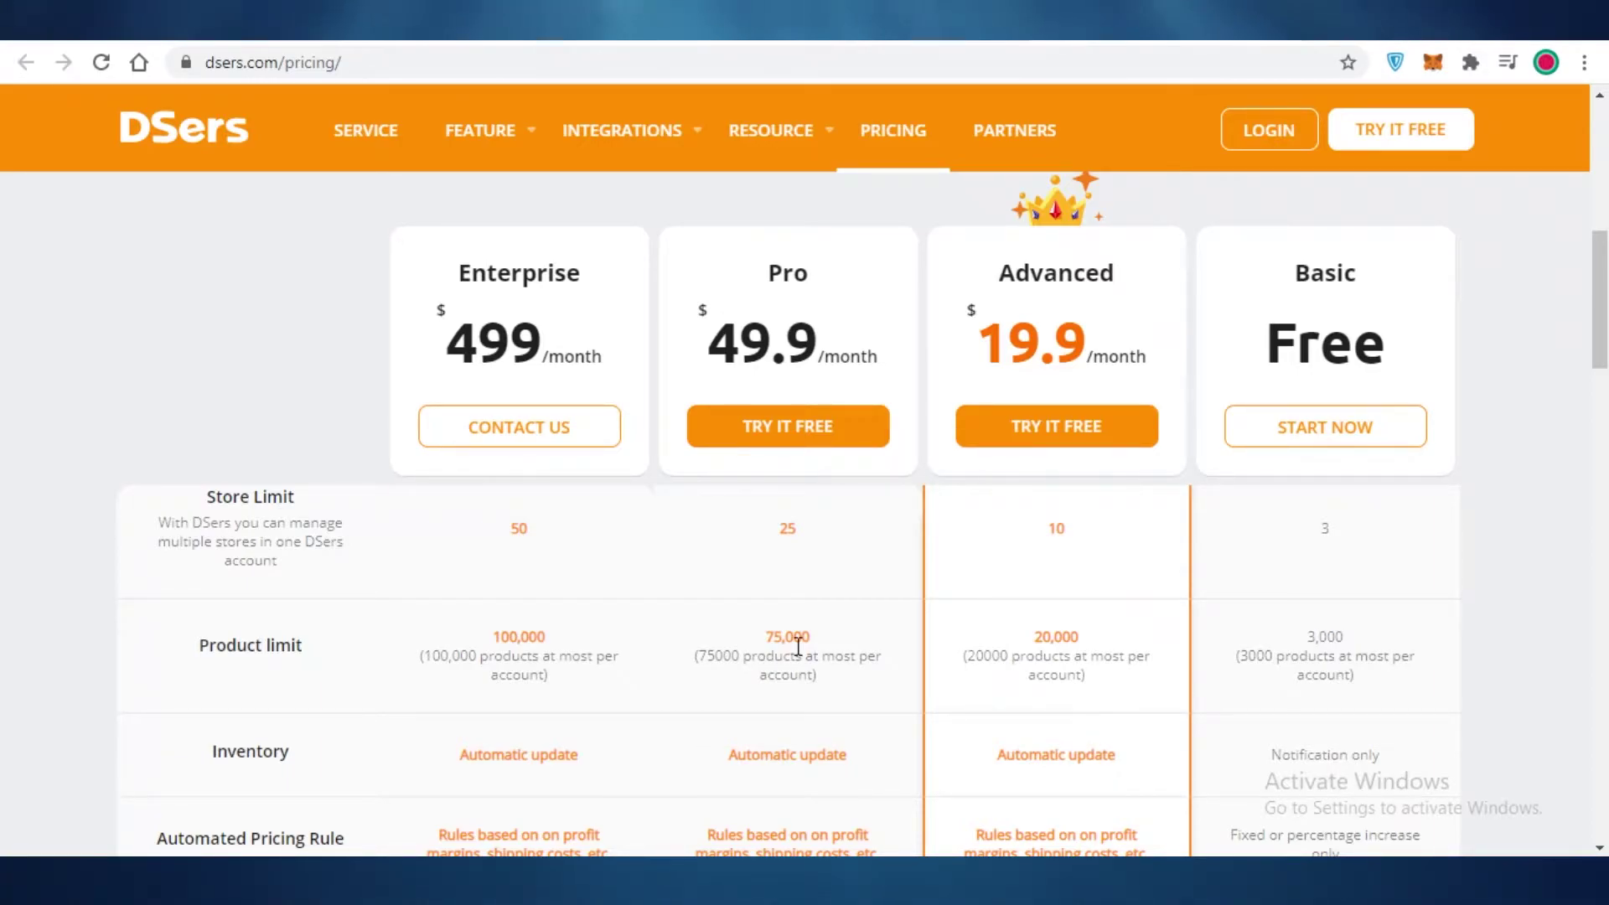
Examine the Pro plan's product limit, inventory, automated pricing, mapping, affiliate and customization features in the comparison table.
{"action": "scroll", "coordinate": [759, 641], "scroll_direction": "down", "scroll_amount": 2}
{"action": "left_click_drag", "start_coordinate": [750, 641], "coordinate": [872, 646]}
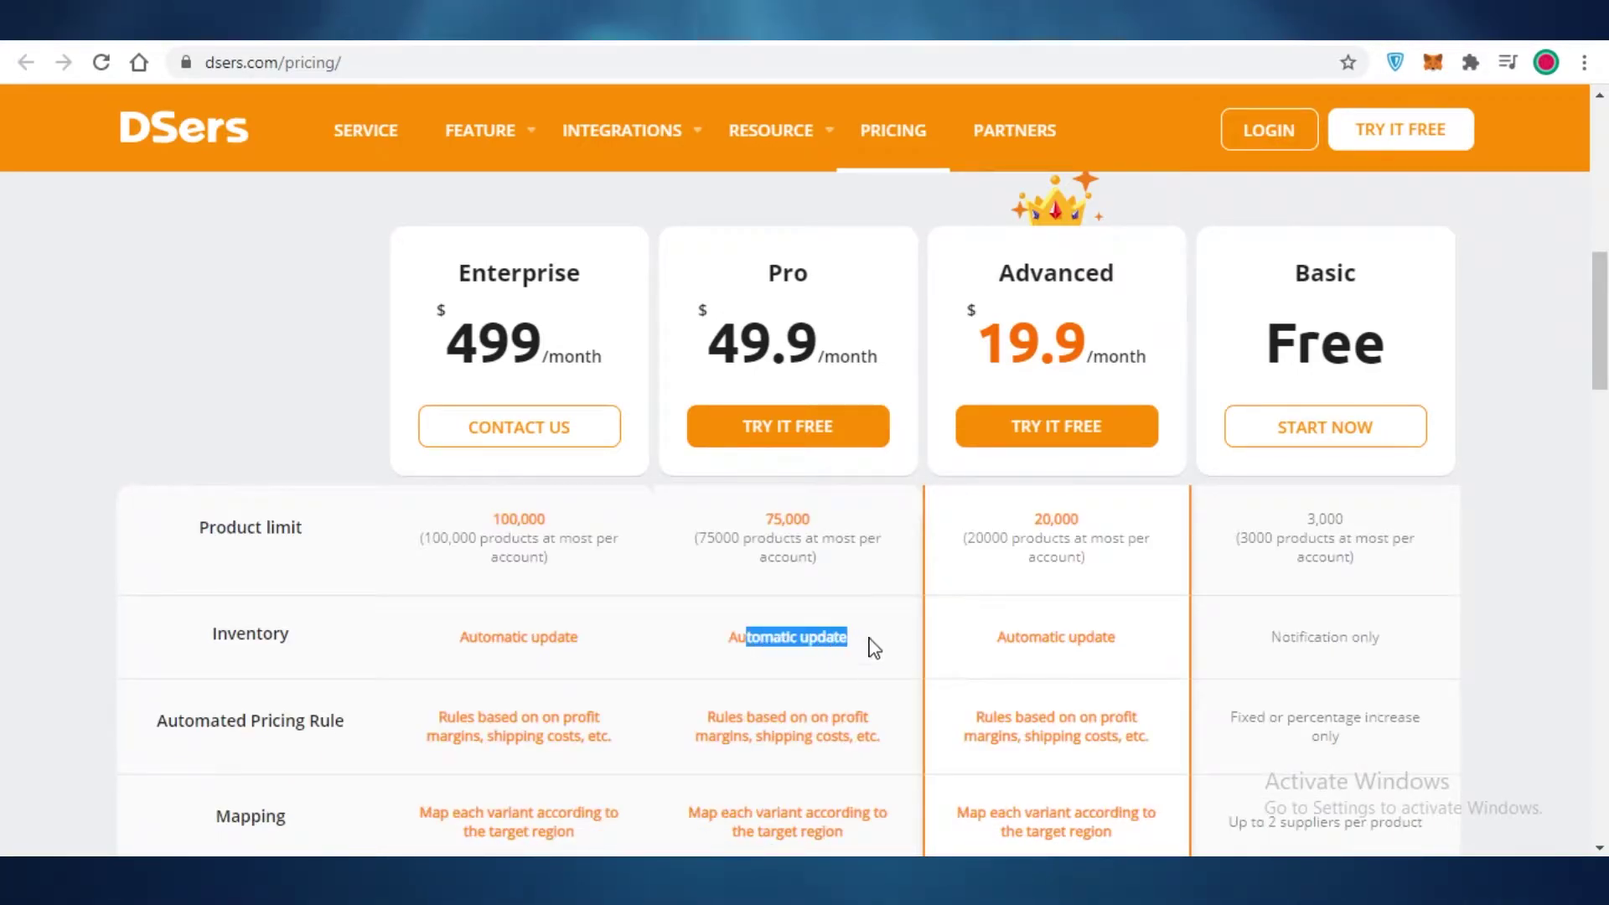
{"action": "left_click", "coordinate": [827, 662]}
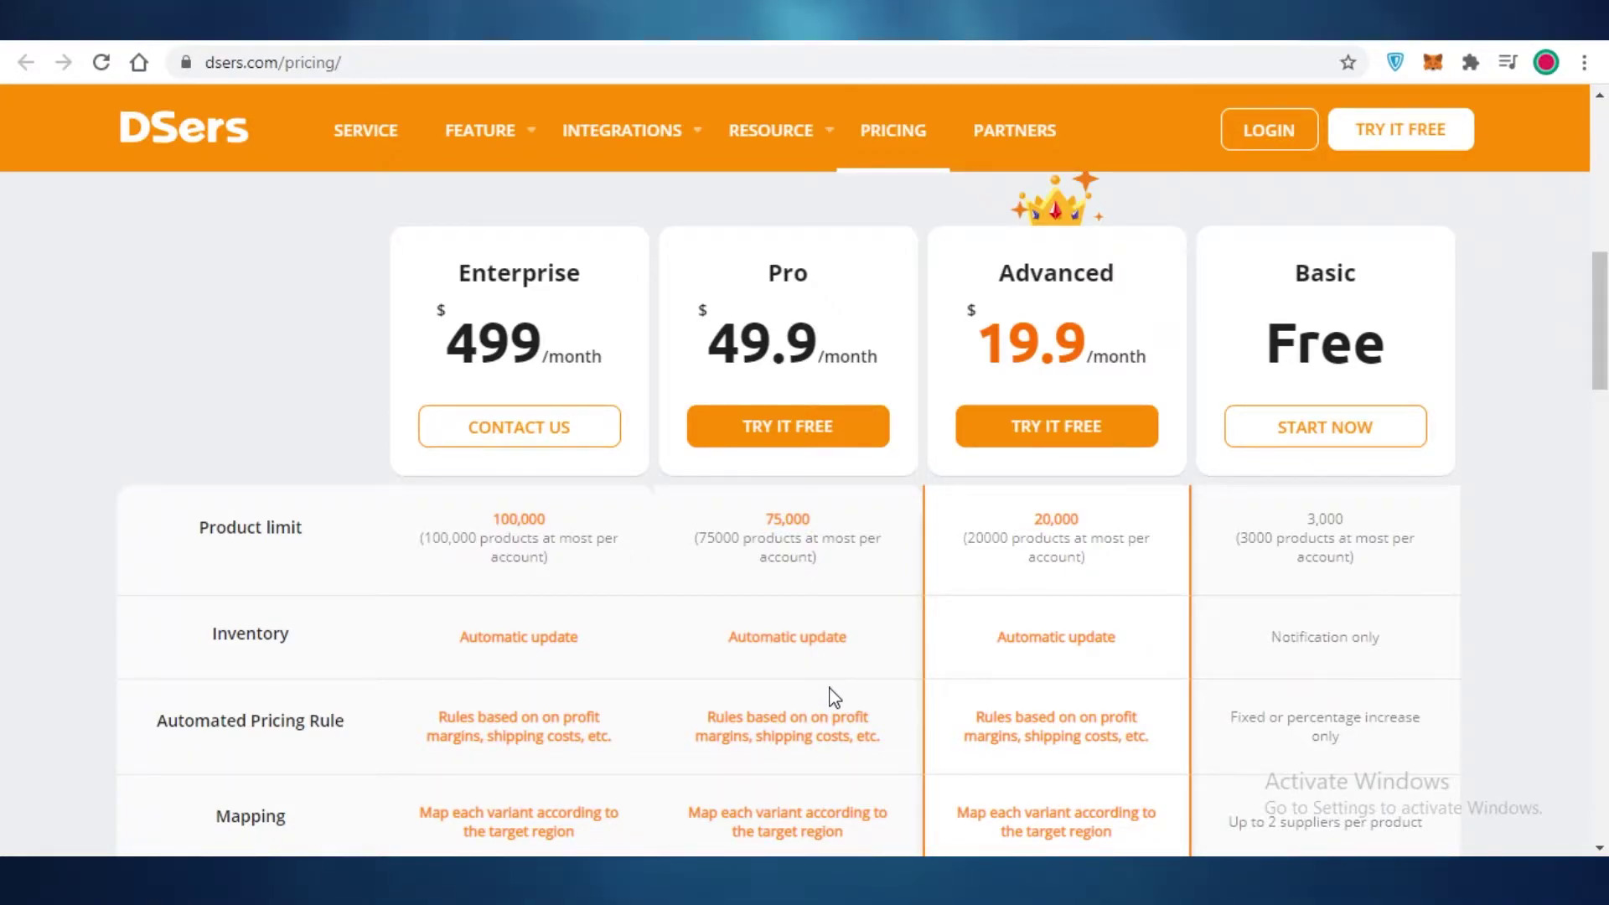
{"action": "double_click", "coordinate": [768, 525]}
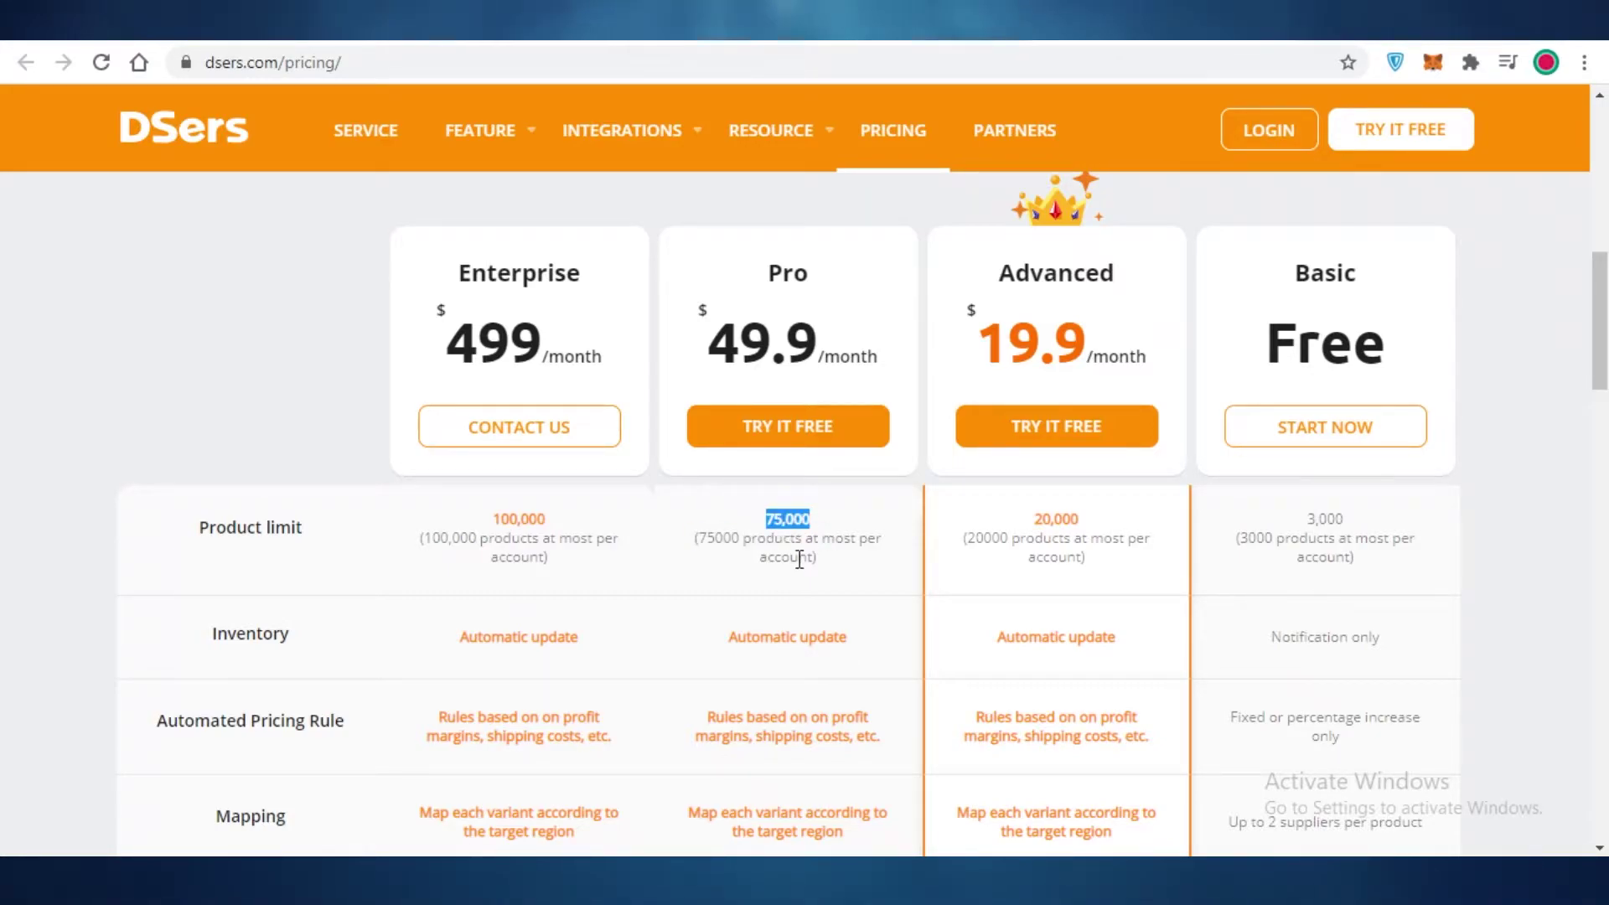
{"action": "scroll", "coordinate": [806, 610], "scroll_direction": "down", "scroll_amount": 3}
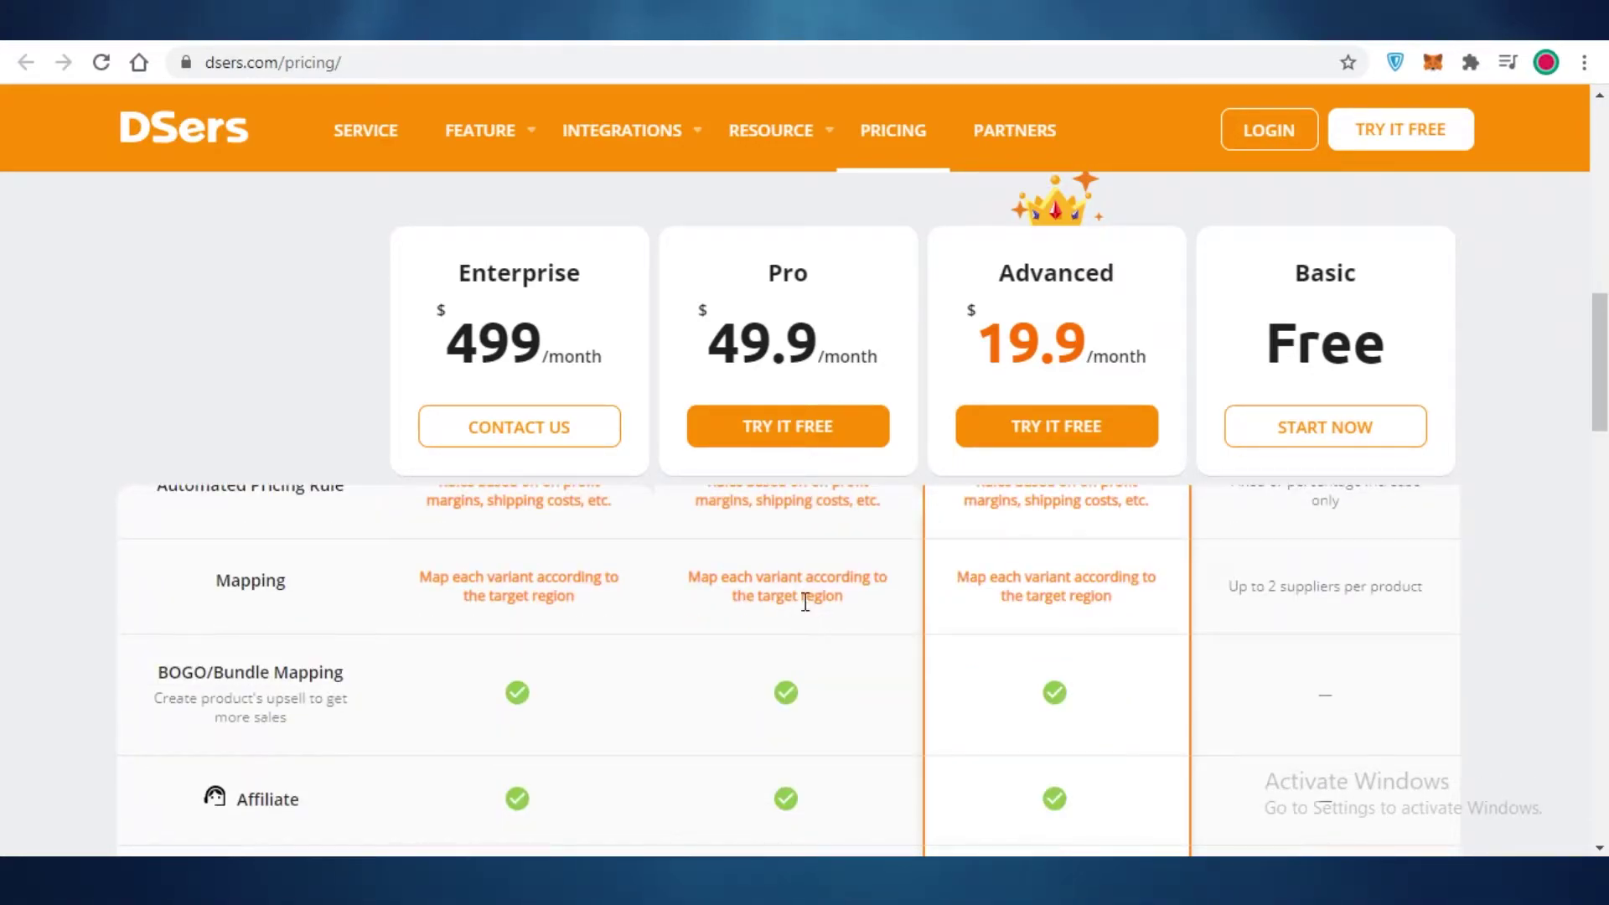
{"action": "scroll", "coordinate": [805, 601], "scroll_direction": "down", "scroll_amount": 3}
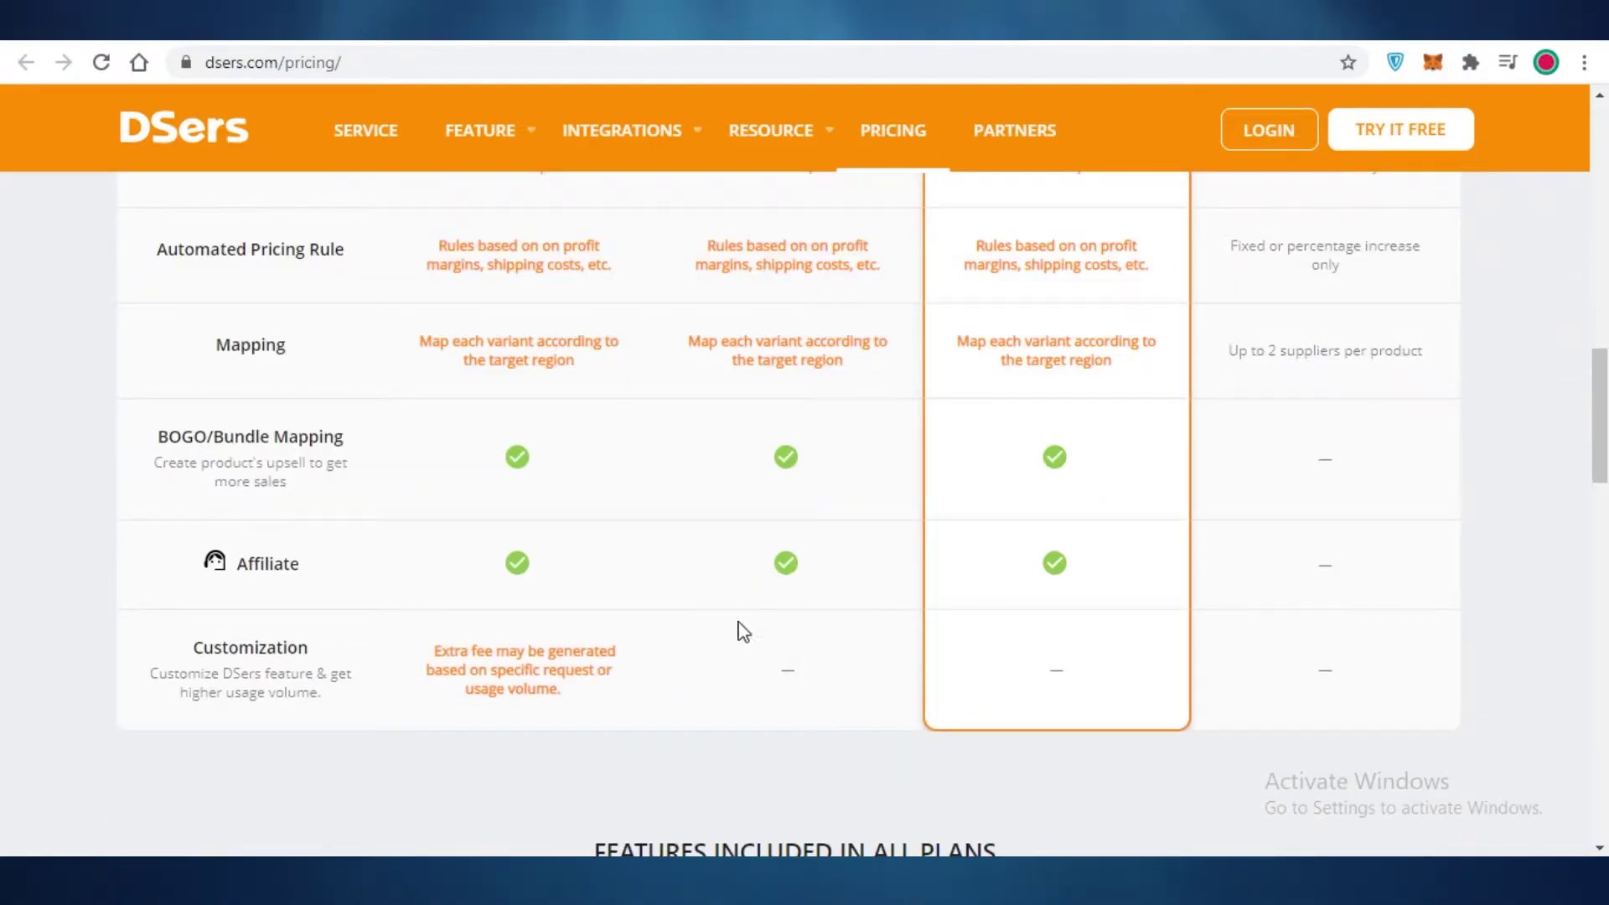
{"action": "scroll", "coordinate": [858, 560], "scroll_direction": "down", "scroll_amount": 3}
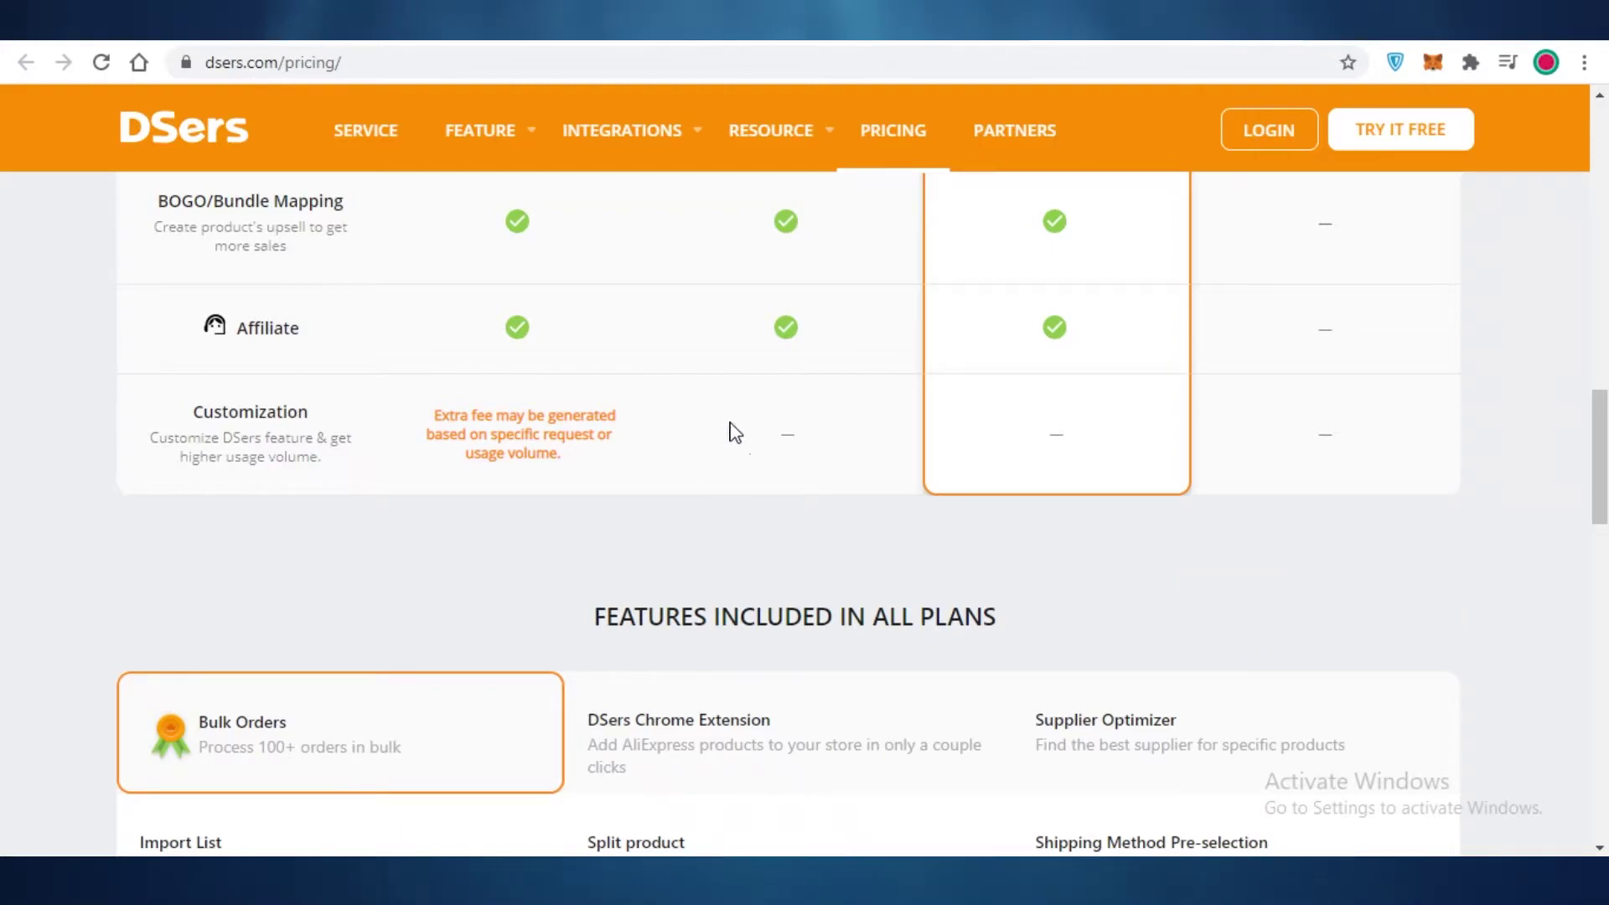
Examine the Enterprise plan's price, supported platforms, store and product limits, inventory, automated pricing and mapping features.
{"action": "scroll", "coordinate": [766, 474], "scroll_direction": "up", "scroll_amount": 9}
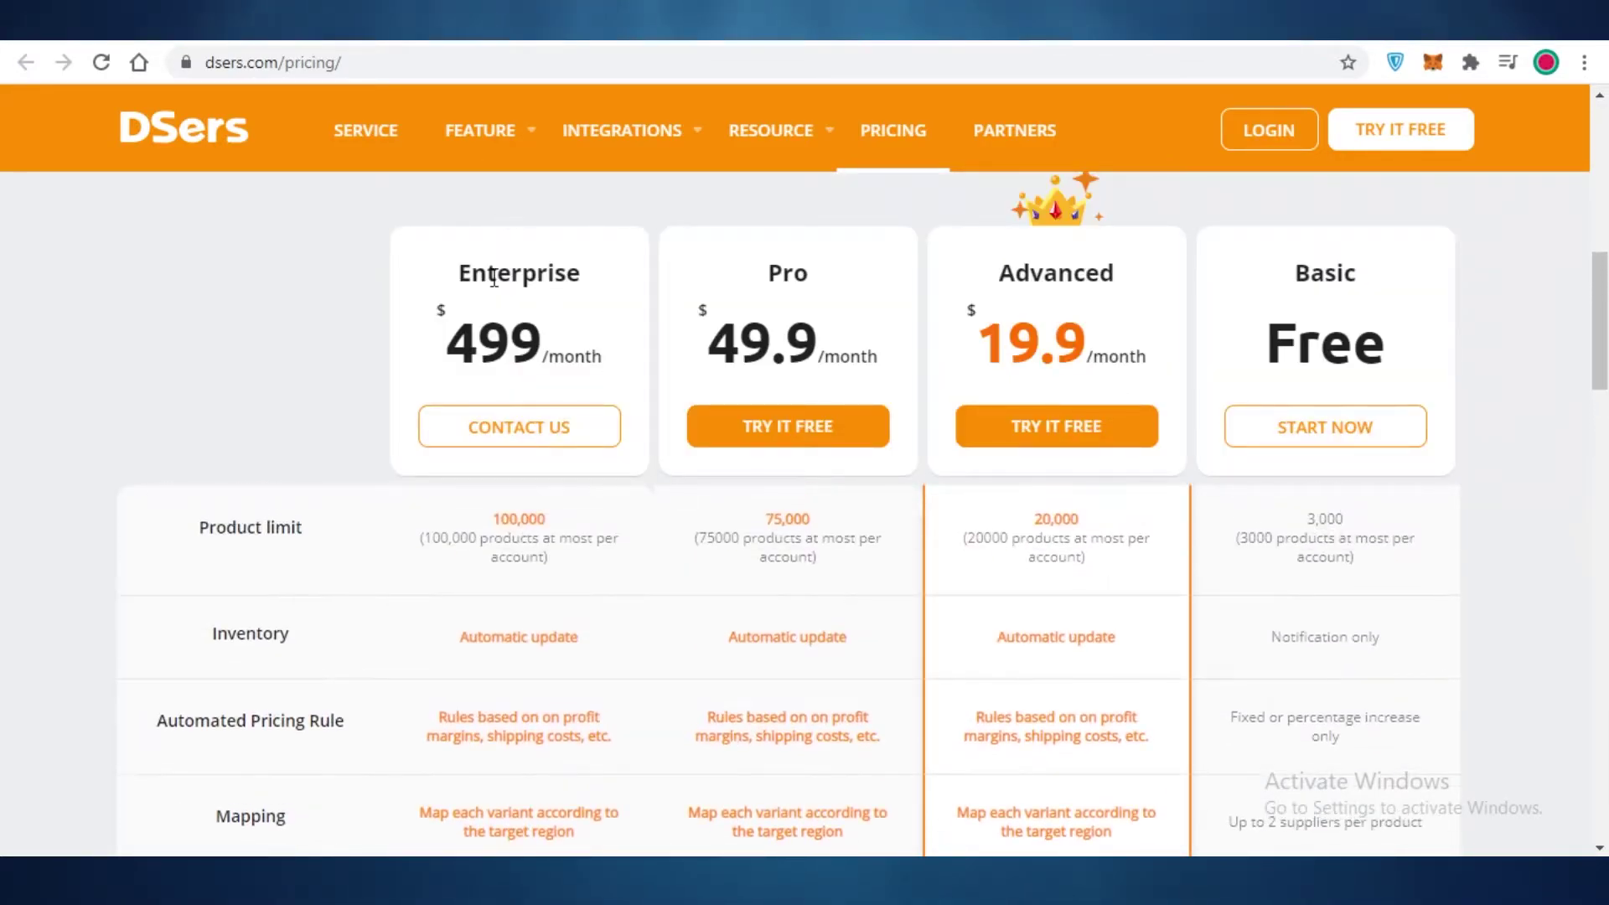
{"action": "scroll", "coordinate": [506, 332], "scroll_direction": "up", "scroll_amount": 3}
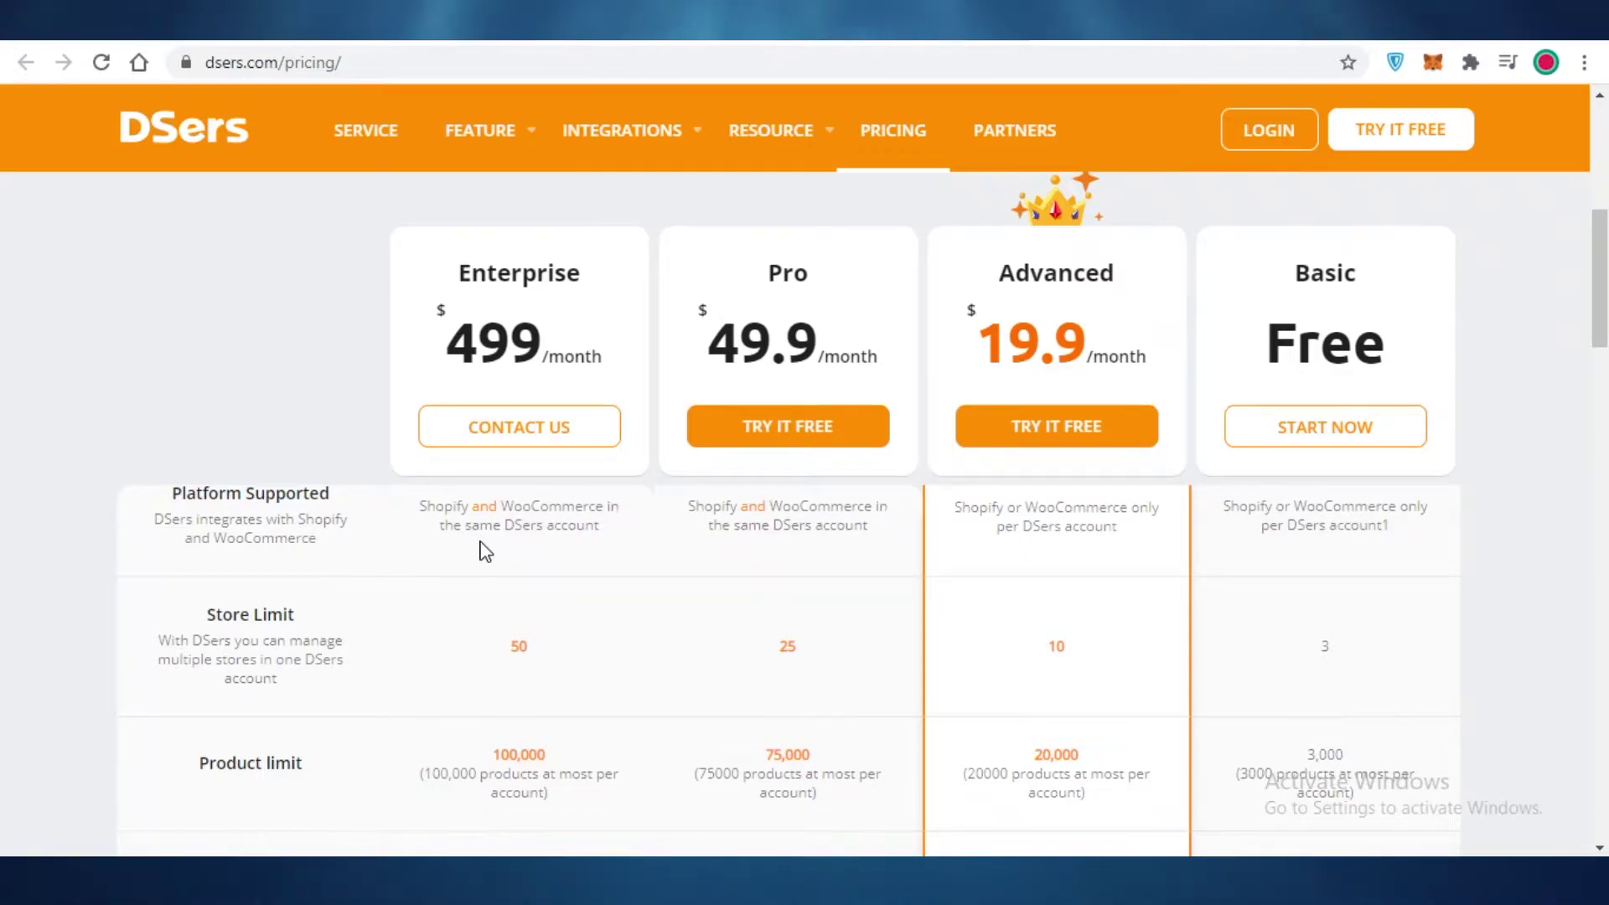
{"action": "scroll", "coordinate": [515, 631], "scroll_direction": "down", "scroll_amount": 1}
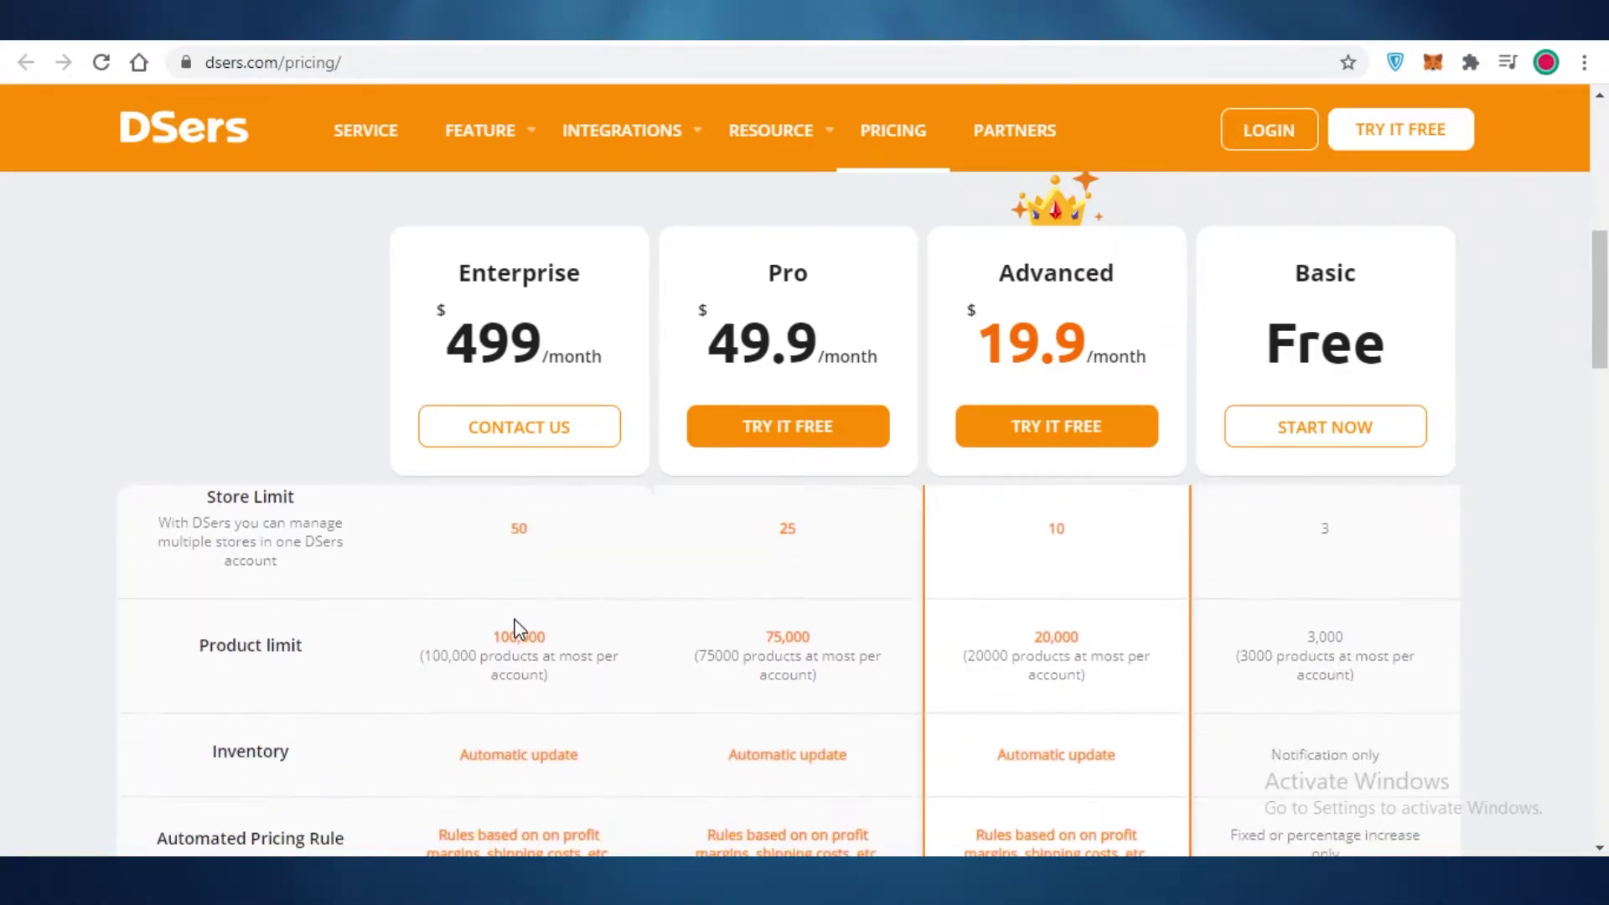
{"action": "scroll", "coordinate": [534, 646], "scroll_direction": "down", "scroll_amount": 1}
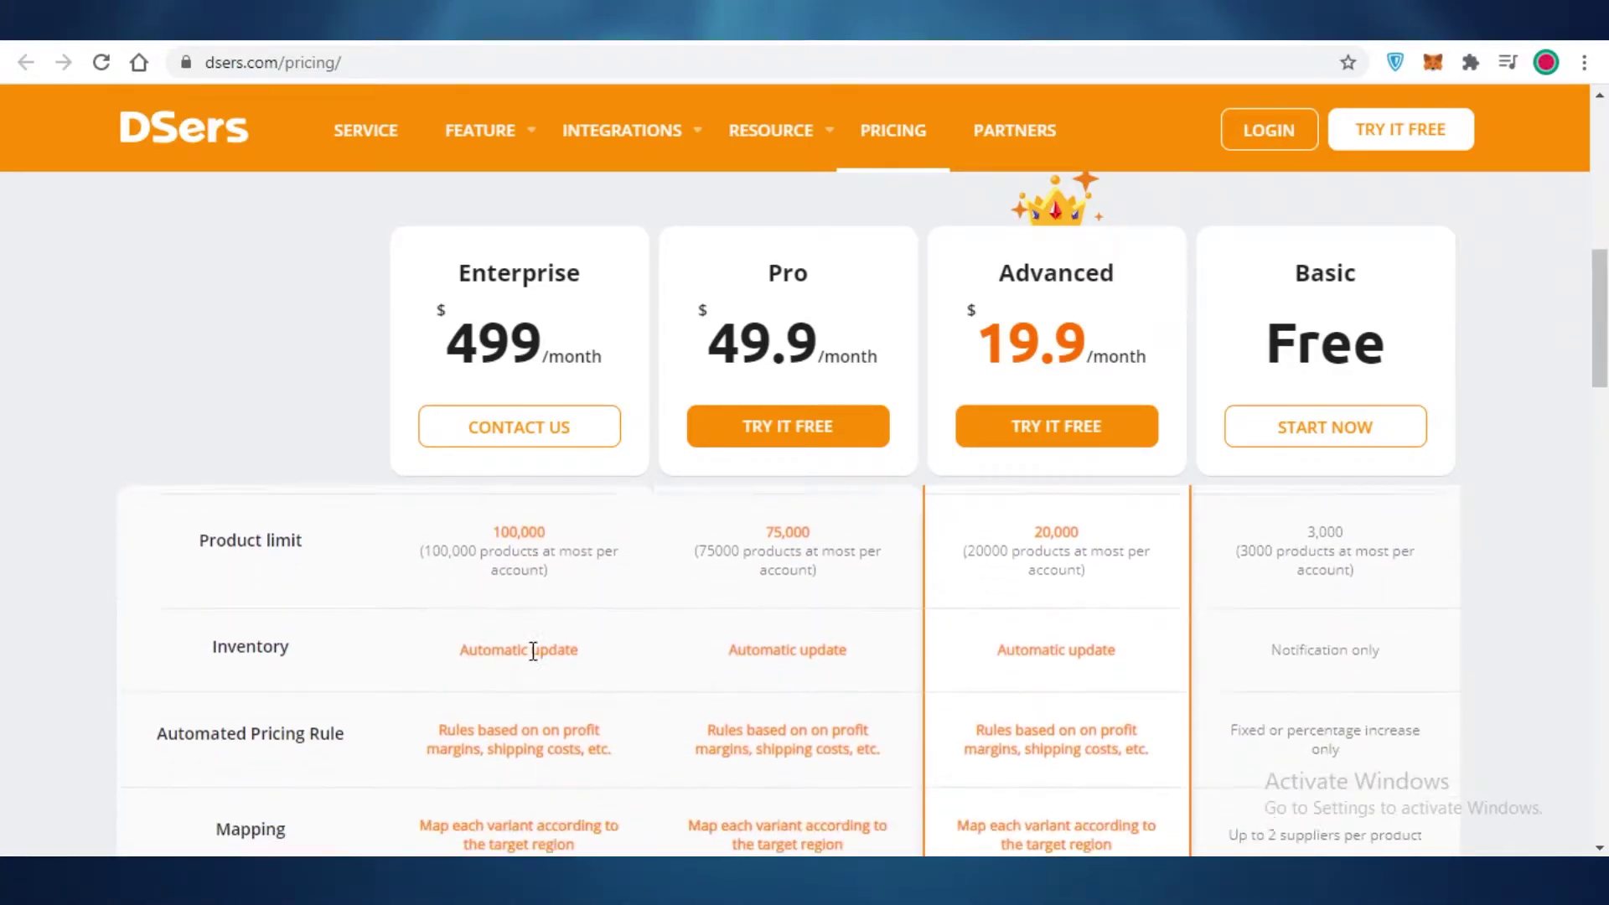
{"action": "scroll", "coordinate": [533, 661], "scroll_direction": "down", "scroll_amount": 1}
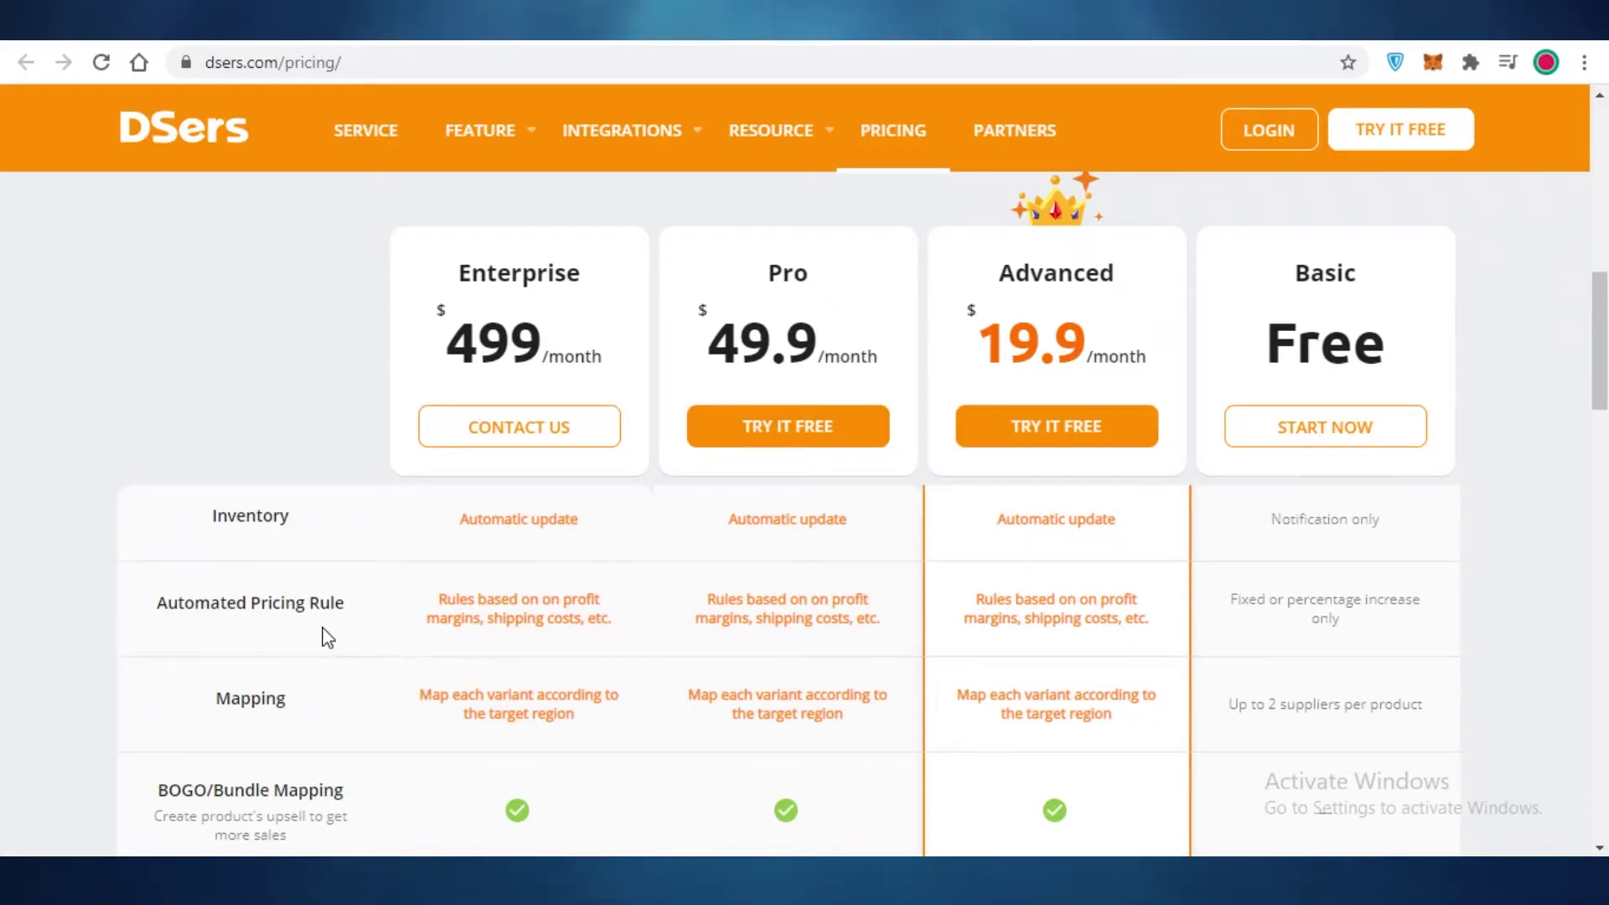
{"action": "scroll", "coordinate": [463, 736], "scroll_direction": "down", "scroll_amount": 1}
{"action": "scroll", "coordinate": [517, 695], "scroll_direction": "down", "scroll_amount": 1}
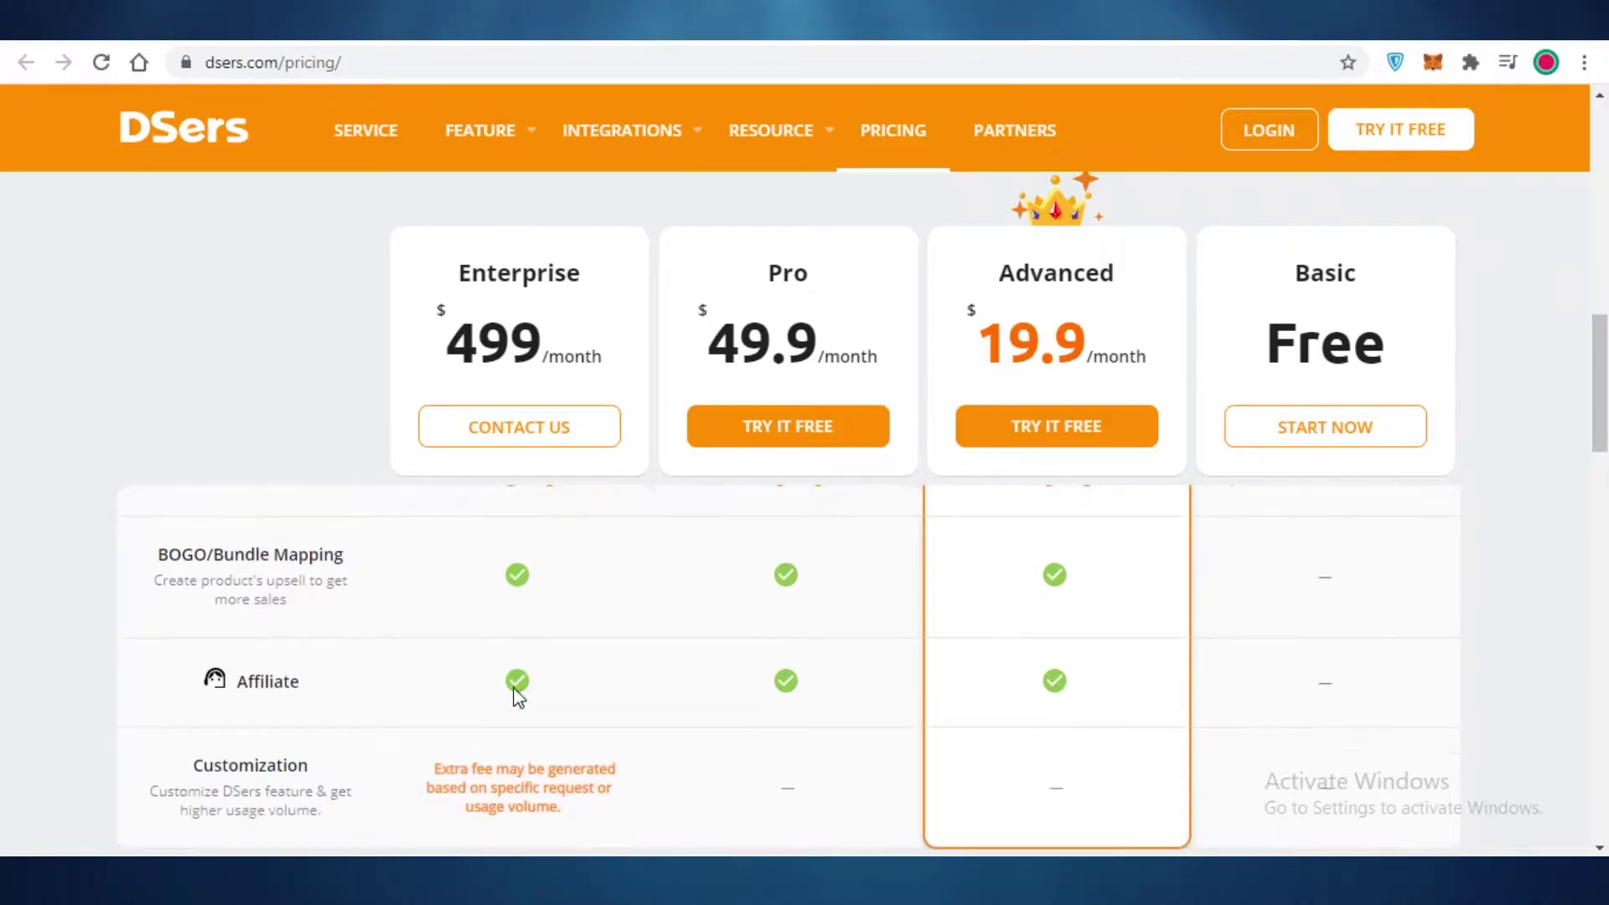
Check the Enterprise plan's customization terms and extra-fee note at the end of the comparison table.
{"action": "scroll", "coordinate": [515, 680], "scroll_direction": "down", "scroll_amount": 1}
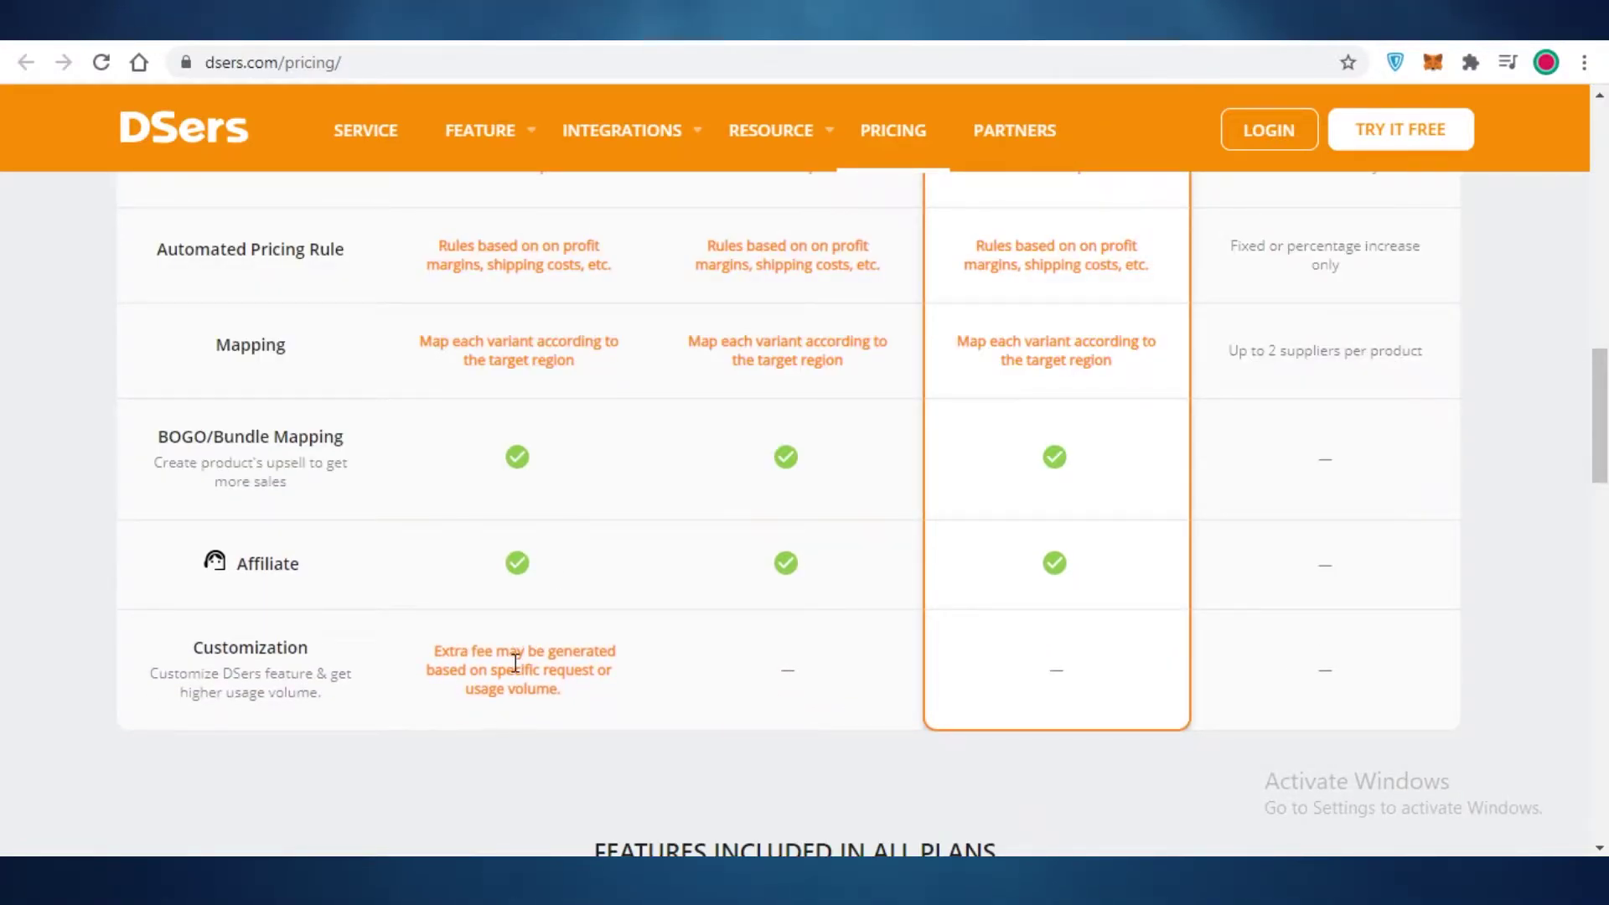
{"action": "left_click_drag", "start_coordinate": [463, 660], "coordinate": [506, 685]}
{"action": "scroll", "coordinate": [495, 685], "scroll_direction": "up", "scroll_amount": 1}
{"action": "scroll", "coordinate": [496, 707], "scroll_direction": "down", "scroll_amount": 2}
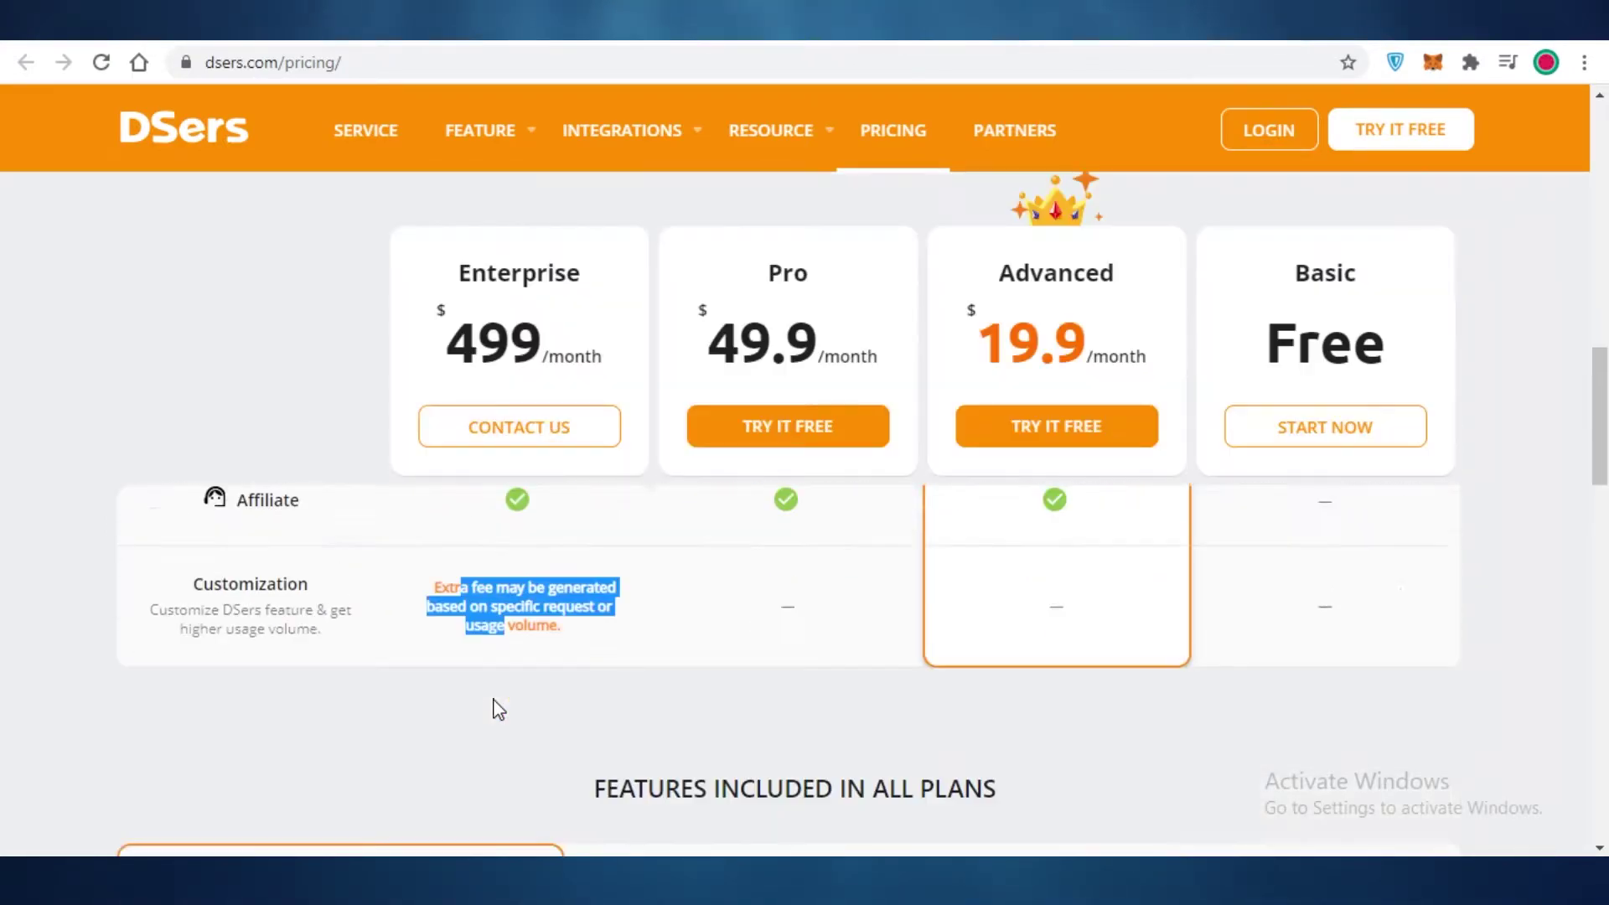
{"action": "left_click", "coordinate": [534, 568]}
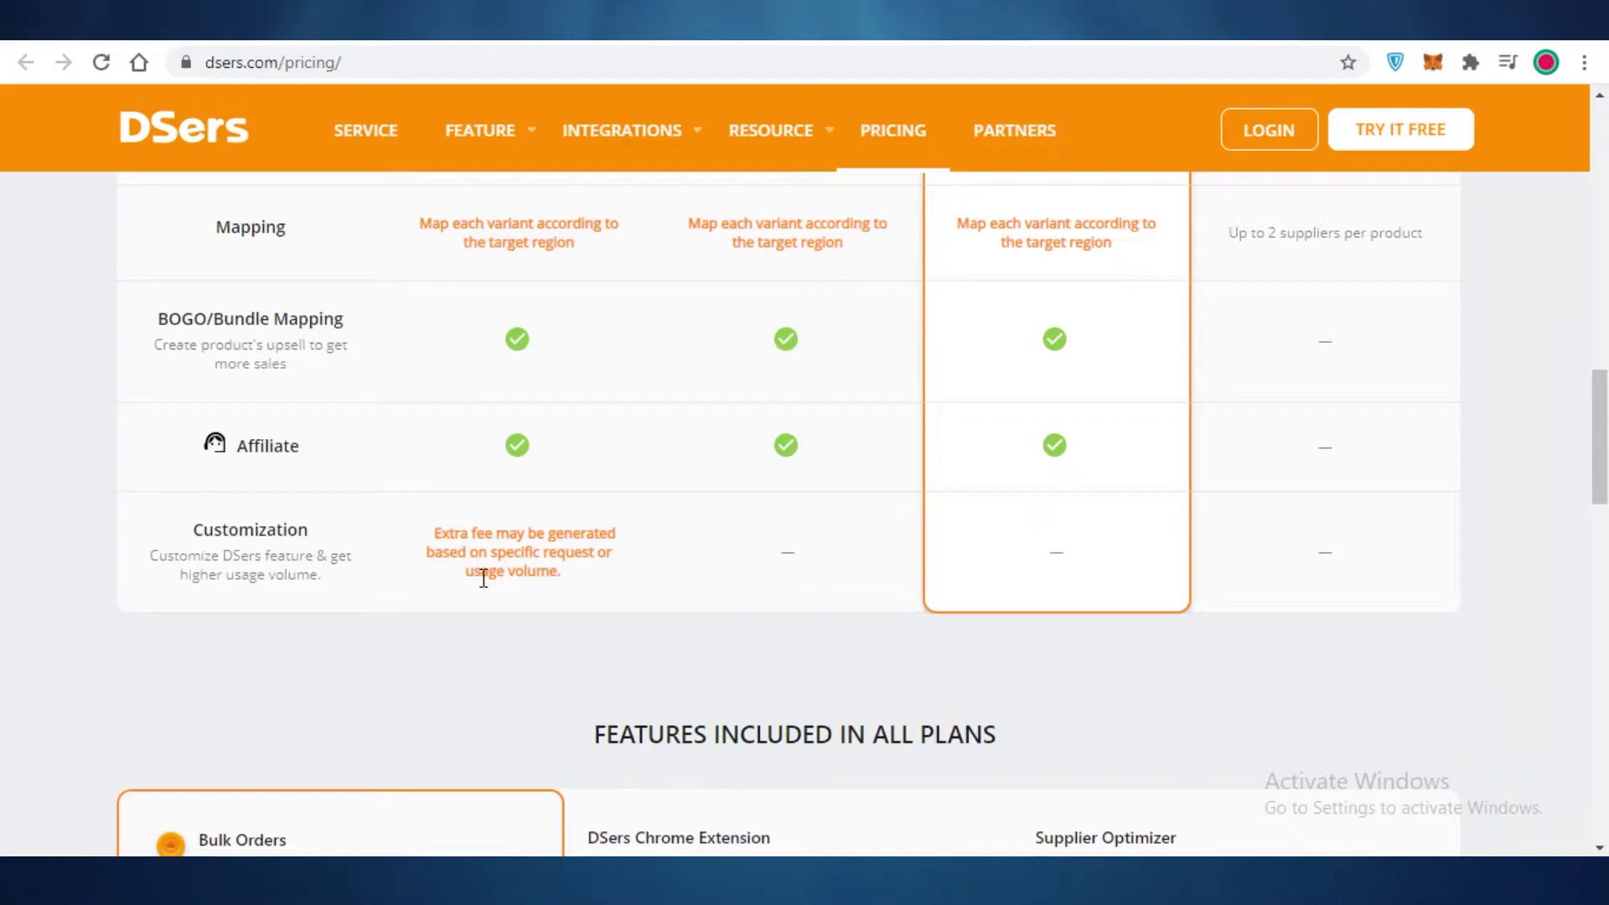
{"action": "scroll", "coordinate": [485, 618], "scroll_direction": "up", "scroll_amount": 4}
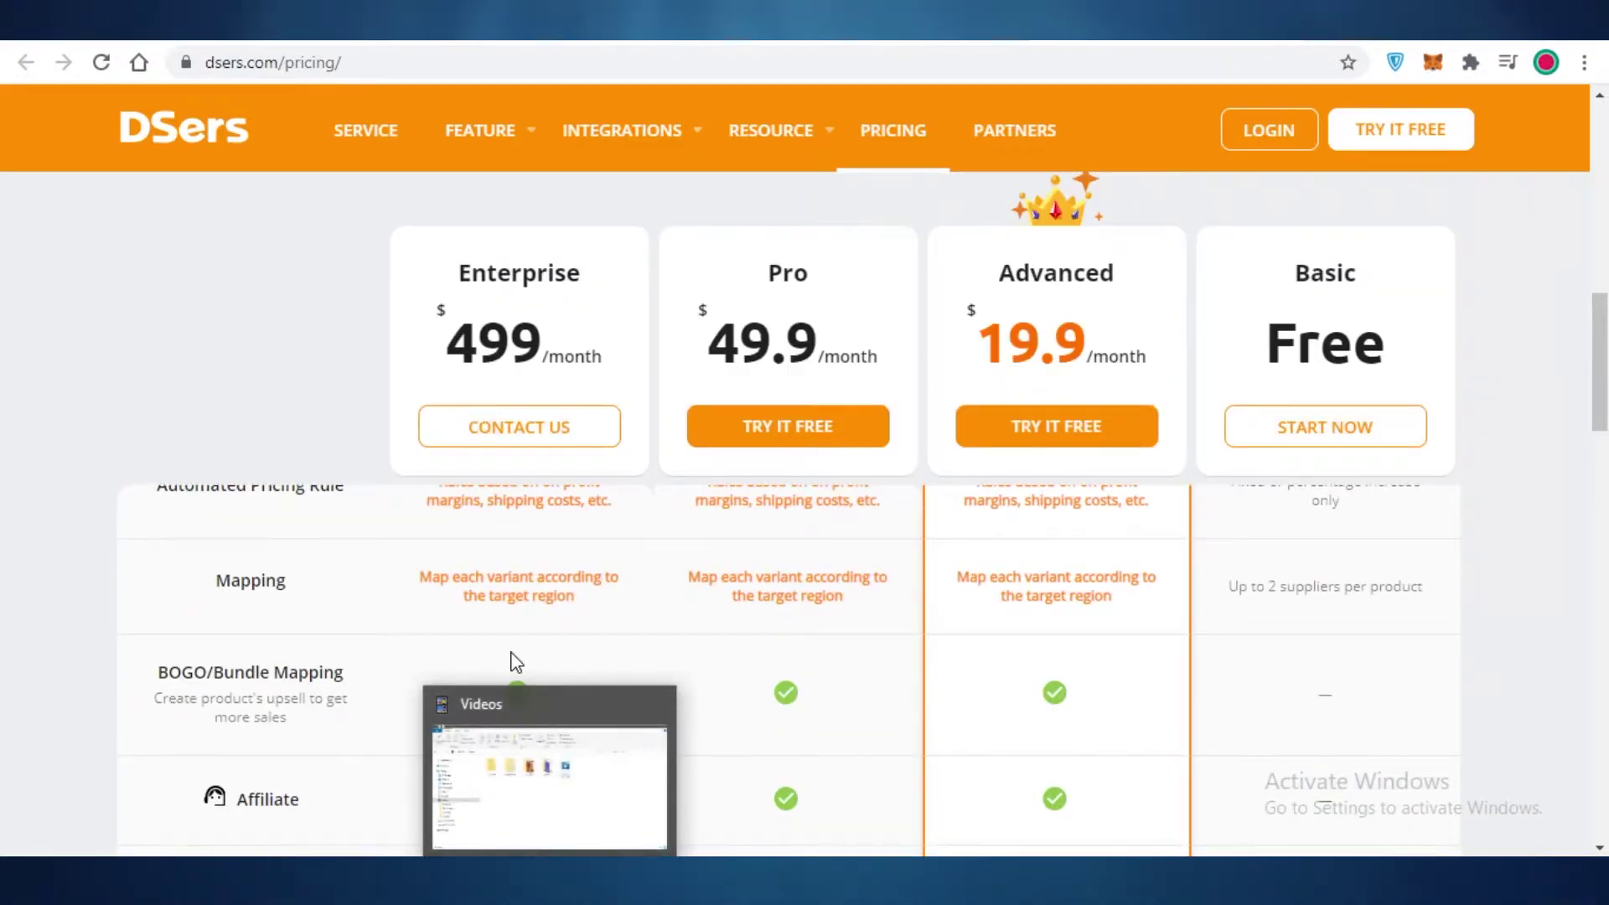
{"action": "scroll", "coordinate": [589, 651], "scroll_direction": "down", "scroll_amount": 3}
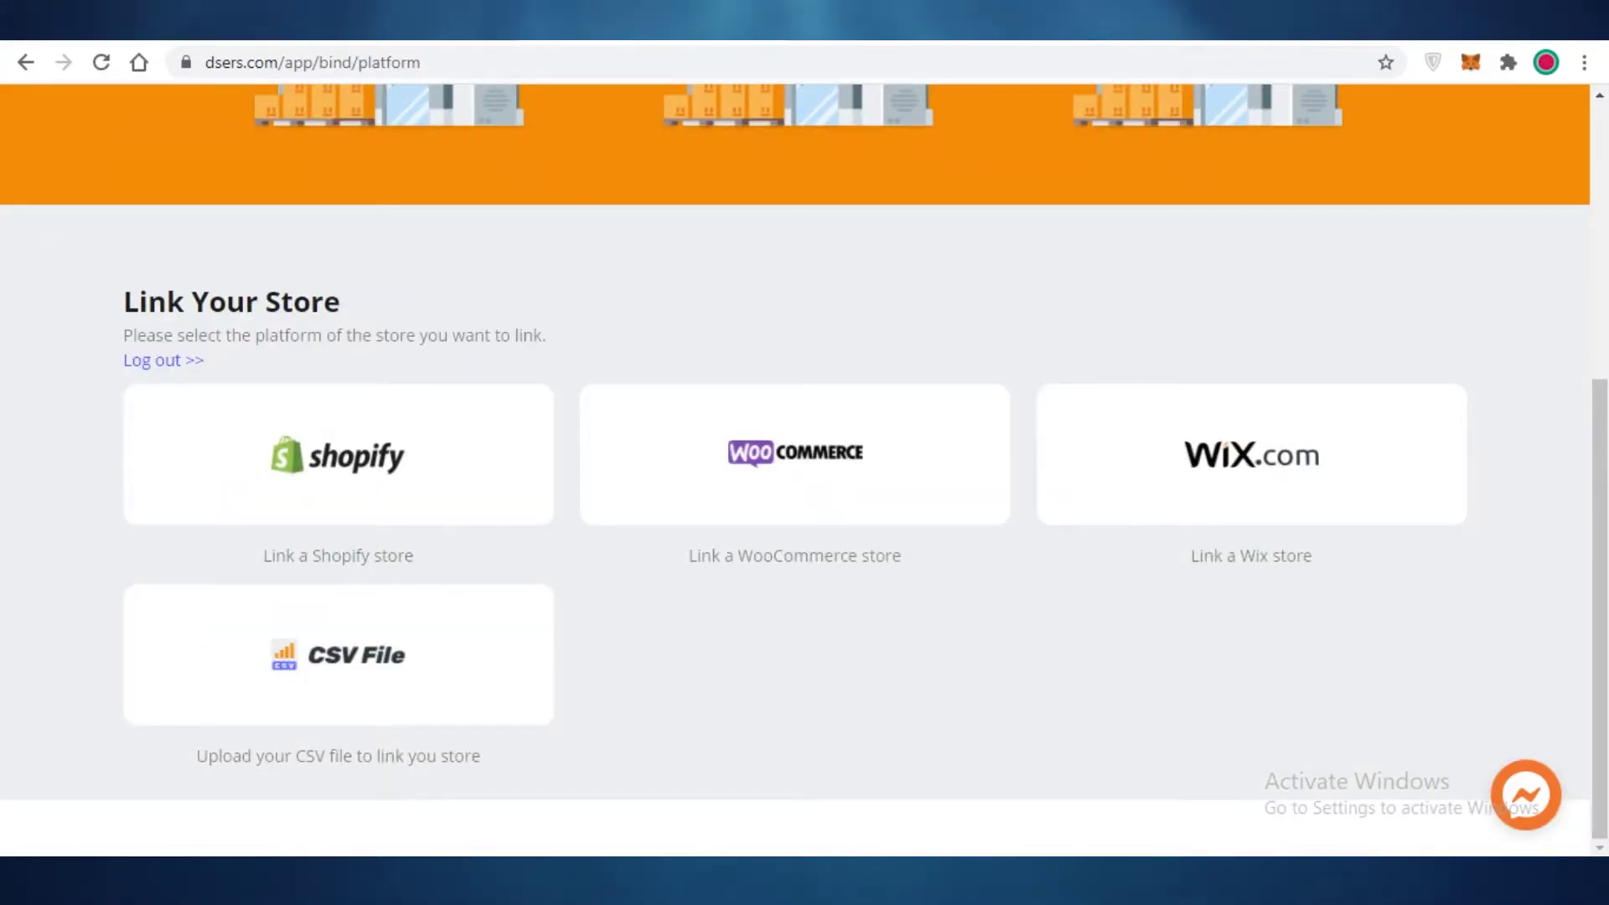
Look over the store platforms that DSers can link and choose to link a Wix store.
{"action": "scroll", "coordinate": [234, 463], "scroll_direction": "up", "scroll_amount": 4}
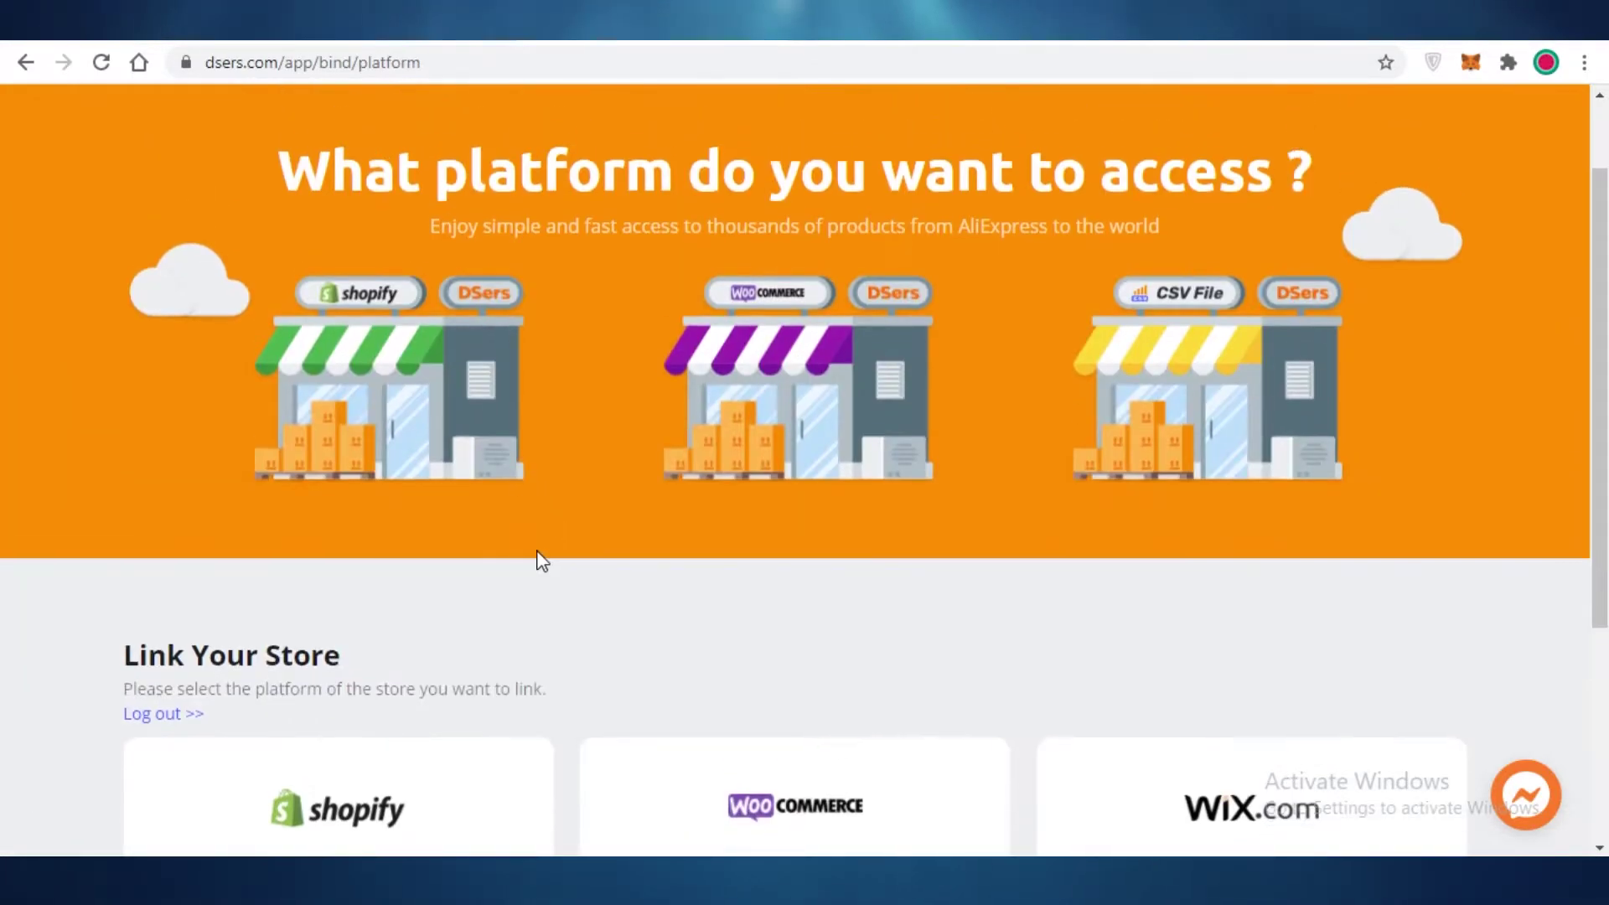
{"action": "scroll", "coordinate": [536, 563], "scroll_direction": "down", "scroll_amount": 1}
{"action": "scroll", "coordinate": [485, 718], "scroll_direction": "down", "scroll_amount": 1}
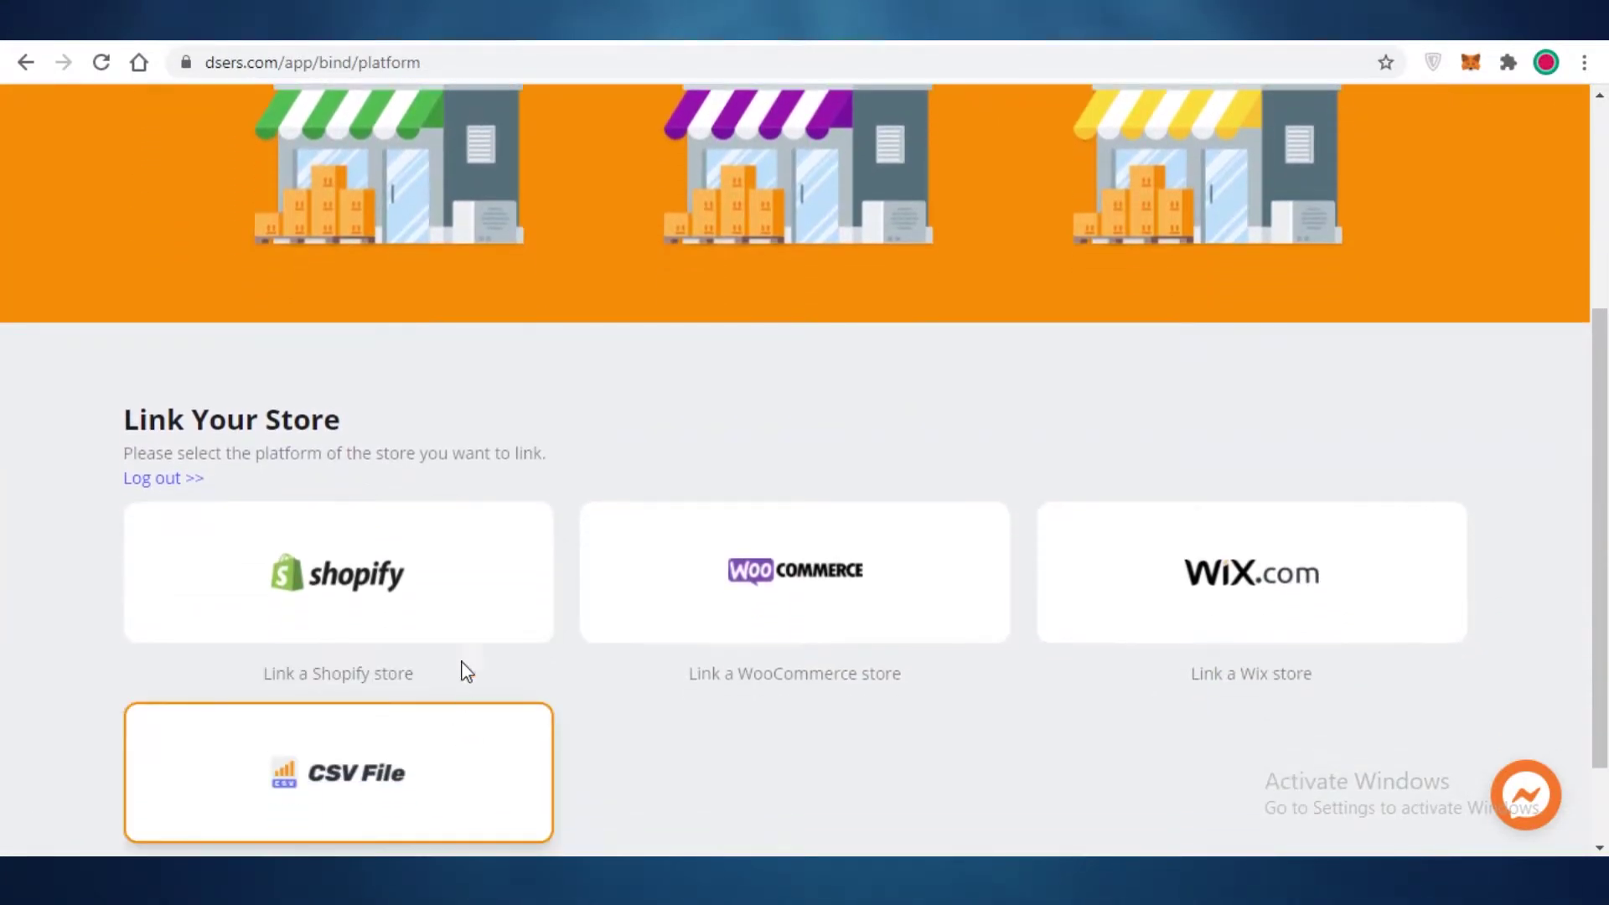
{"action": "scroll", "coordinate": [456, 620], "scroll_direction": "down", "scroll_amount": 1}
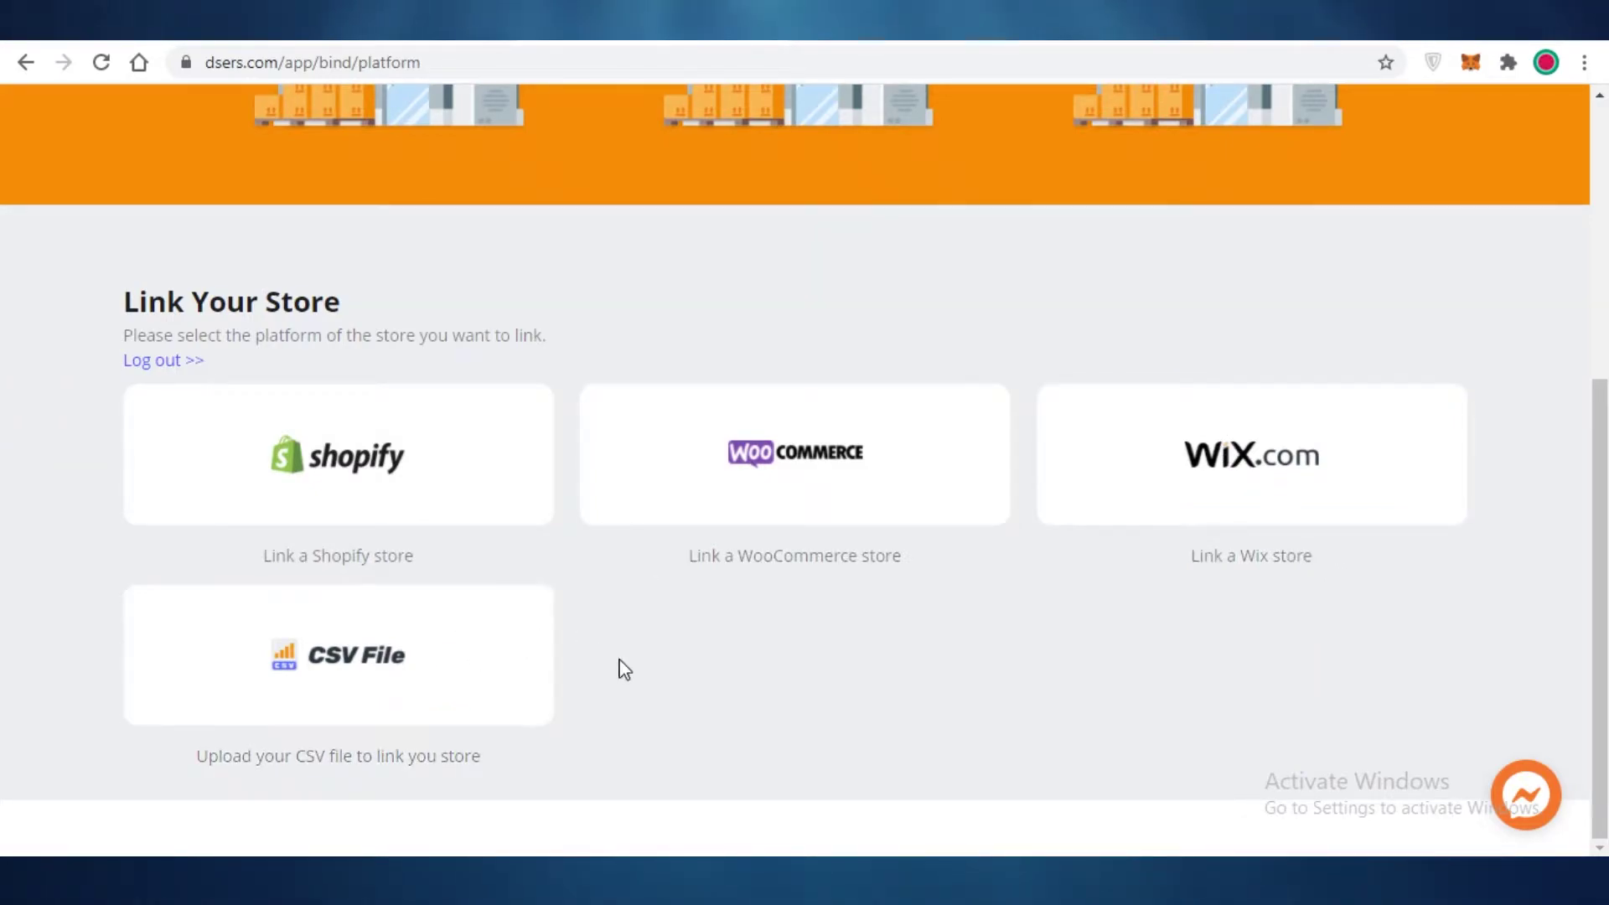
{"action": "left_click", "coordinate": [1148, 489]}
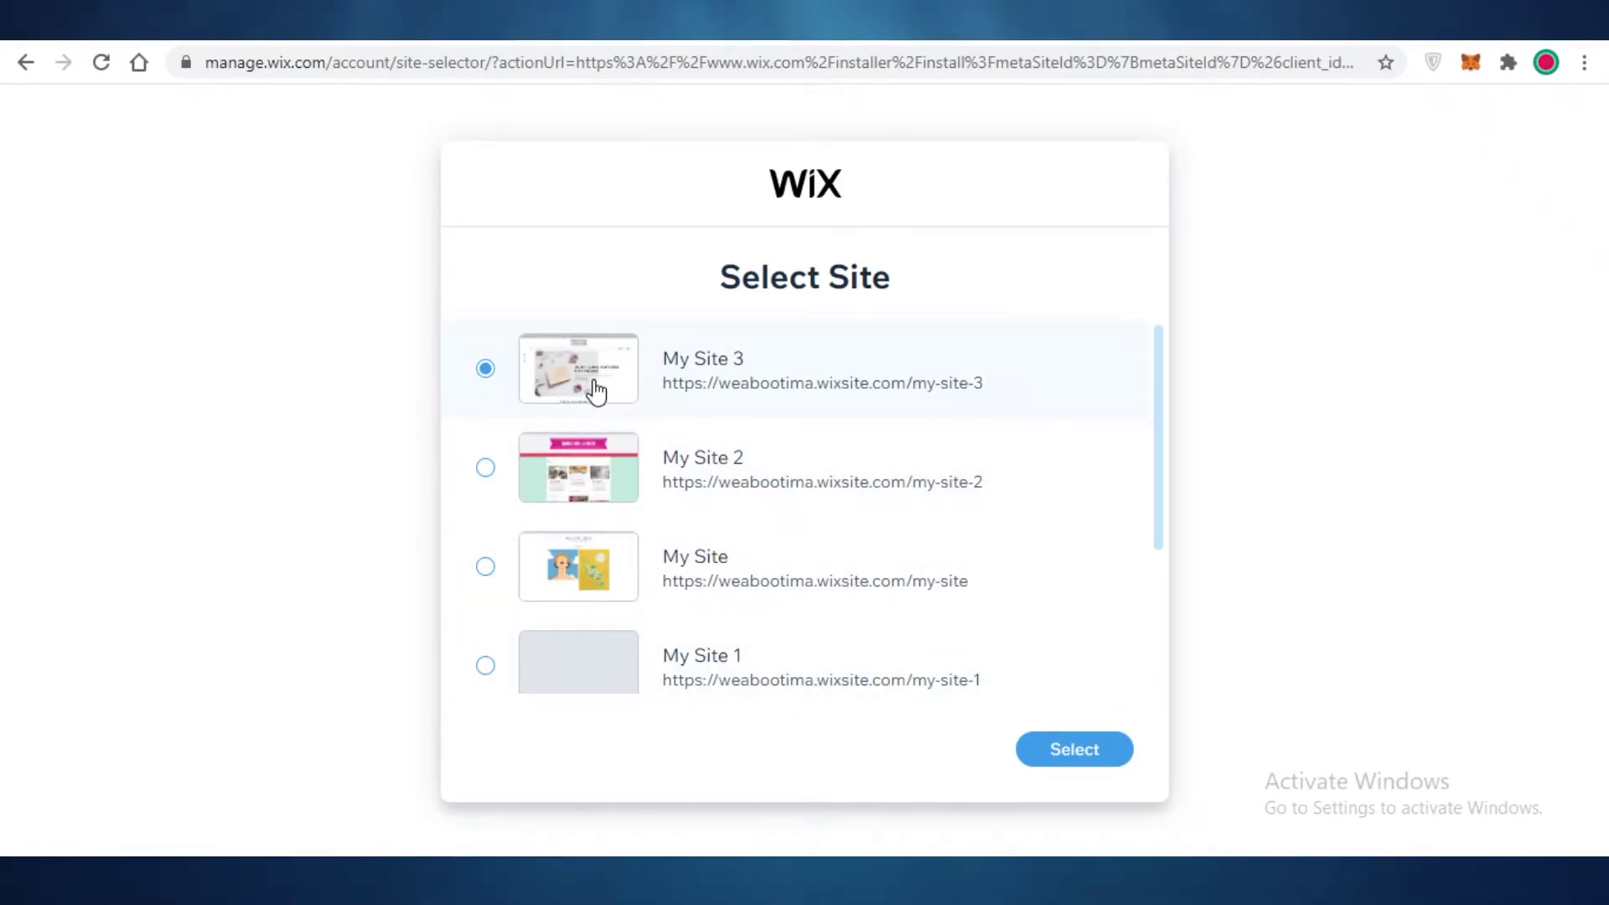
Confirm My Site 3 as the Wix site and add DSers-AliExpress Dropshipping to it.
{"action": "left_click", "coordinate": [1076, 759]}
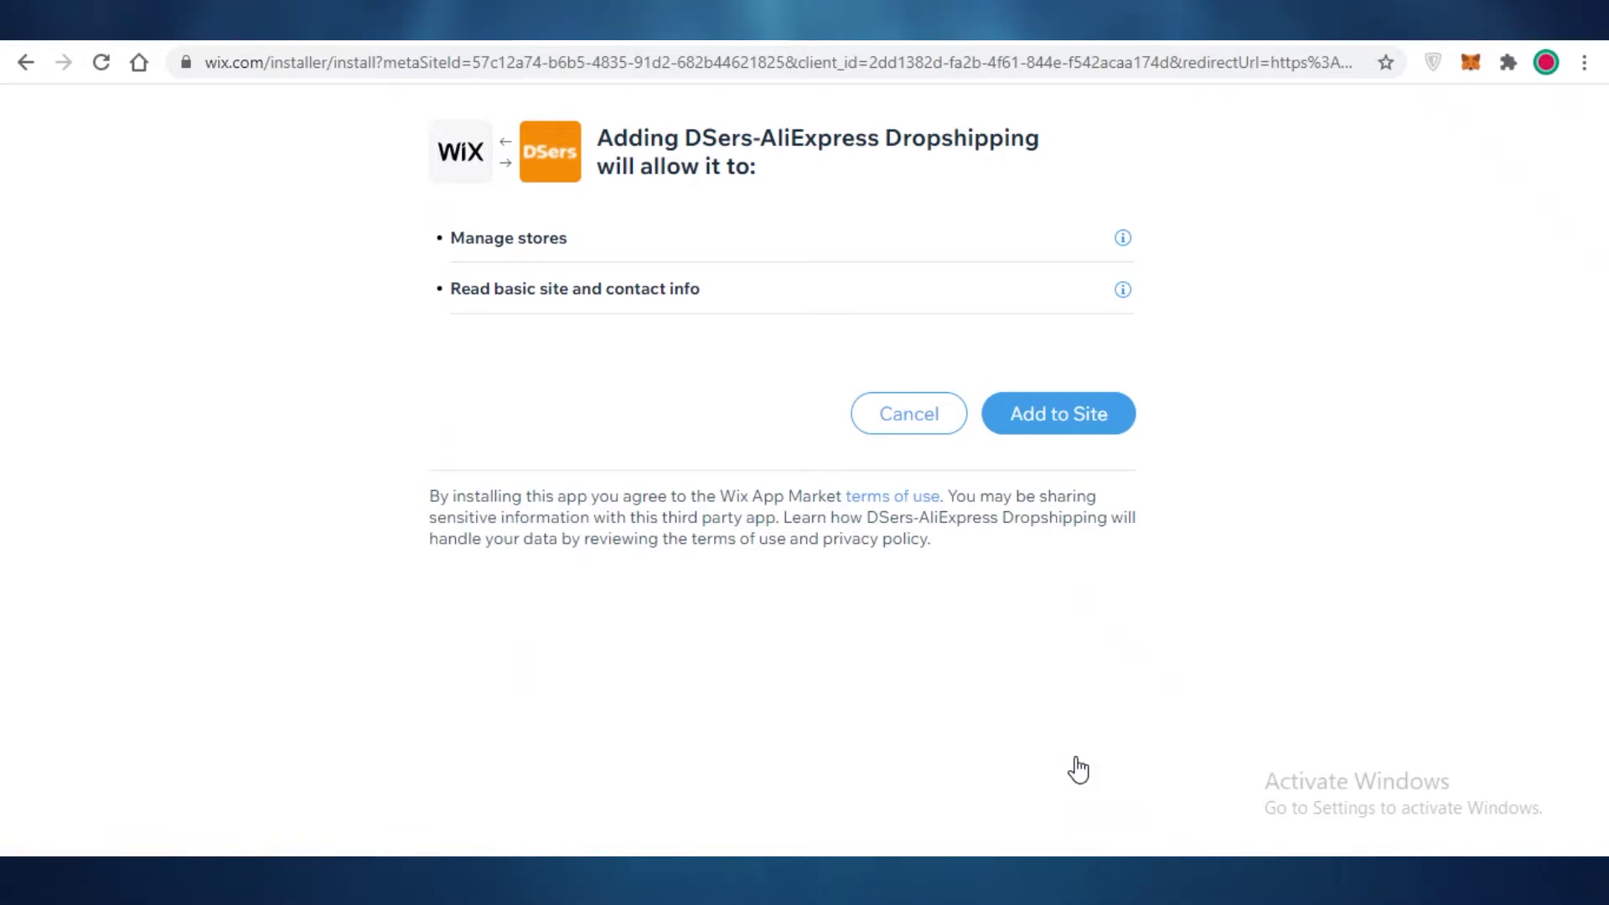
{"action": "left_click", "coordinate": [1070, 423]}
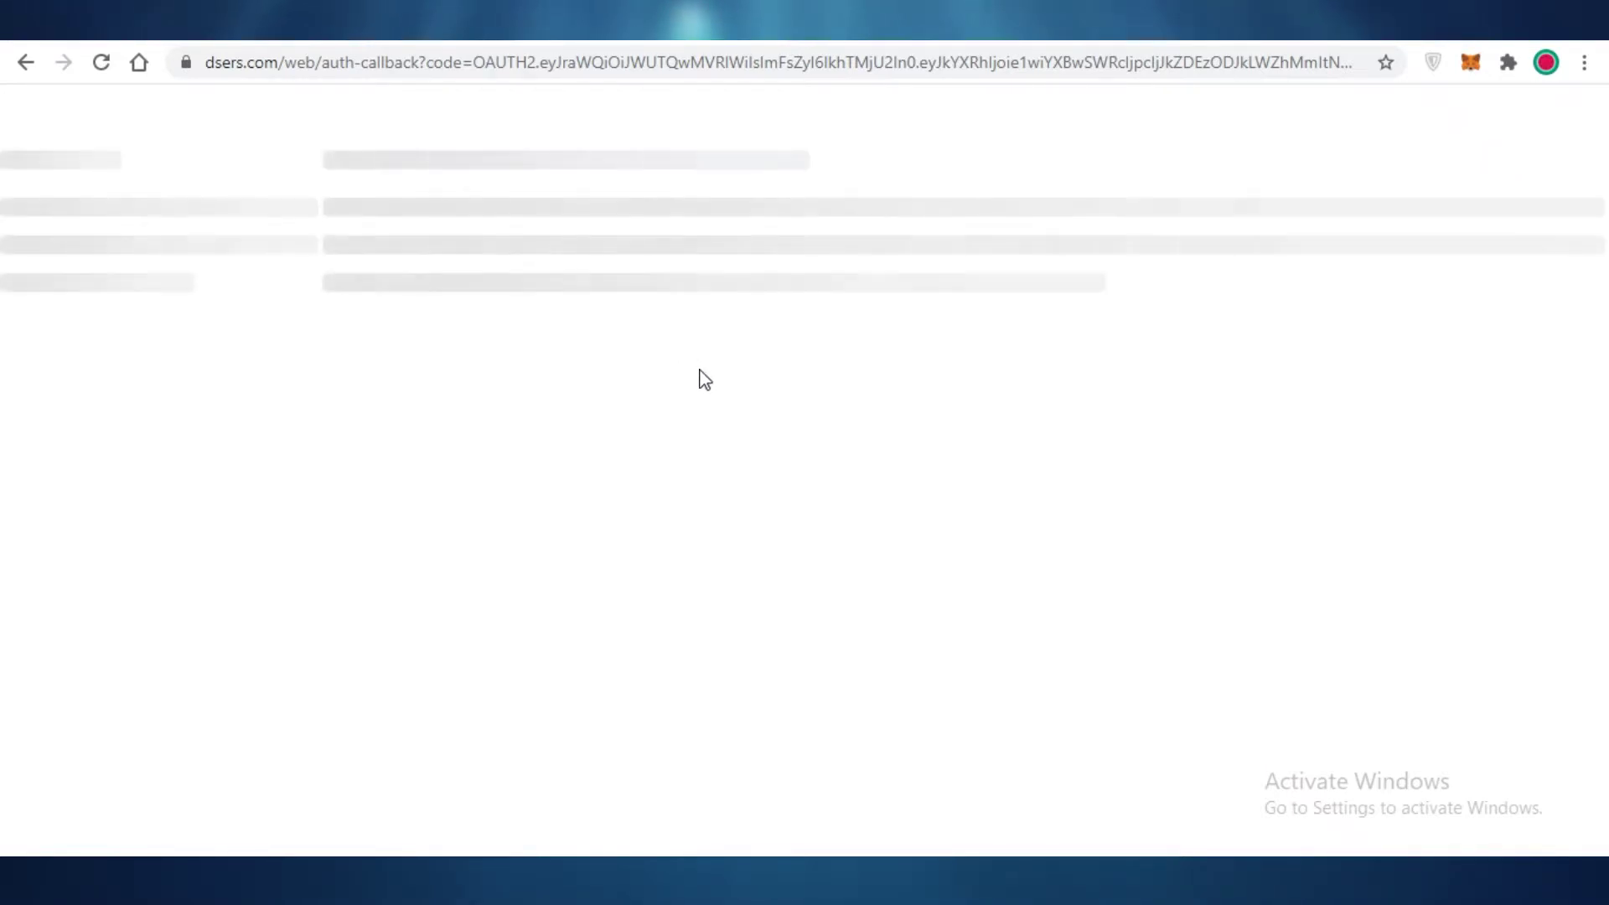
{"action": "scroll", "coordinate": [621, 492], "scroll_direction": "down", "scroll_amount": 12}
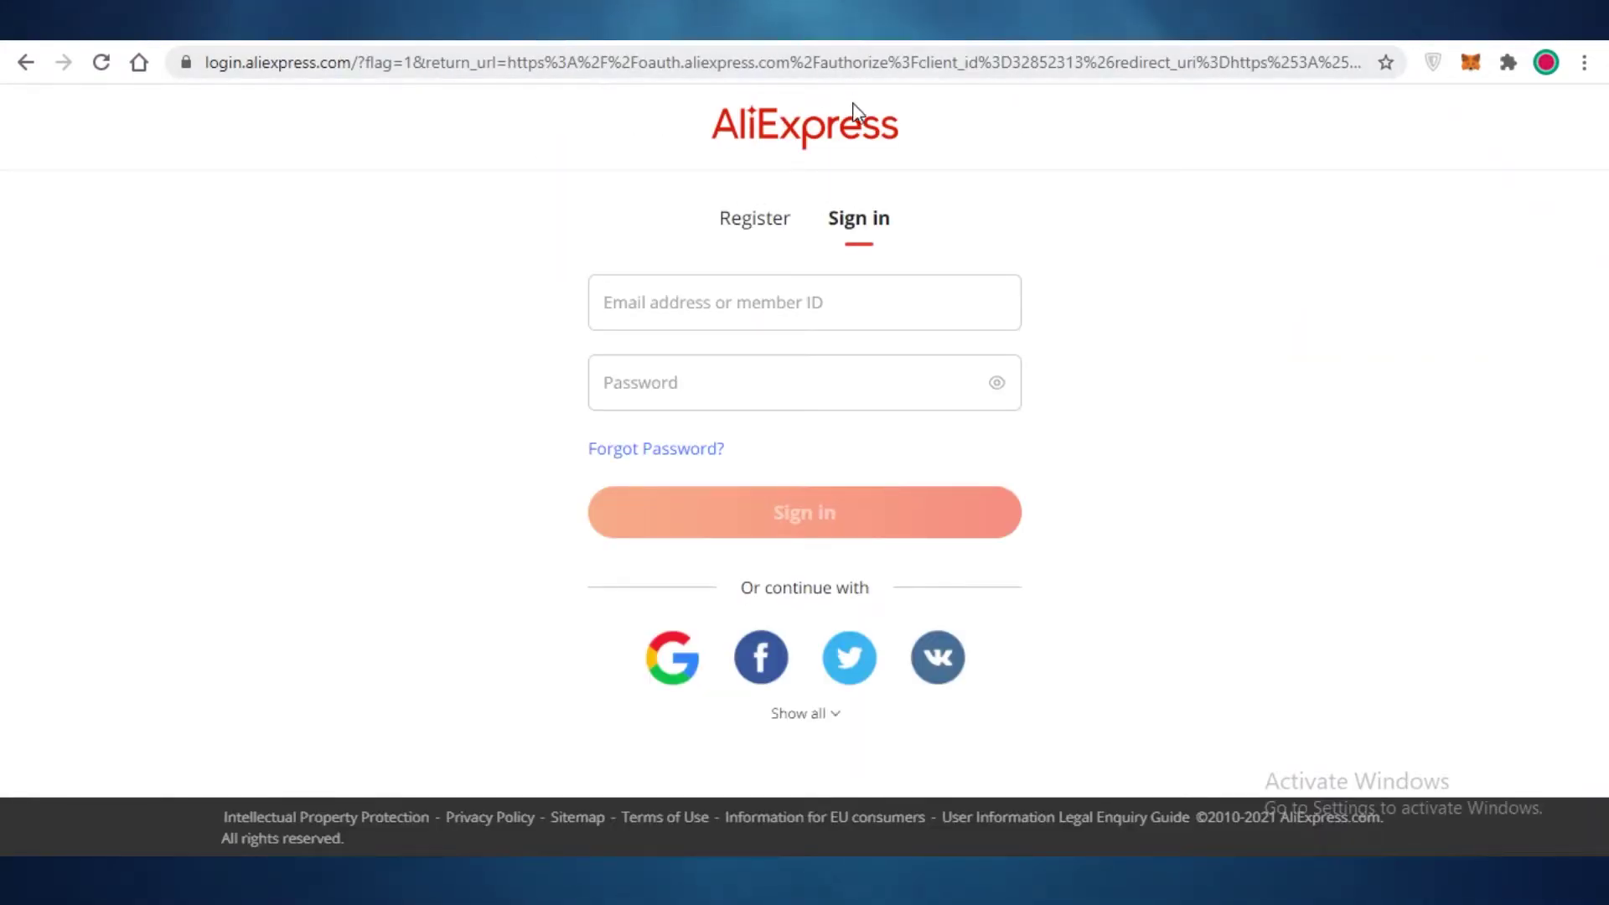
Show all alternative AliExpress sign-in options and sign in through the Facebook account.
{"action": "left_click", "coordinate": [819, 719]}
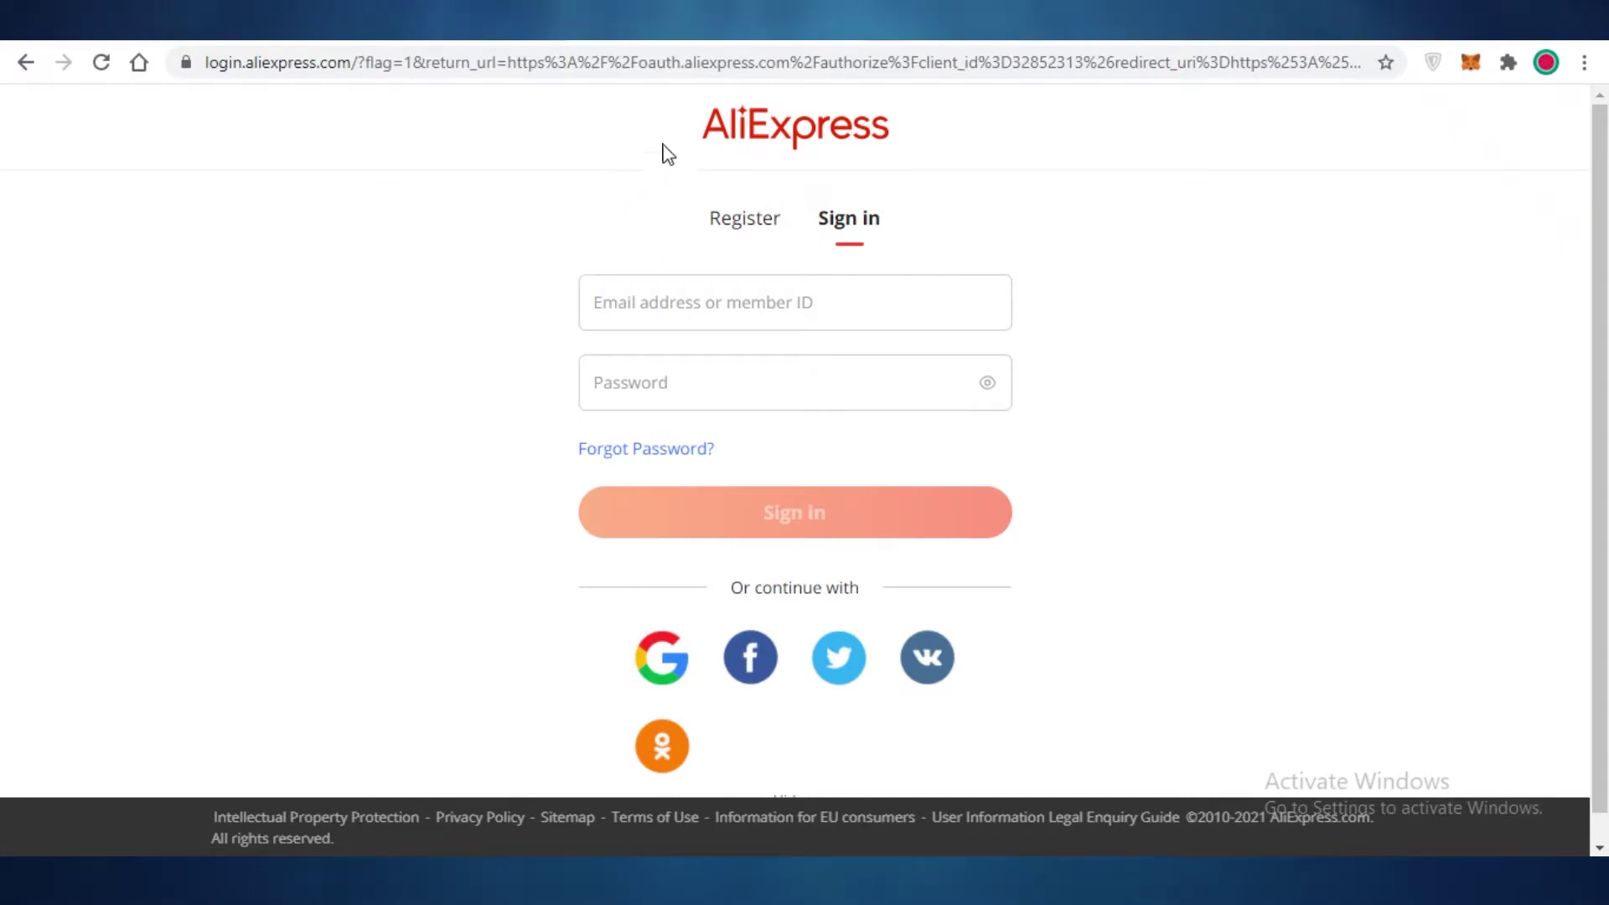
{"action": "left_click", "coordinate": [1047, 62]}
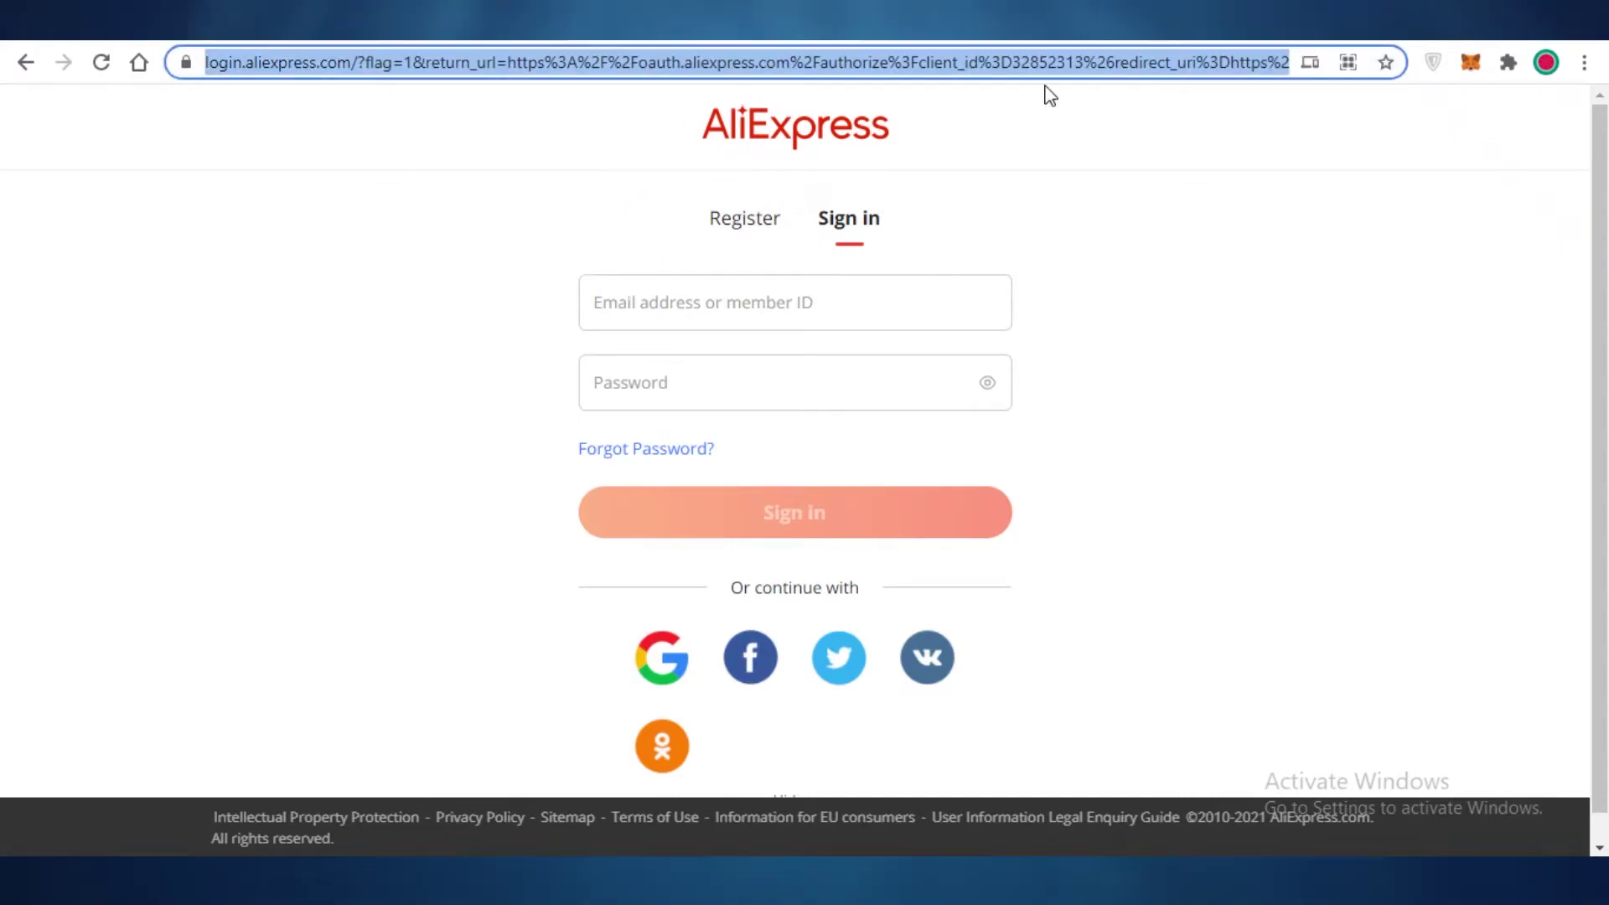
{"action": "left_click", "coordinate": [1081, 369]}
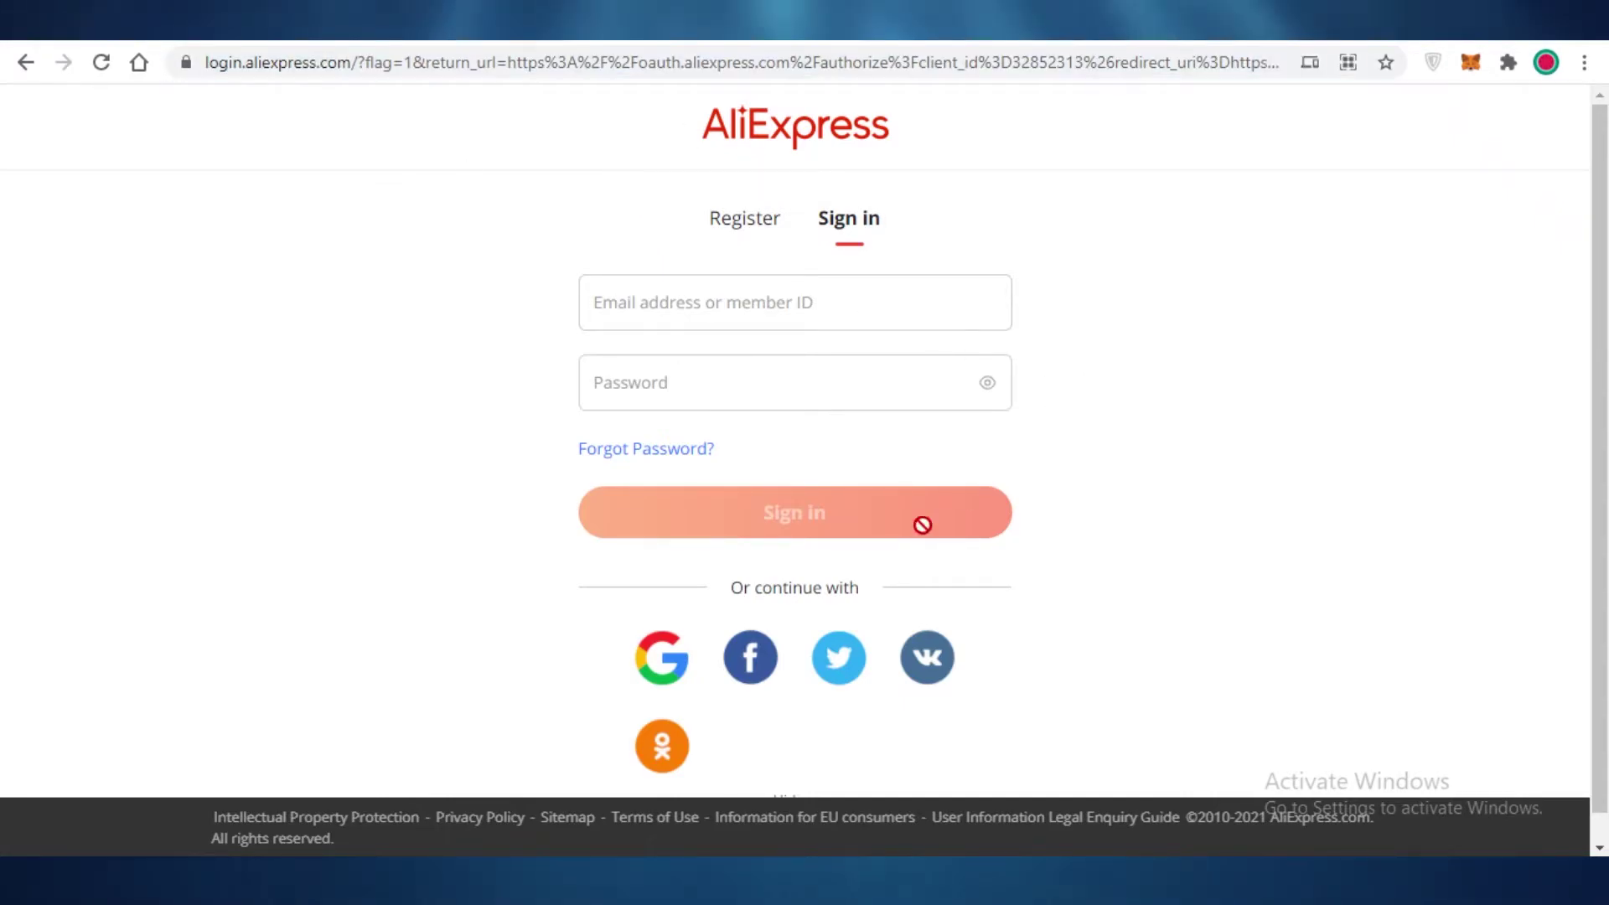
{"action": "left_click", "coordinate": [743, 658]}
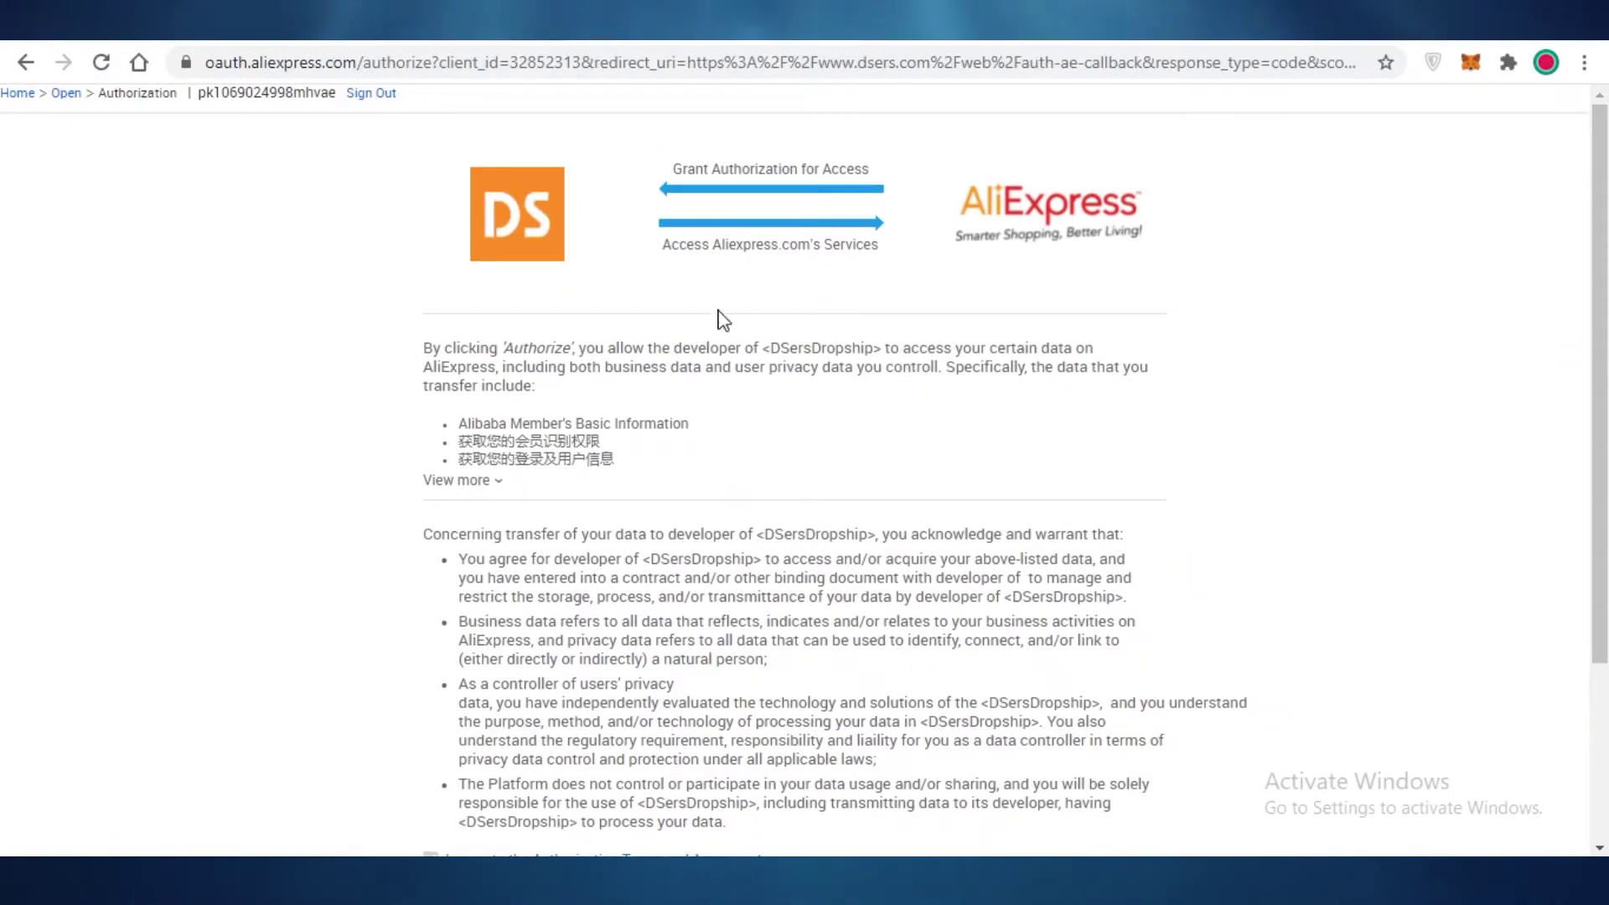
Review the AliExpress access authorization for DSers and read its Authorization Terms and Agreement.
{"action": "scroll", "coordinate": [449, 223], "scroll_direction": "down", "scroll_amount": 3}
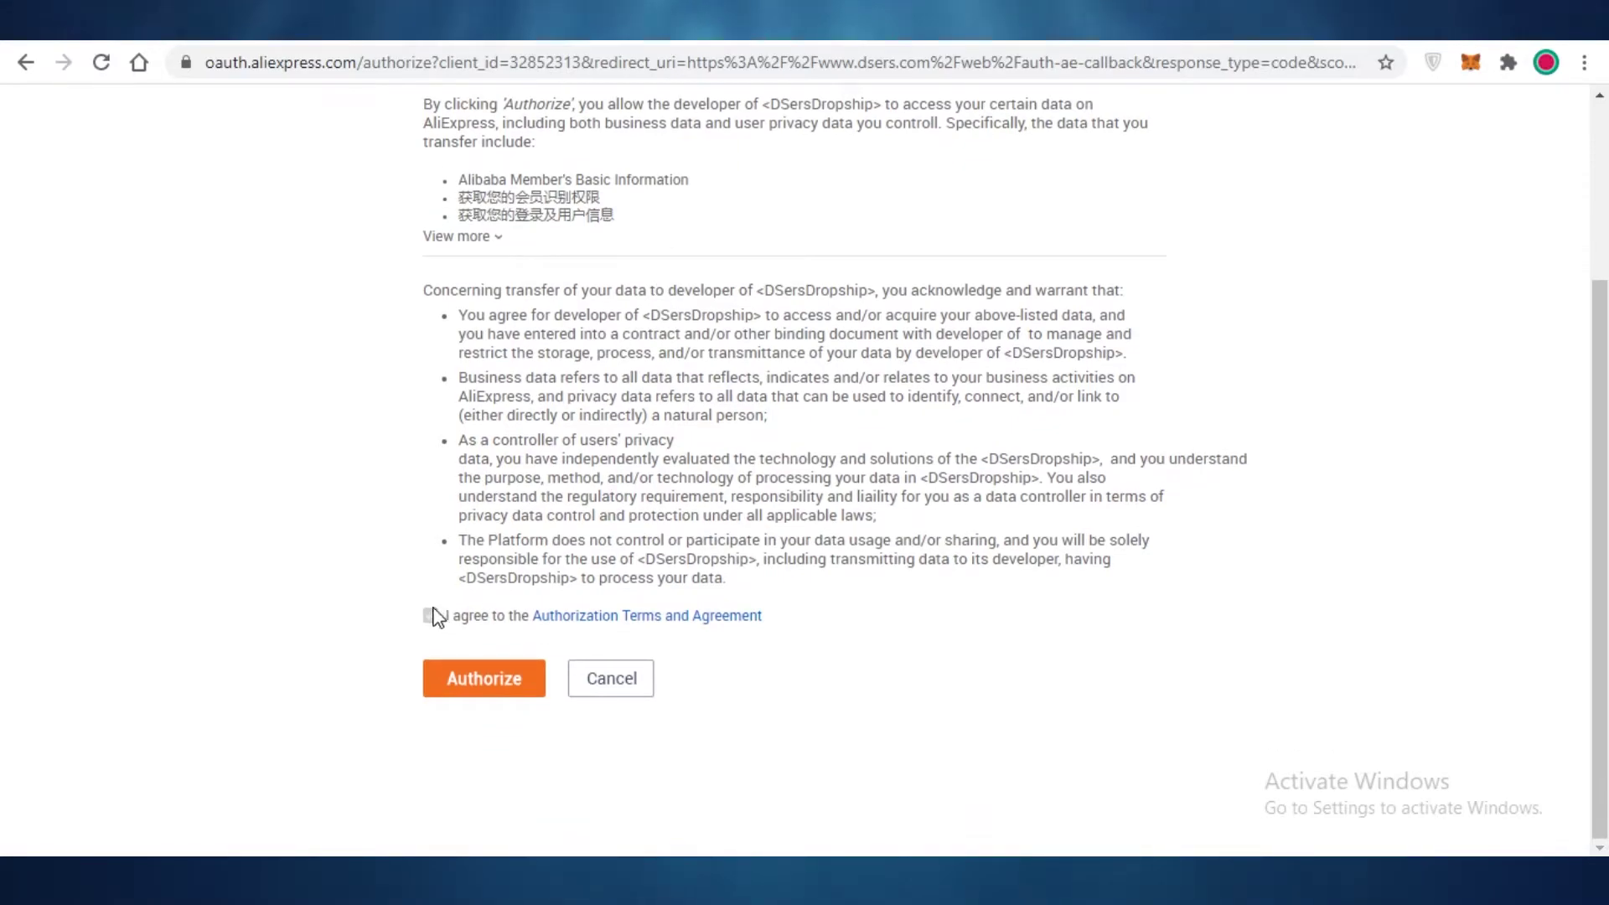
{"action": "scroll", "coordinate": [908, 323], "scroll_direction": "up", "scroll_amount": 3}
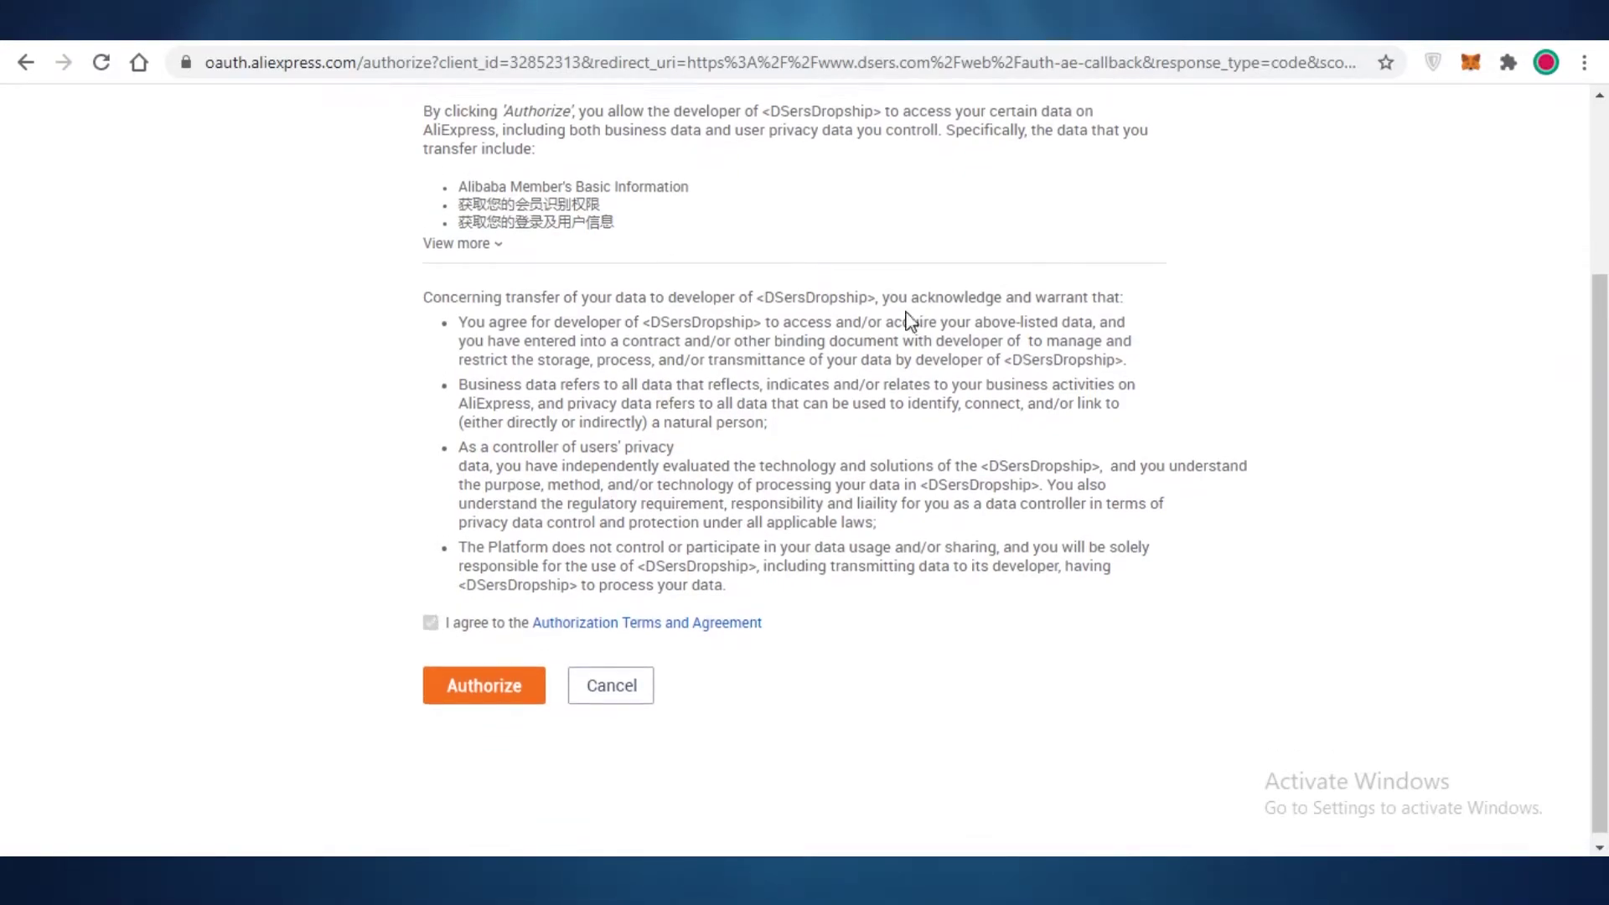
{"action": "scroll", "coordinate": [727, 226], "scroll_direction": "down", "scroll_amount": 3}
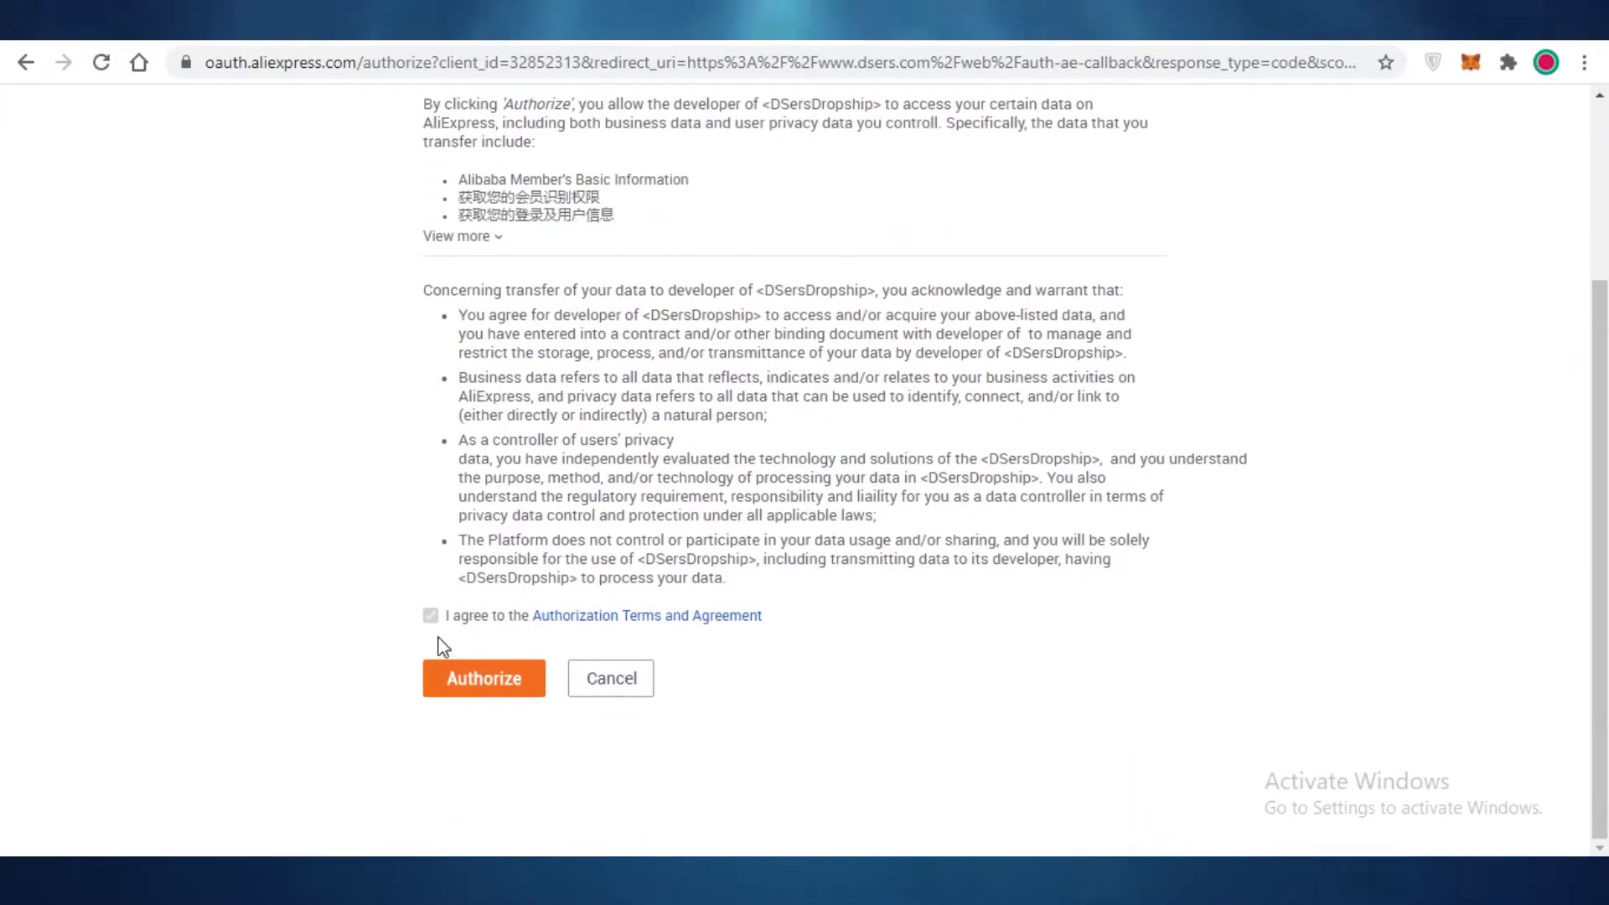
{"action": "left_click", "coordinate": [627, 628]}
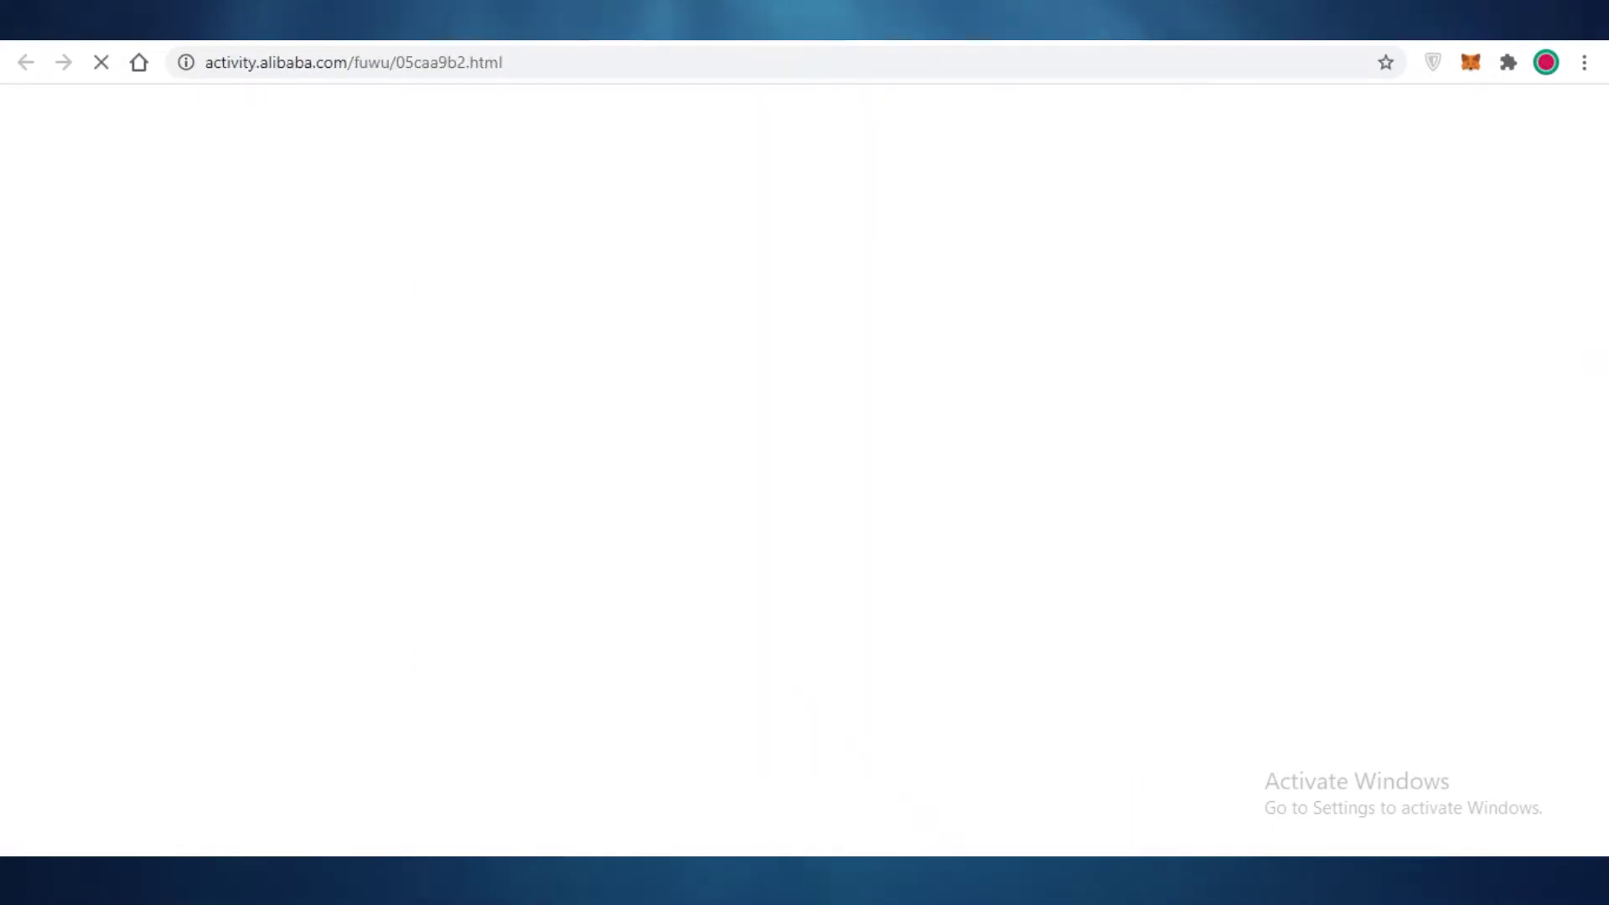
{"action": "key", "text": "ctrl+w"}
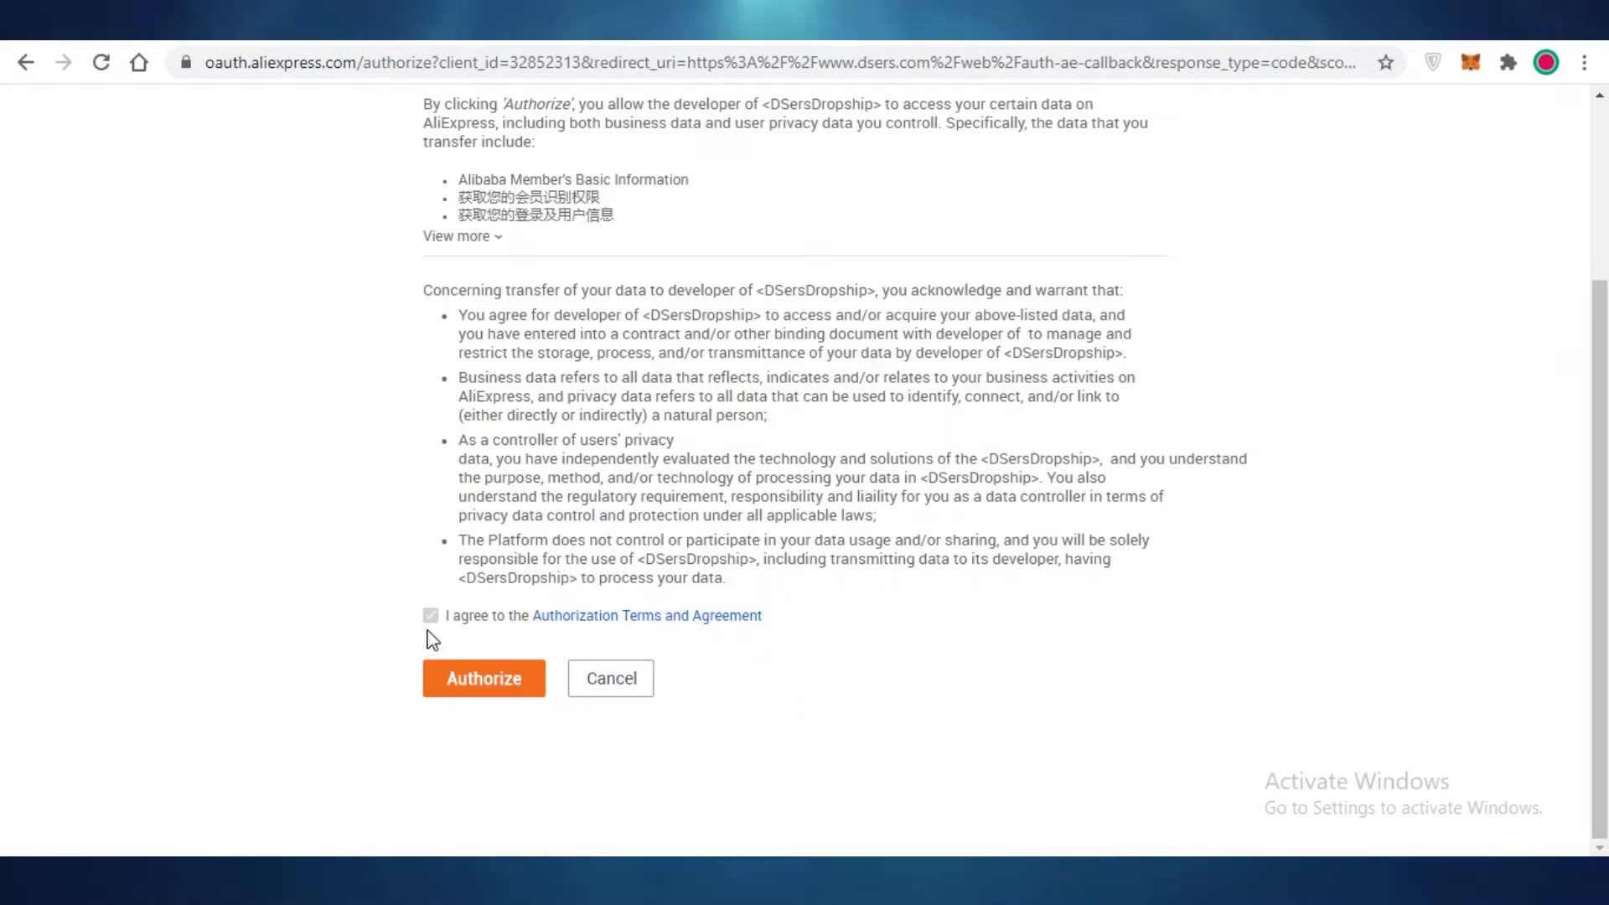
{"action": "scroll", "coordinate": [970, 287], "scroll_direction": "up", "scroll_amount": 2}
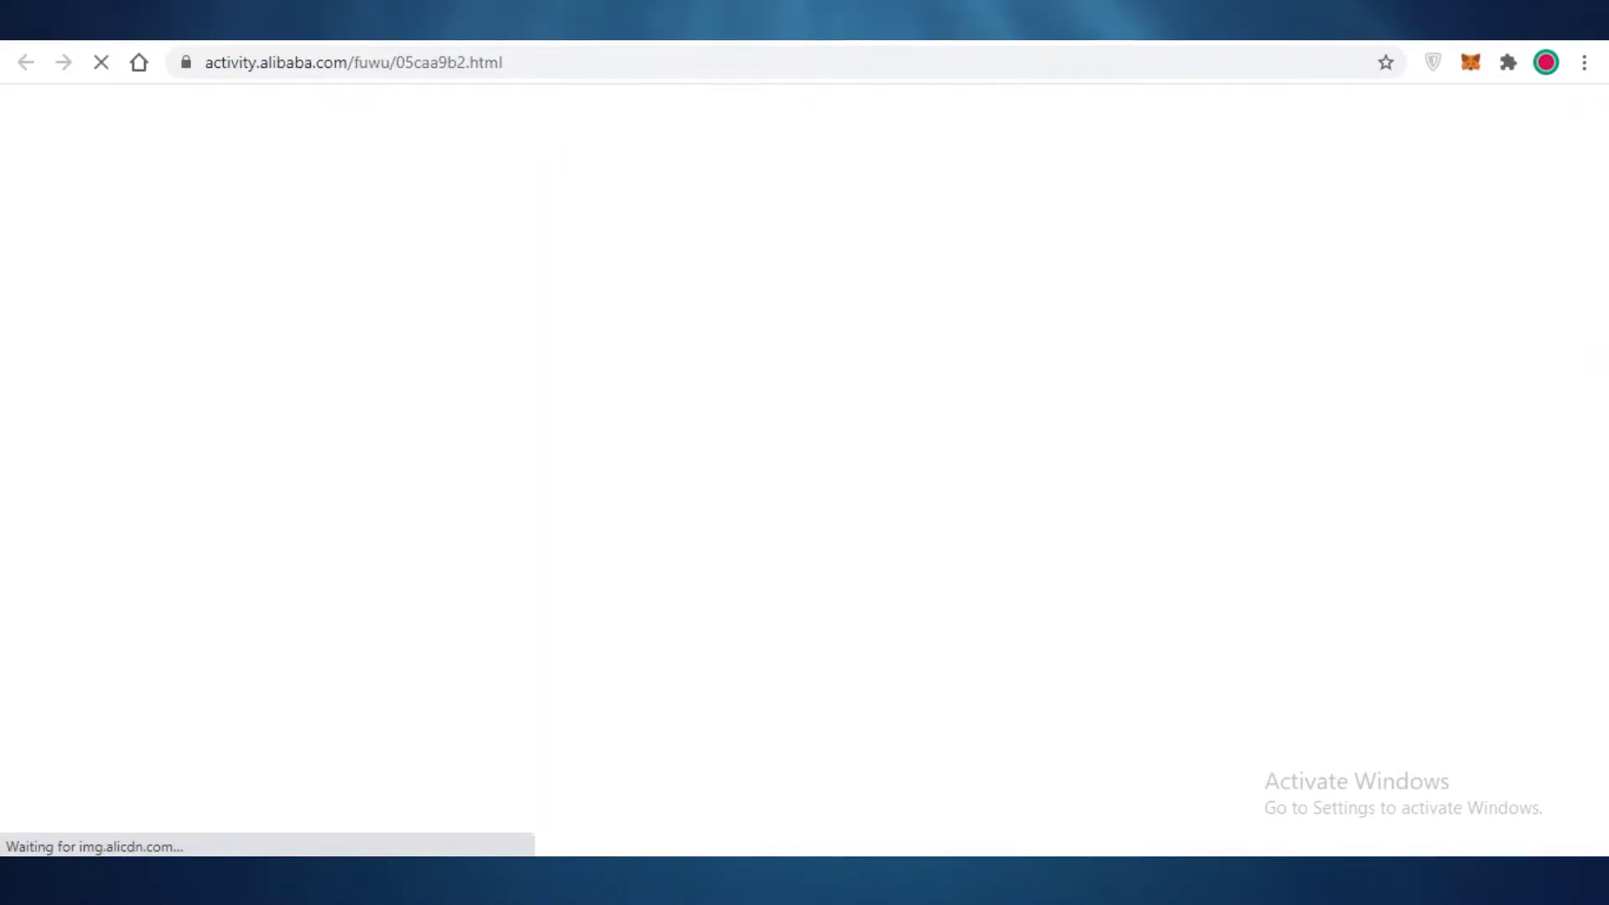
{"action": "scroll", "coordinate": [1218, 178], "scroll_direction": "down", "scroll_amount": 10}
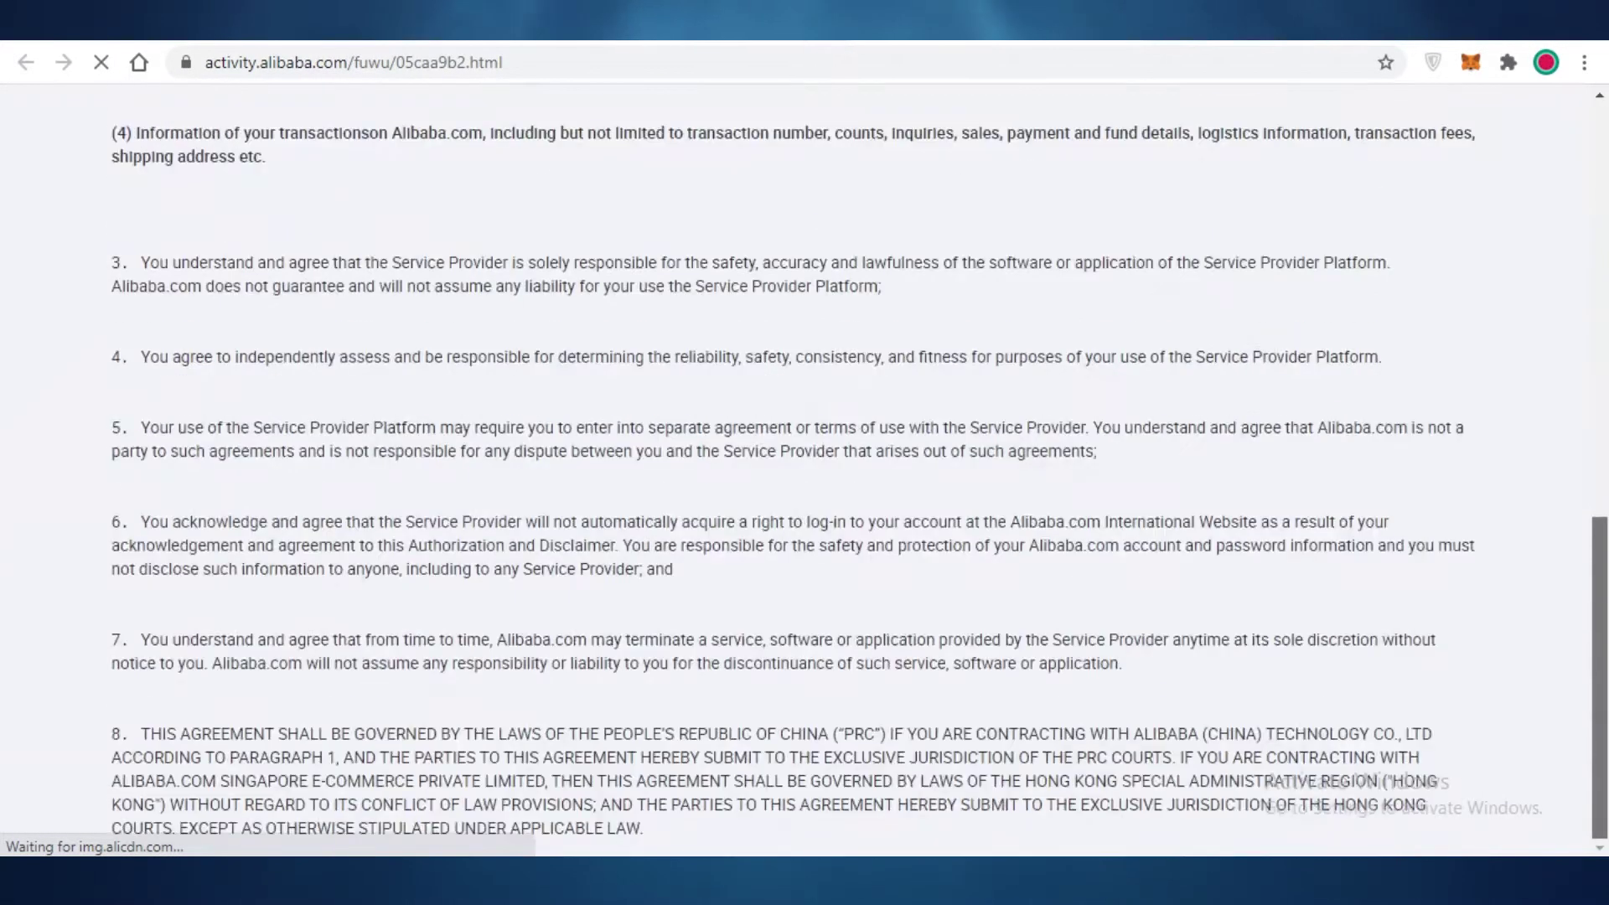
Read the remaining clauses of the Authorization and Disclaimer and recheck the AliExpress access request for DSers.
{"action": "scroll", "coordinate": [1467, 536], "scroll_direction": "up", "scroll_amount": 3}
{"action": "scroll", "coordinate": [1313, 496], "scroll_direction": "down", "scroll_amount": 3}
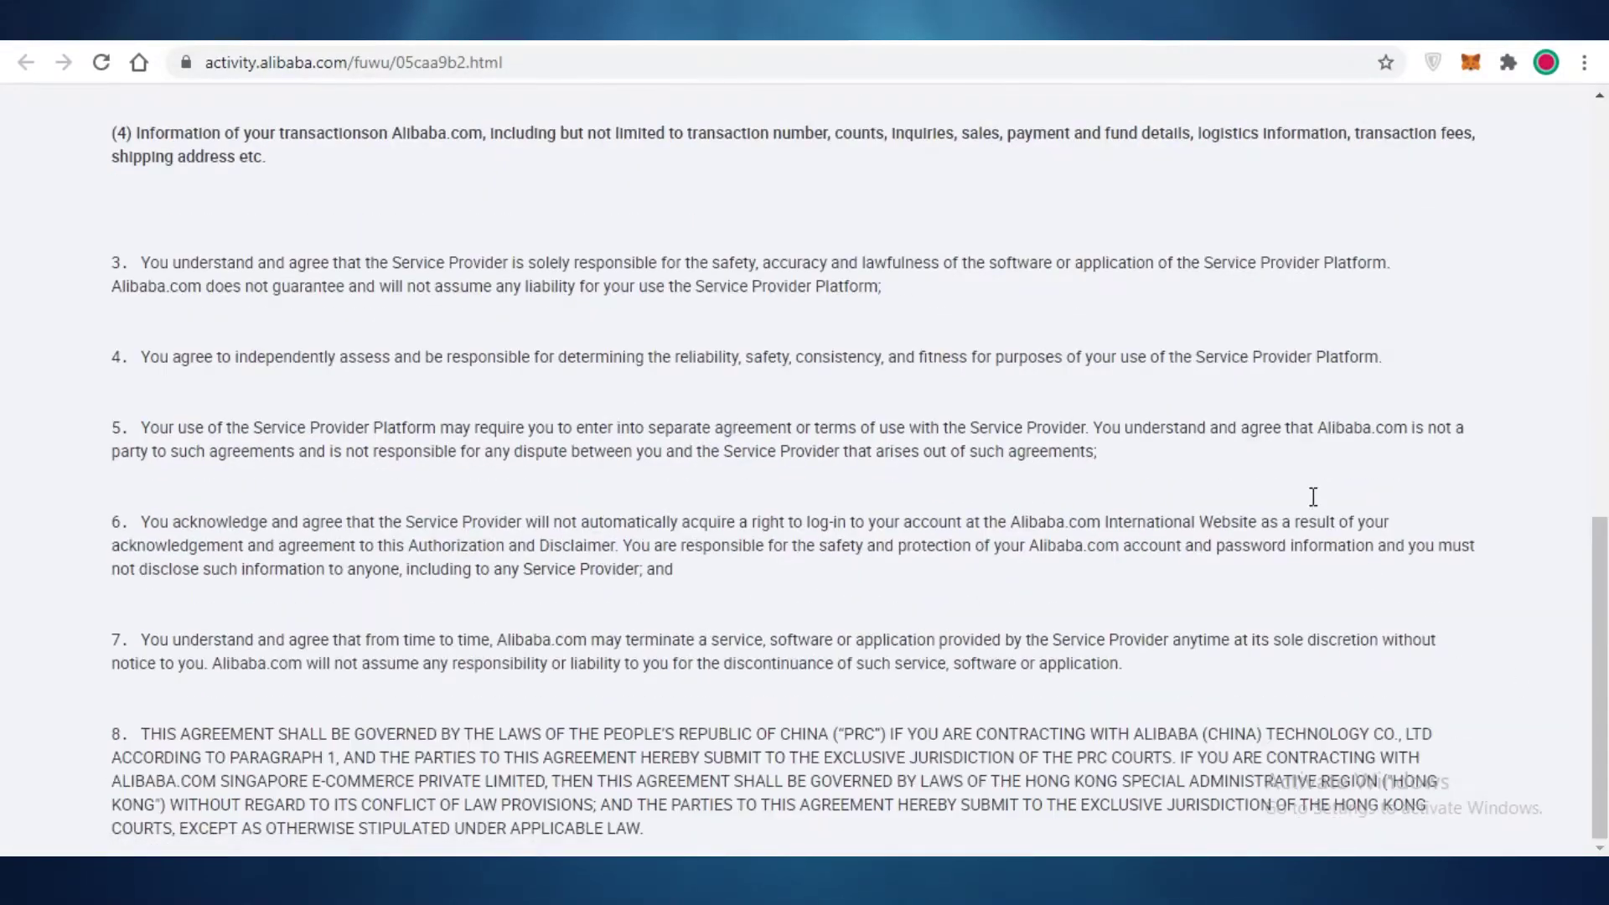
{"action": "left_click_drag", "start_coordinate": [1598, 670], "coordinate": [1598, 210]}
{"action": "left_click", "coordinate": [486, 20]}
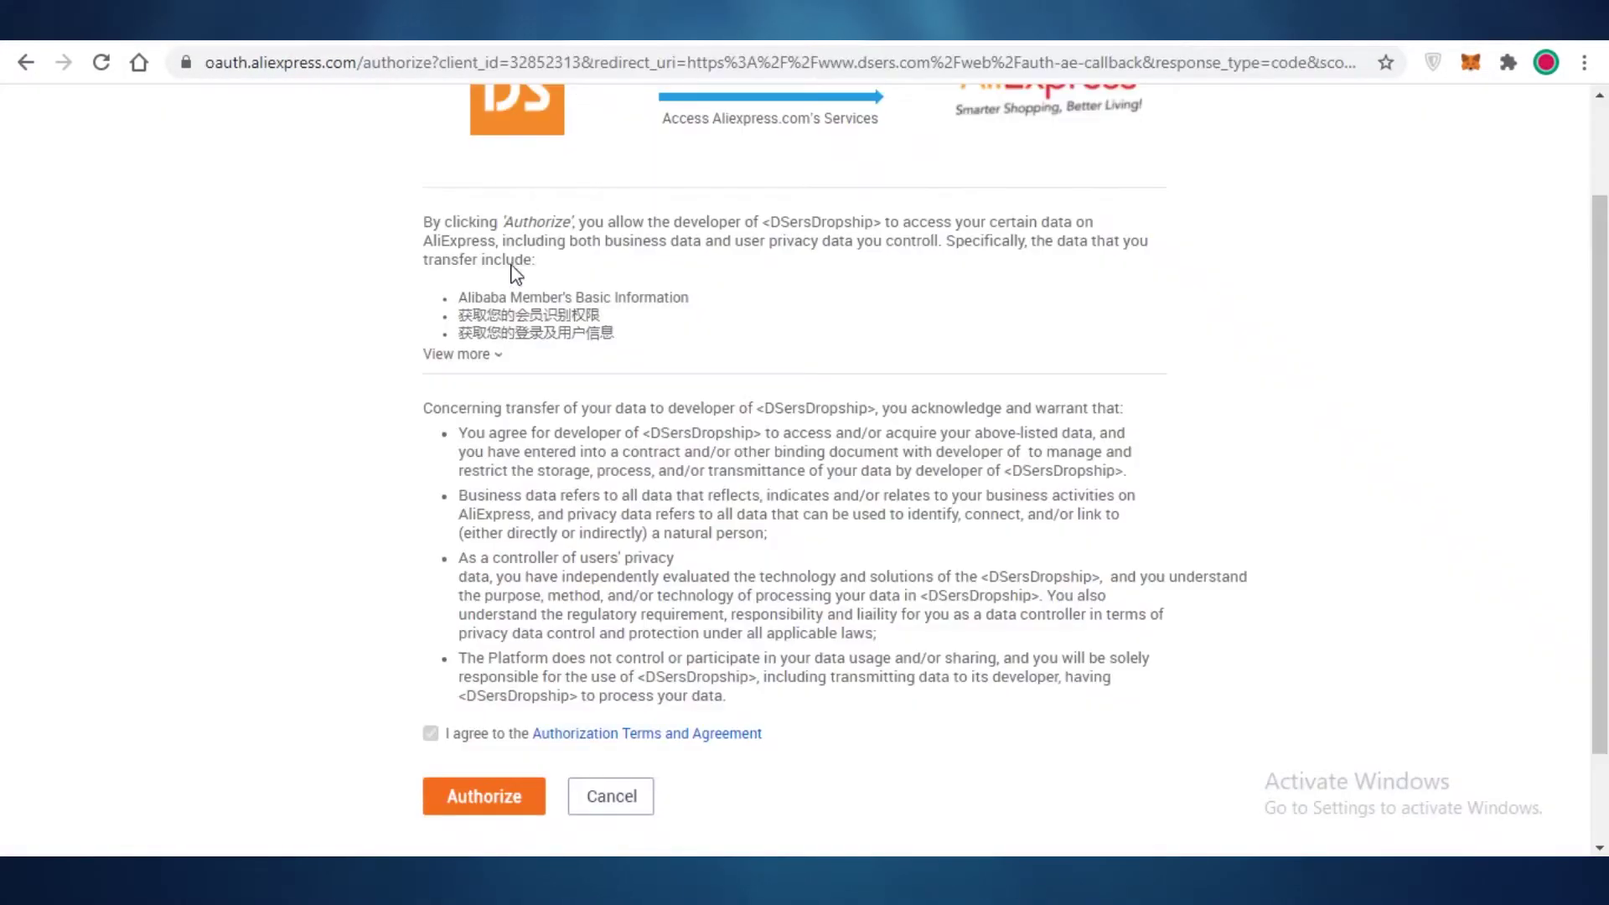
{"action": "scroll", "coordinate": [446, 736], "scroll_direction": "up", "scroll_amount": 3}
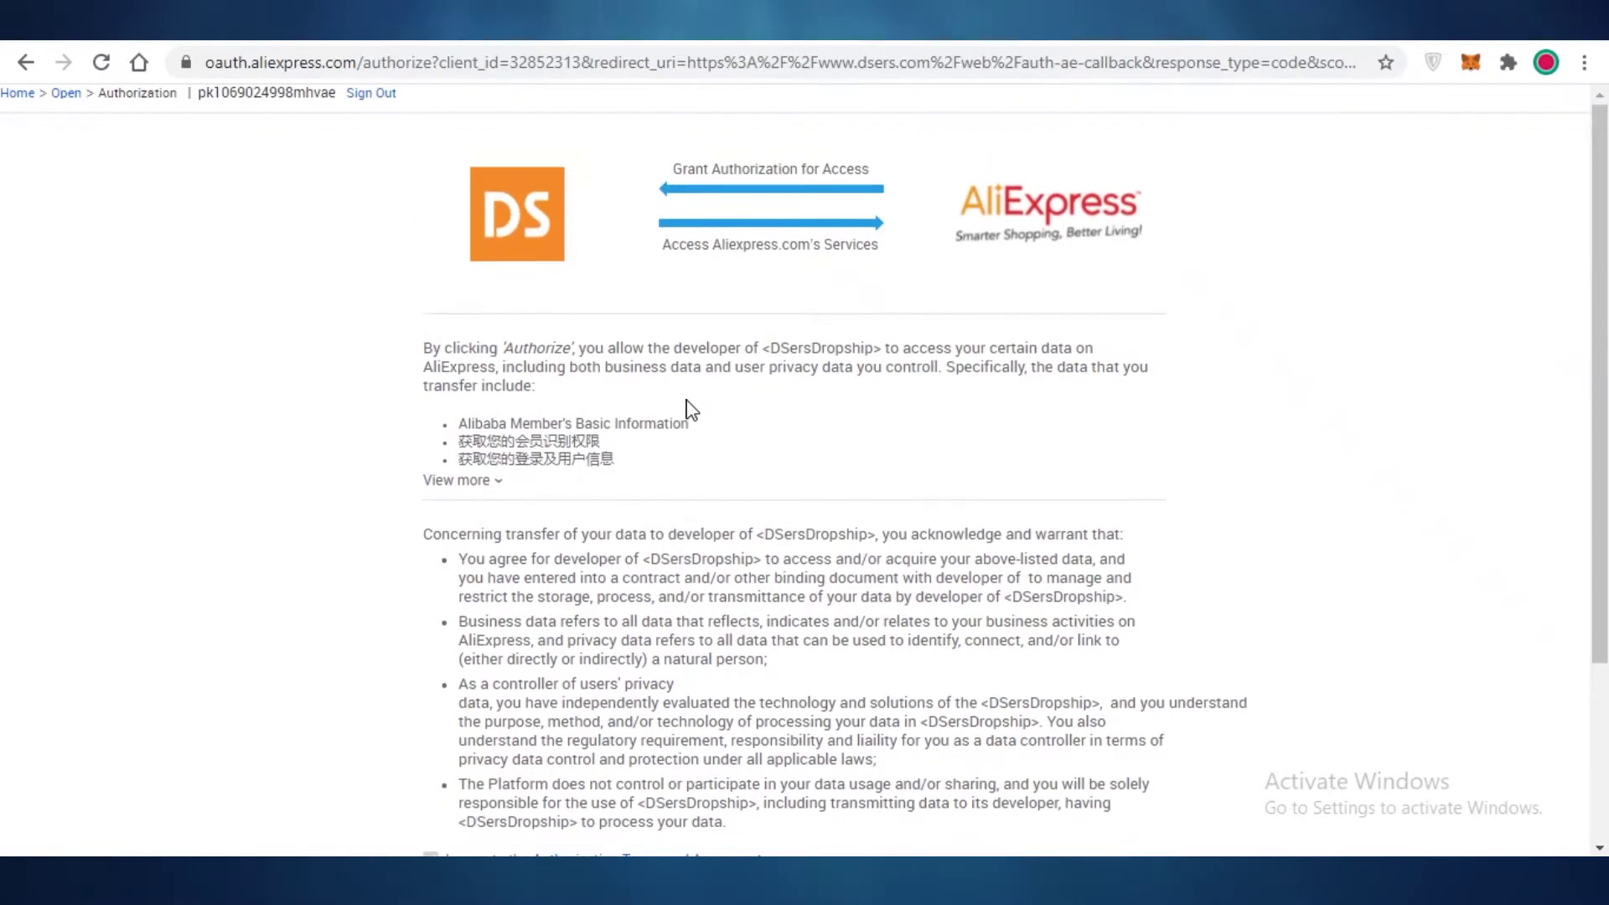
{"action": "scroll", "coordinate": [434, 625], "scroll_direction": "down", "scroll_amount": 5}
Skim the Authorization and Disclaimer once more, close it and authorize DSers to access the AliExpress account.
{"action": "left_click", "coordinate": [1074, 39]}
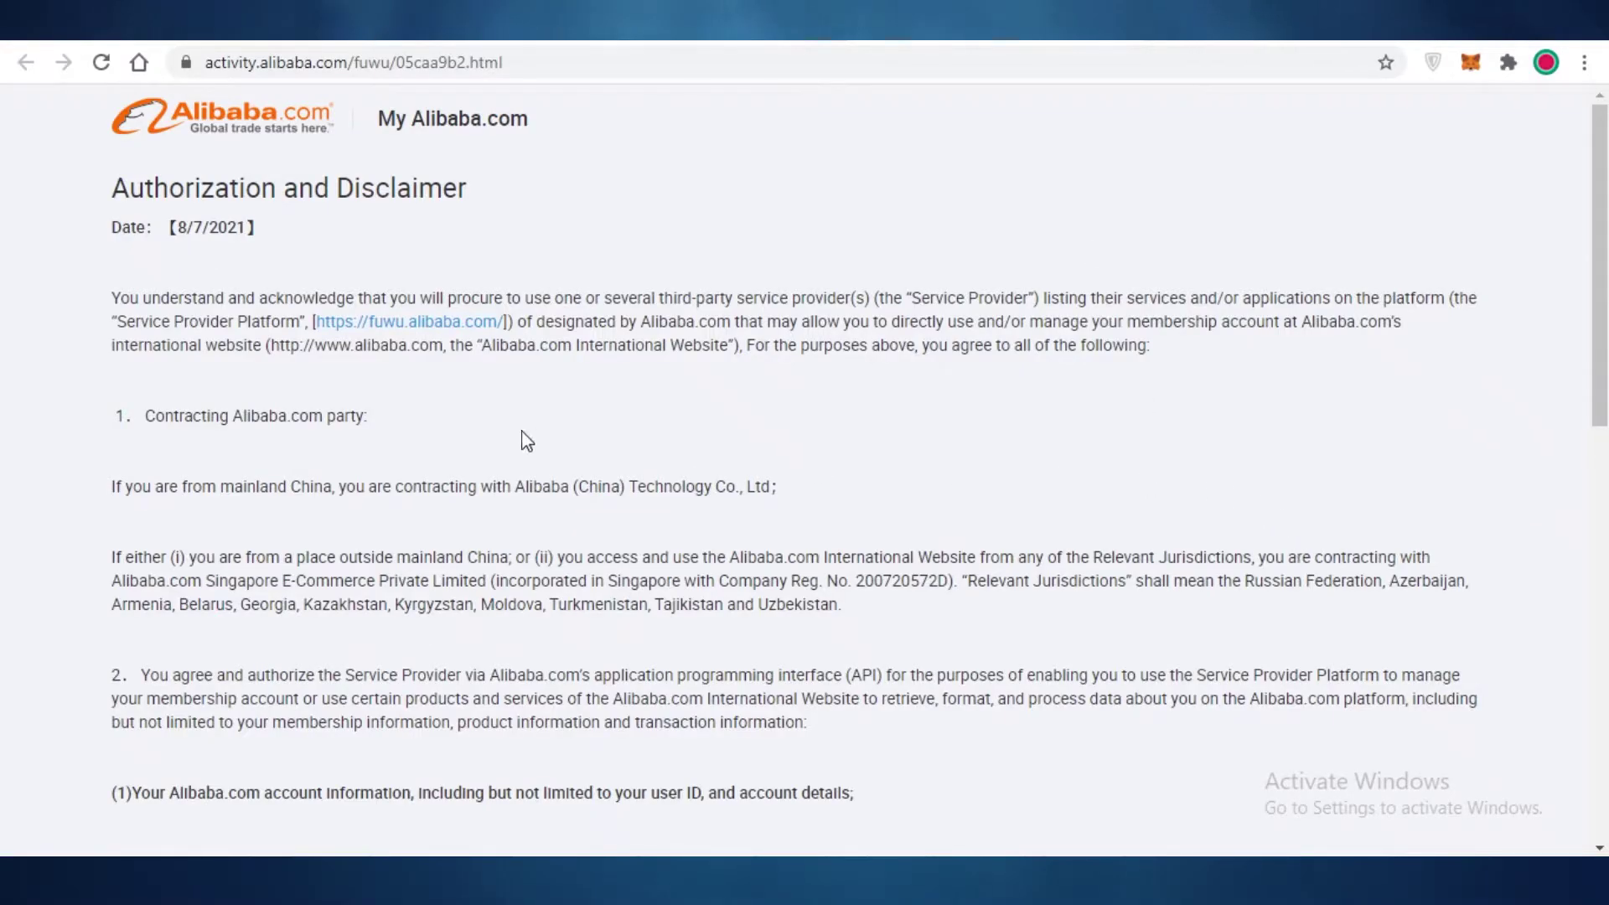
{"action": "scroll", "coordinate": [693, 388], "scroll_direction": "down", "scroll_amount": 10}
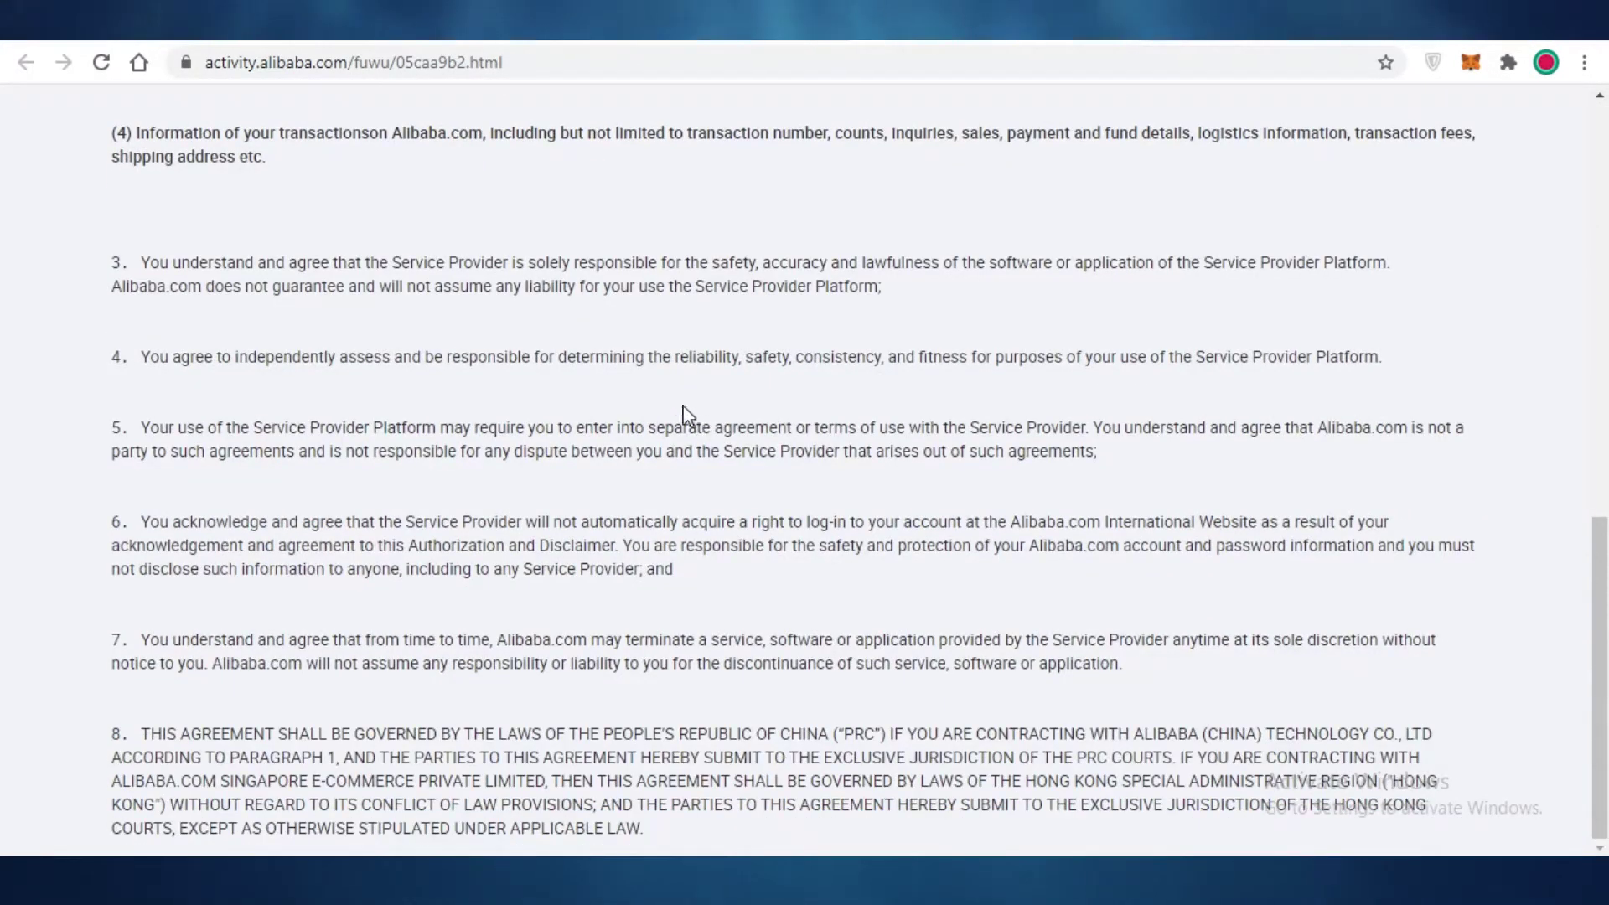
{"action": "scroll", "coordinate": [601, 405], "scroll_direction": "up", "scroll_amount": 7}
{"action": "key", "text": "ctrl+w"}
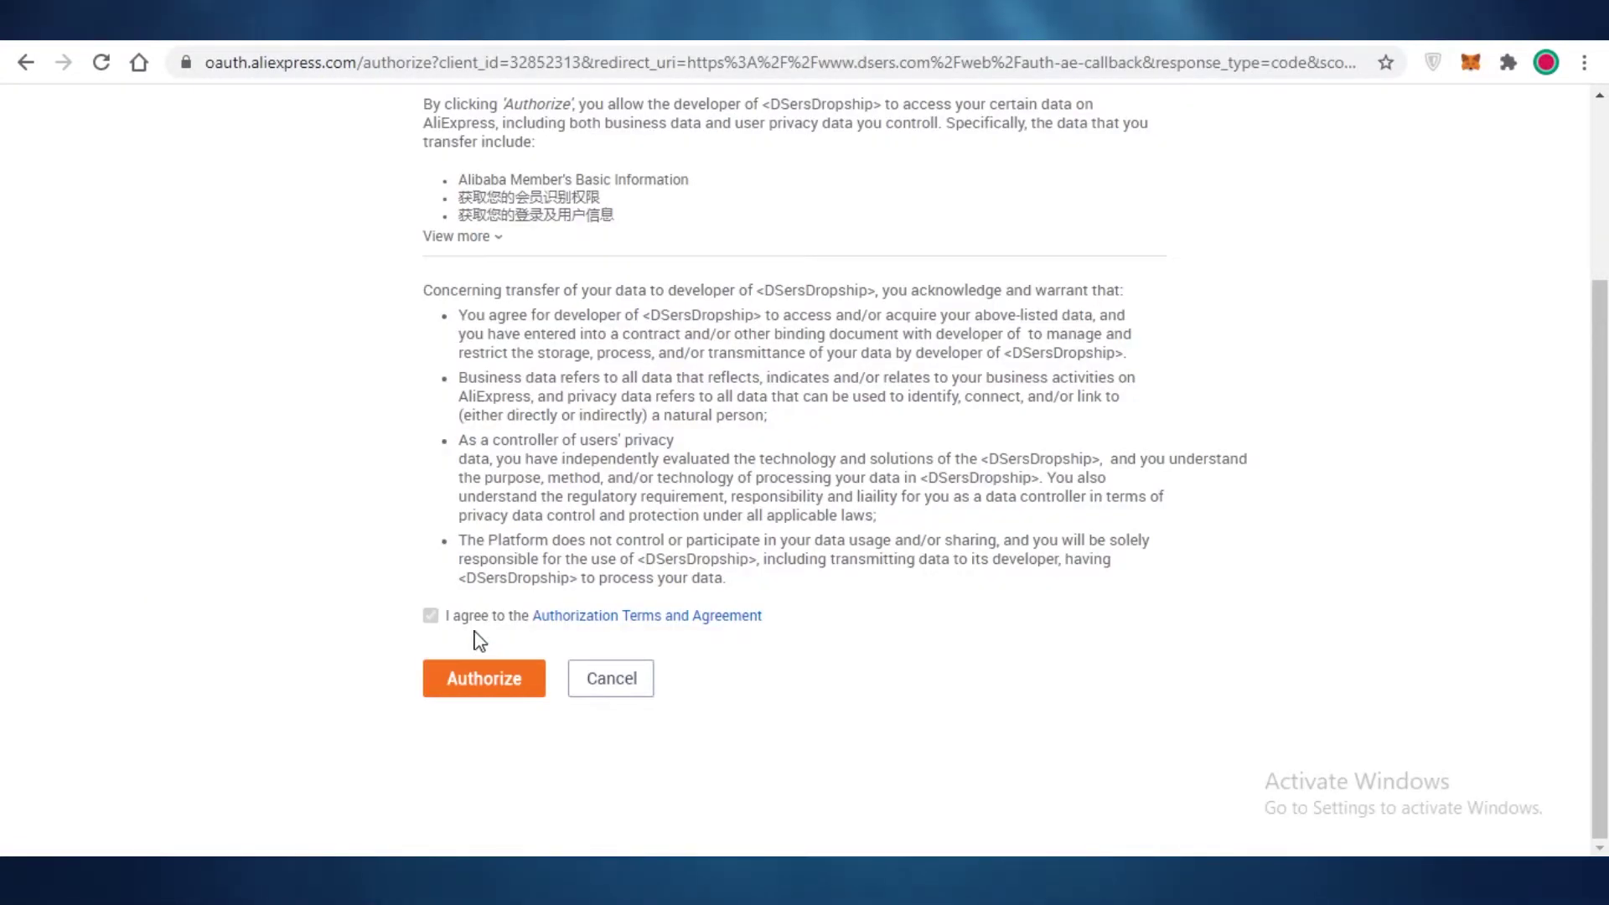
{"action": "left_click", "coordinate": [465, 704]}
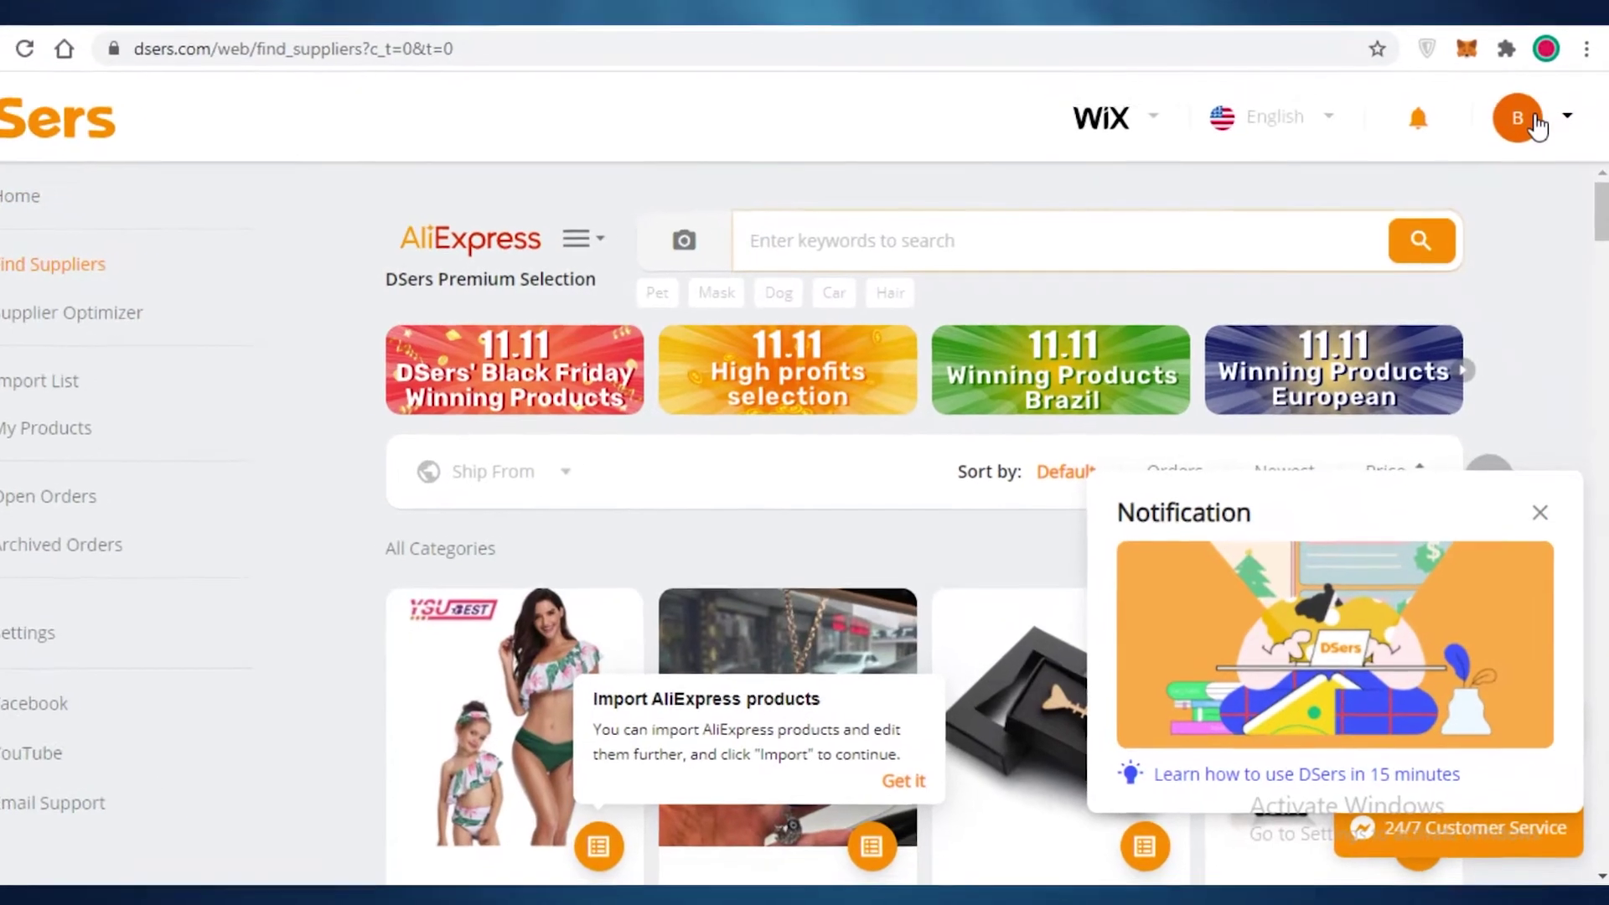
Check the options offered for the DSers account and look over the guides on the Home page.
{"action": "left_click", "coordinate": [1538, 124]}
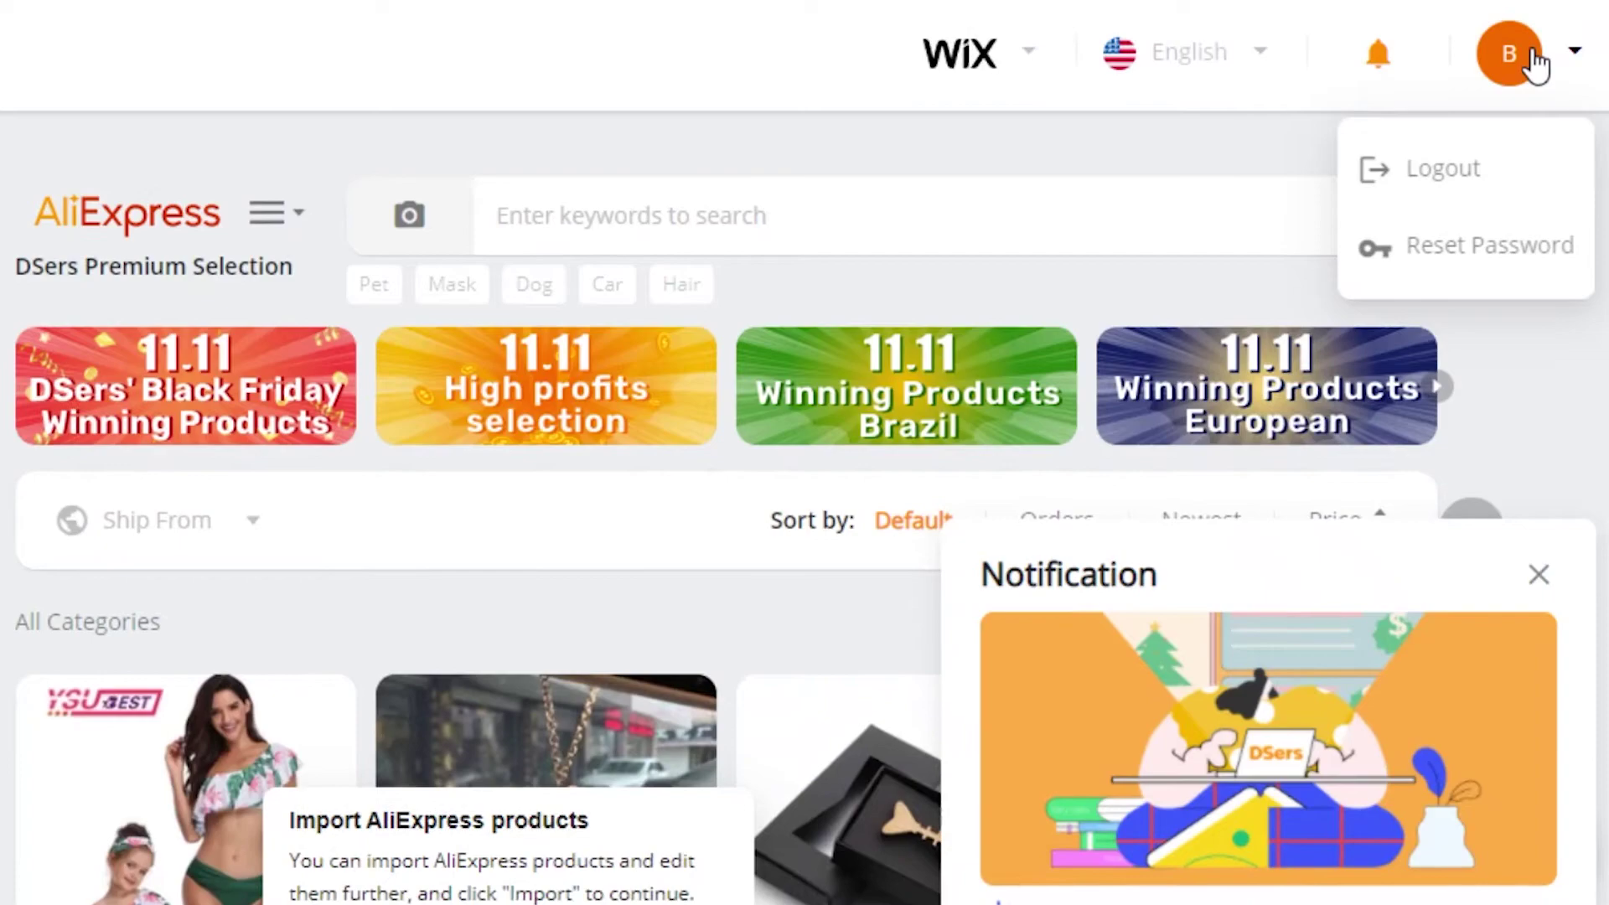
{"action": "left_click", "coordinate": [1535, 64]}
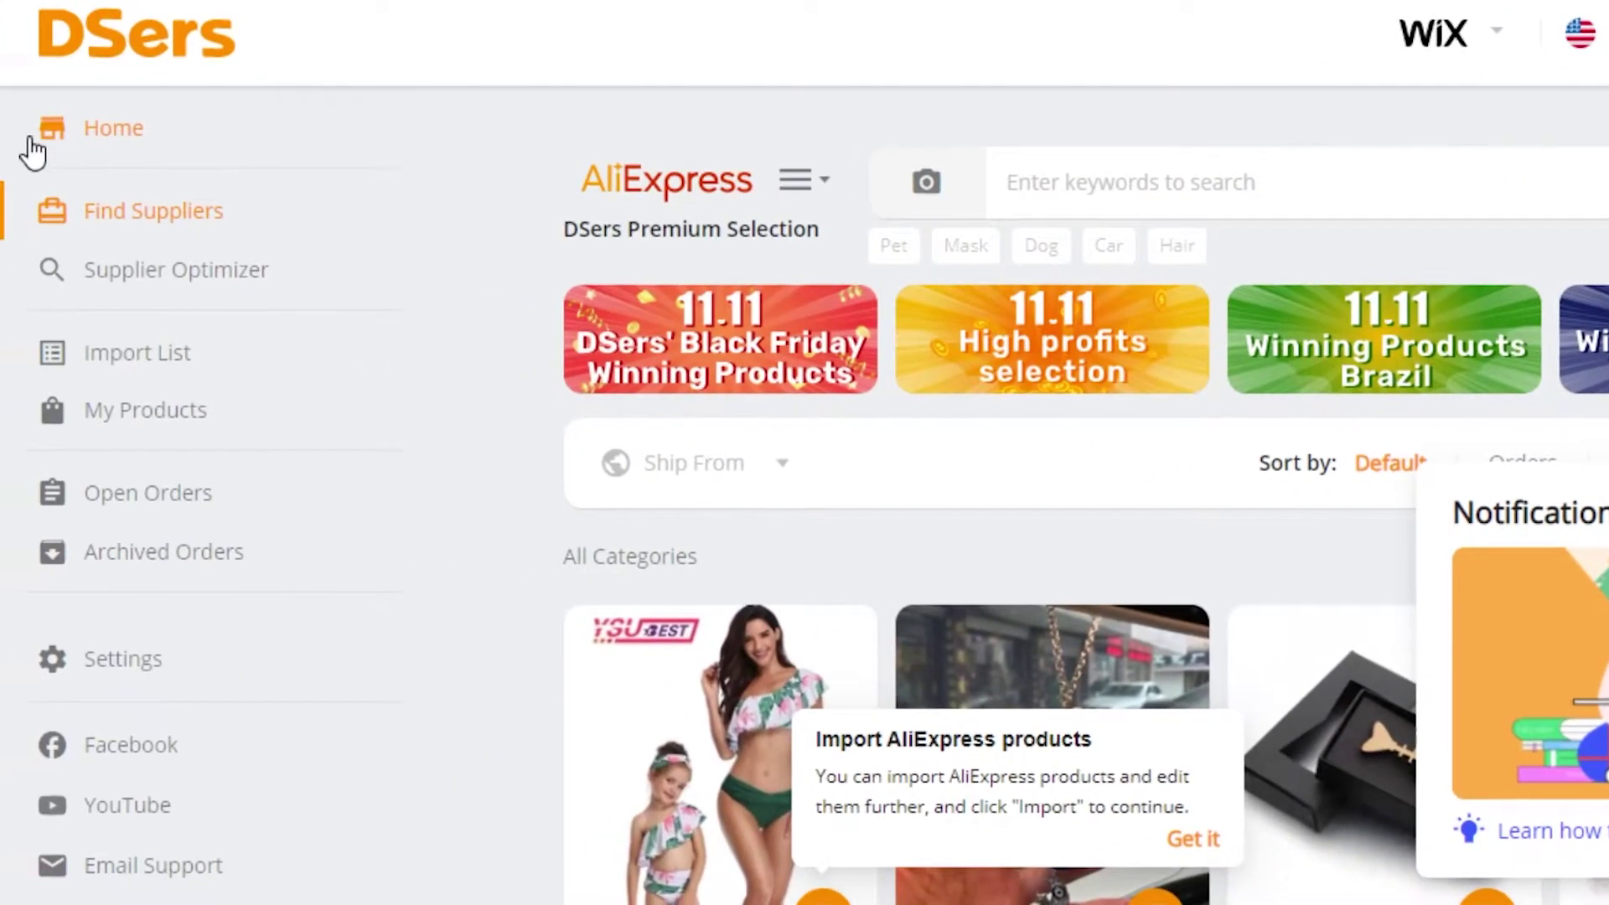
{"action": "left_click", "coordinate": [34, 149]}
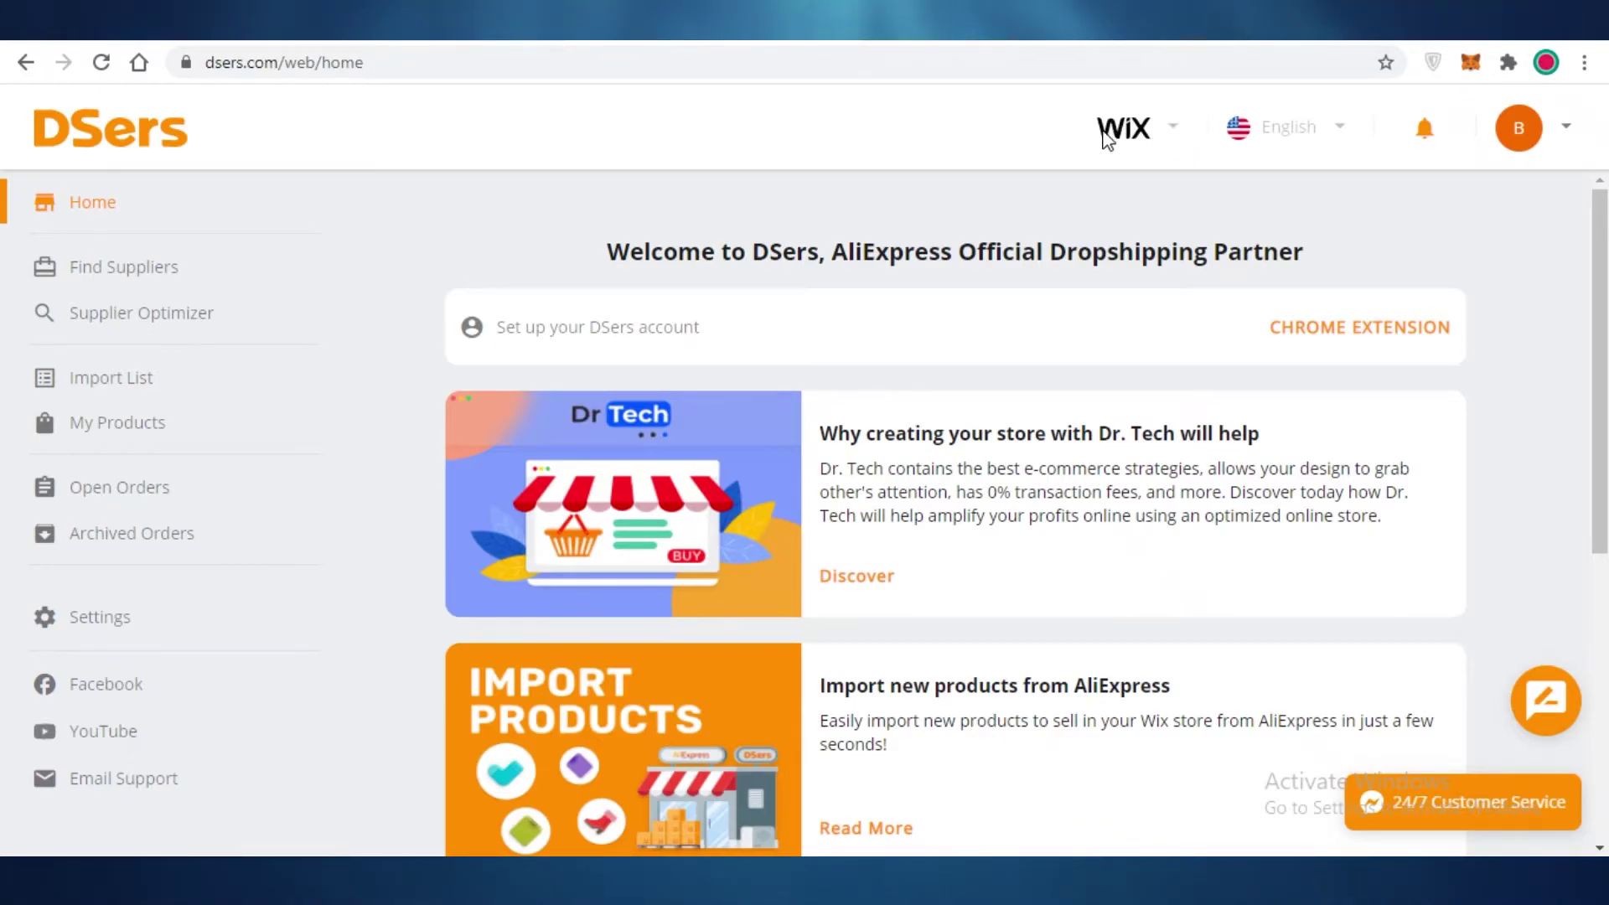
{"action": "scroll", "coordinate": [1173, 209], "scroll_direction": "down", "scroll_amount": 6}
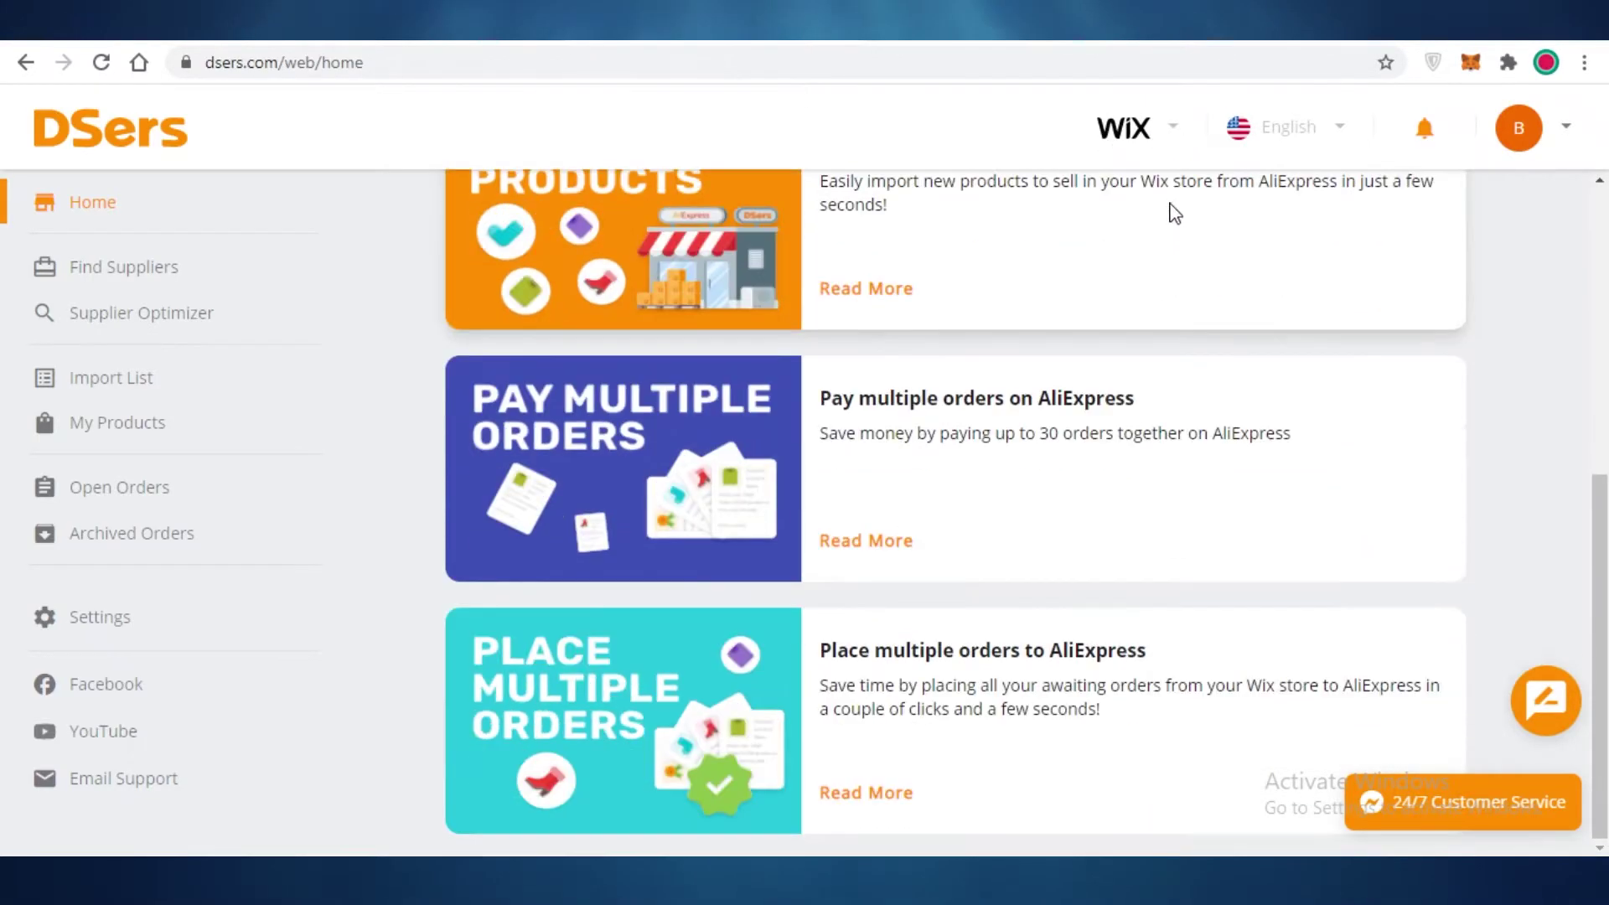
{"action": "scroll", "coordinate": [1185, 170], "scroll_direction": "up", "scroll_amount": 6}
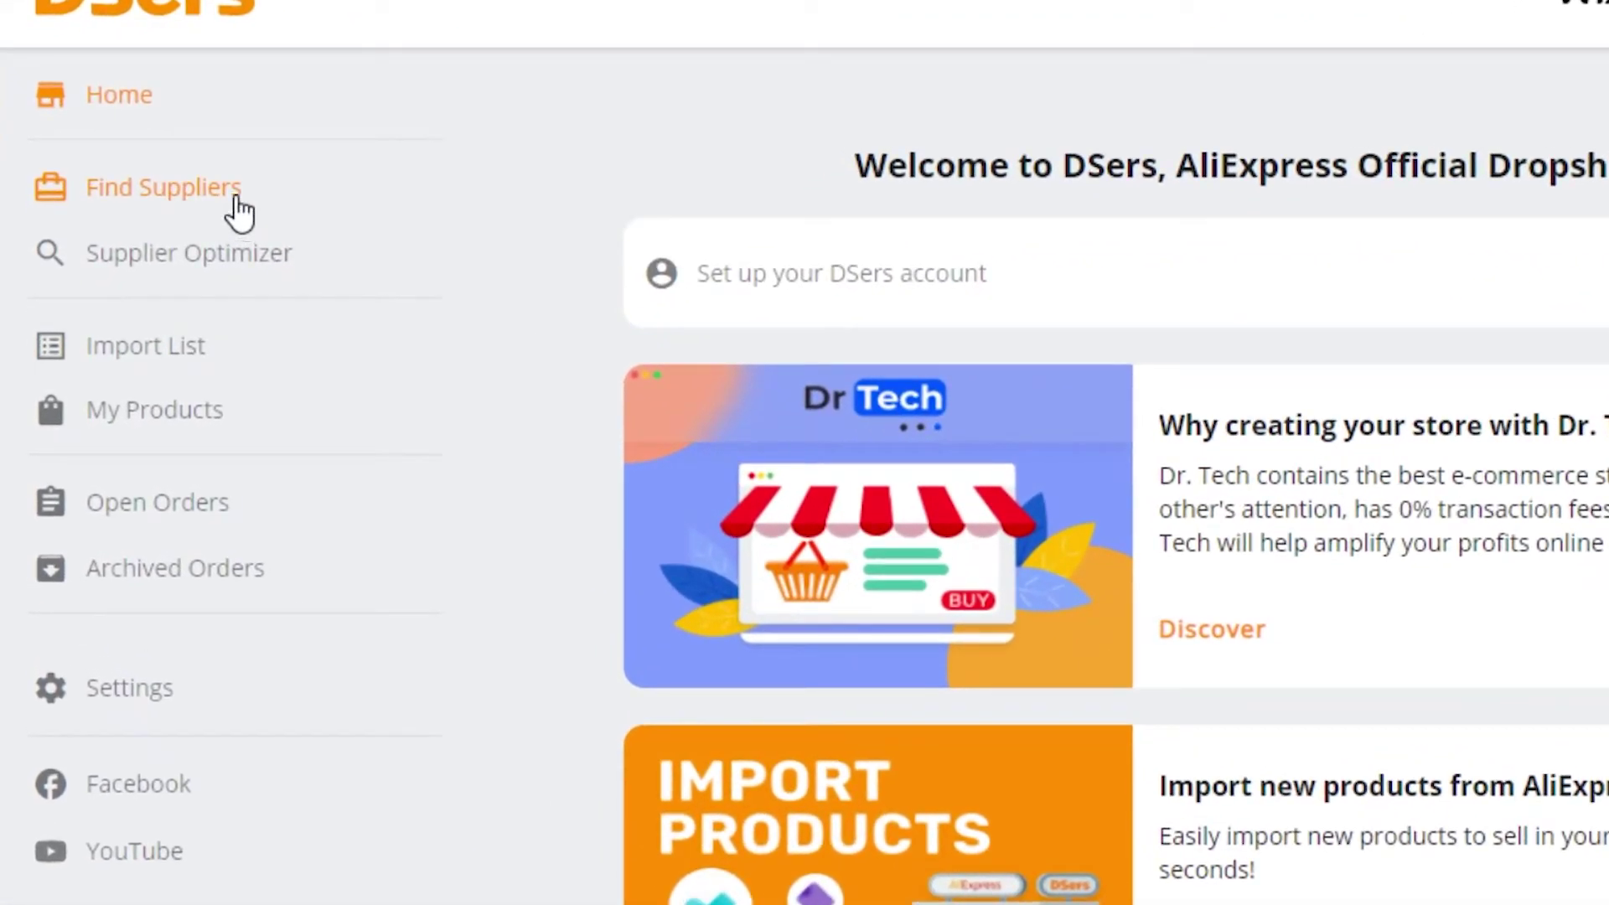
Open Find Suppliers and dismiss the notification about learning to use DSers.
{"action": "left_click", "coordinate": [217, 191]}
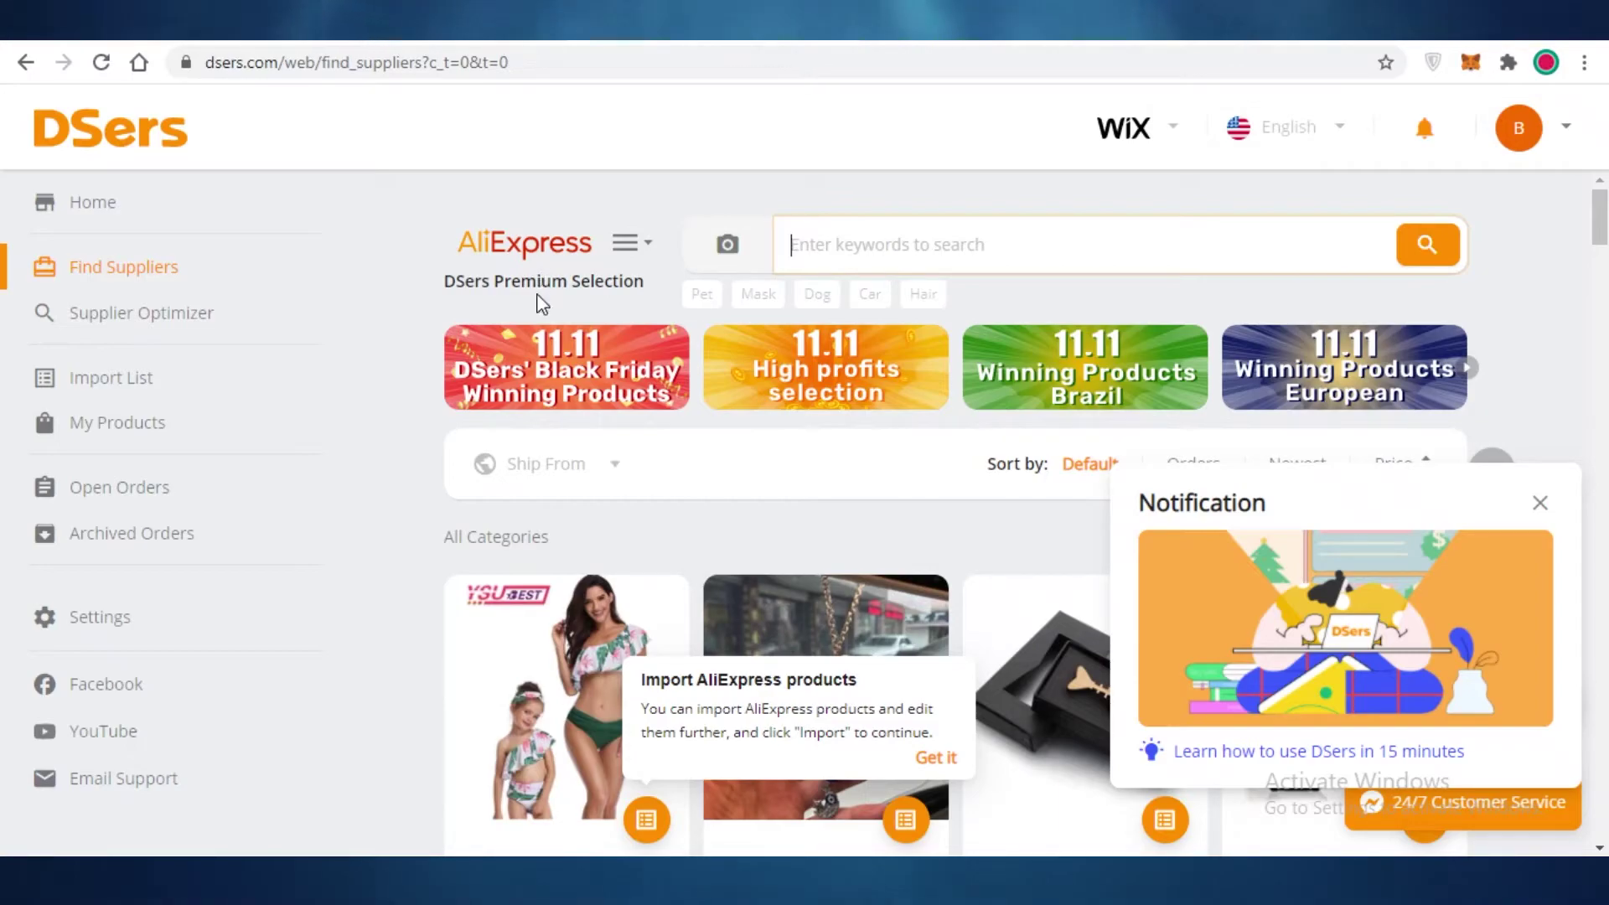
{"action": "scroll", "coordinate": [804, 316], "scroll_direction": "down", "scroll_amount": 5}
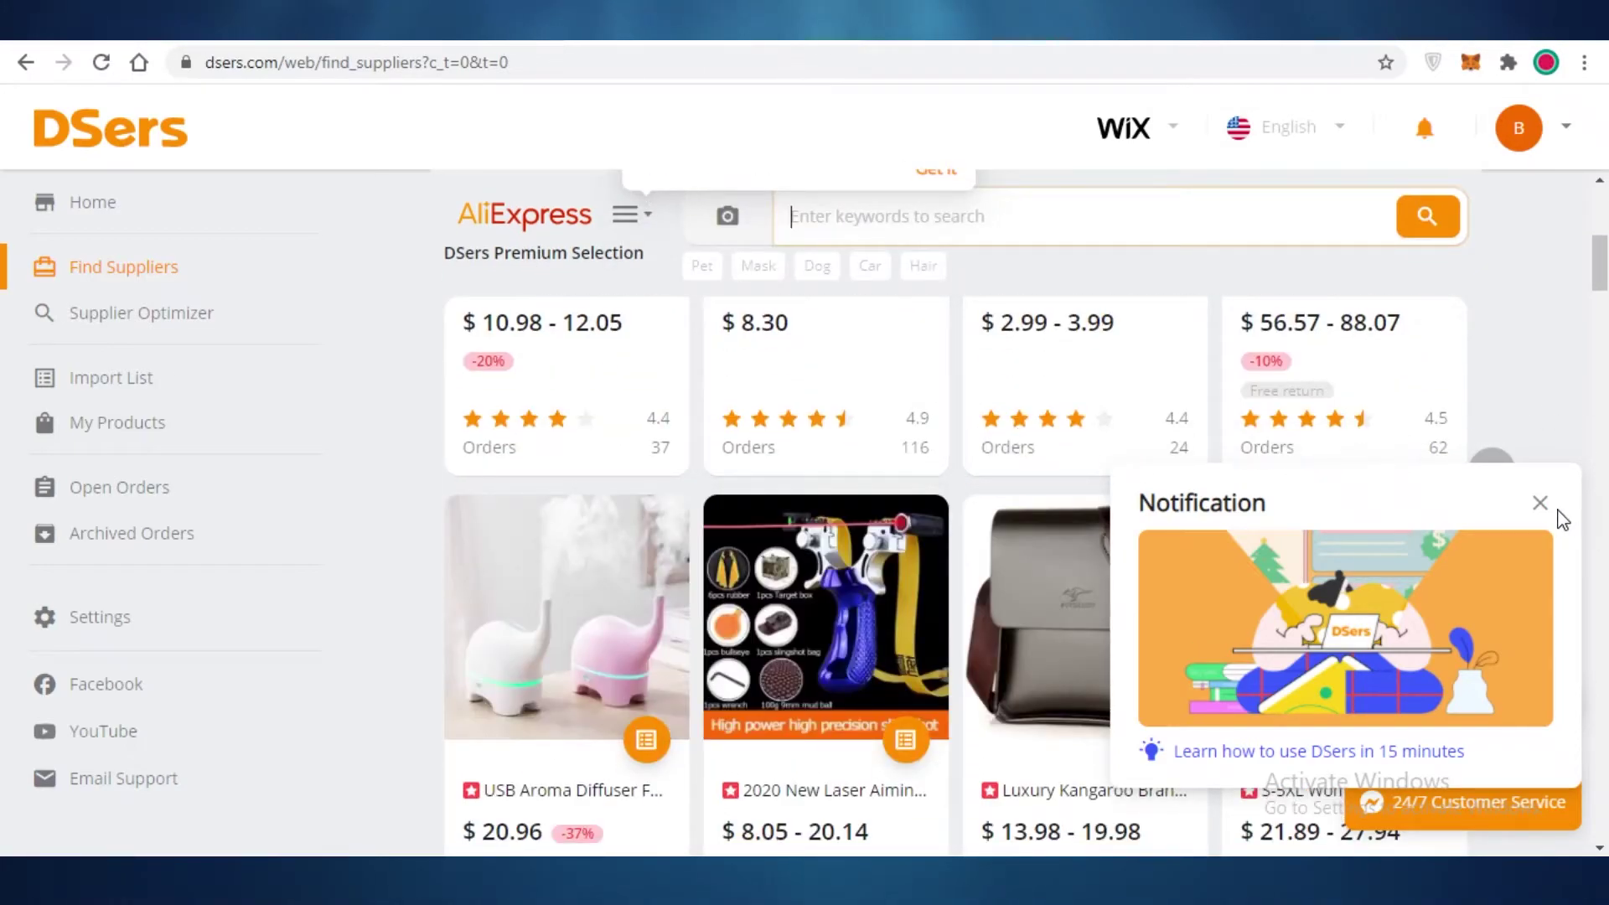
{"action": "left_click", "coordinate": [1540, 502]}
Browse the DSers Premium Selection across all categories, comparing product prices, discounts, ratings and order counts.
{"action": "scroll", "coordinate": [1211, 592], "scroll_direction": "down", "scroll_amount": 9}
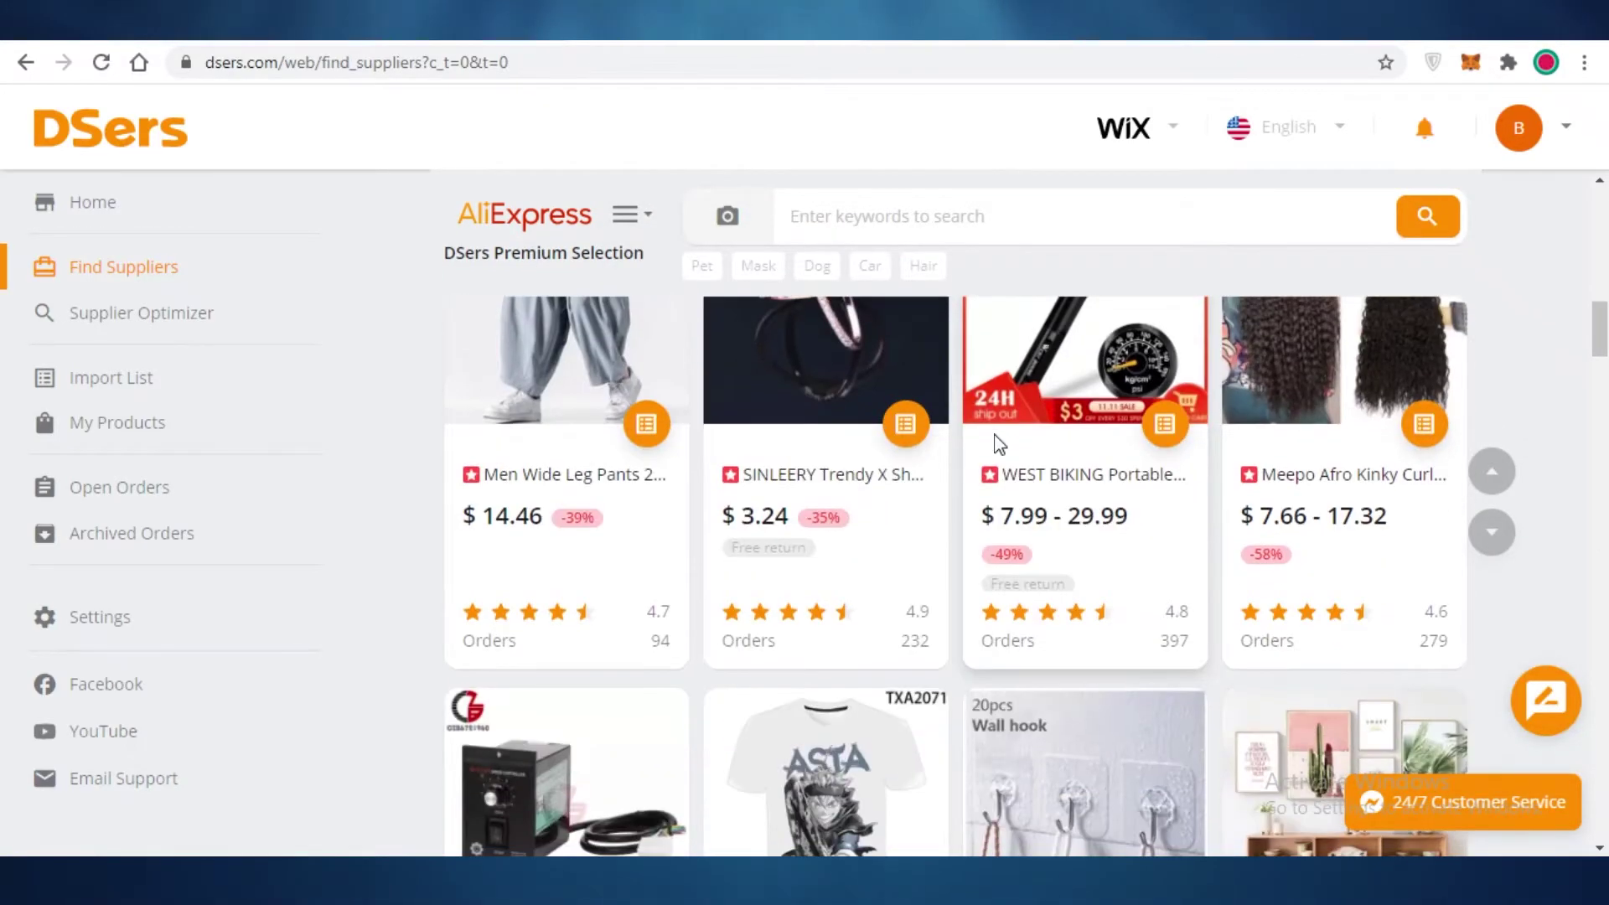
{"action": "scroll", "coordinate": [967, 649], "scroll_direction": "down", "scroll_amount": 4}
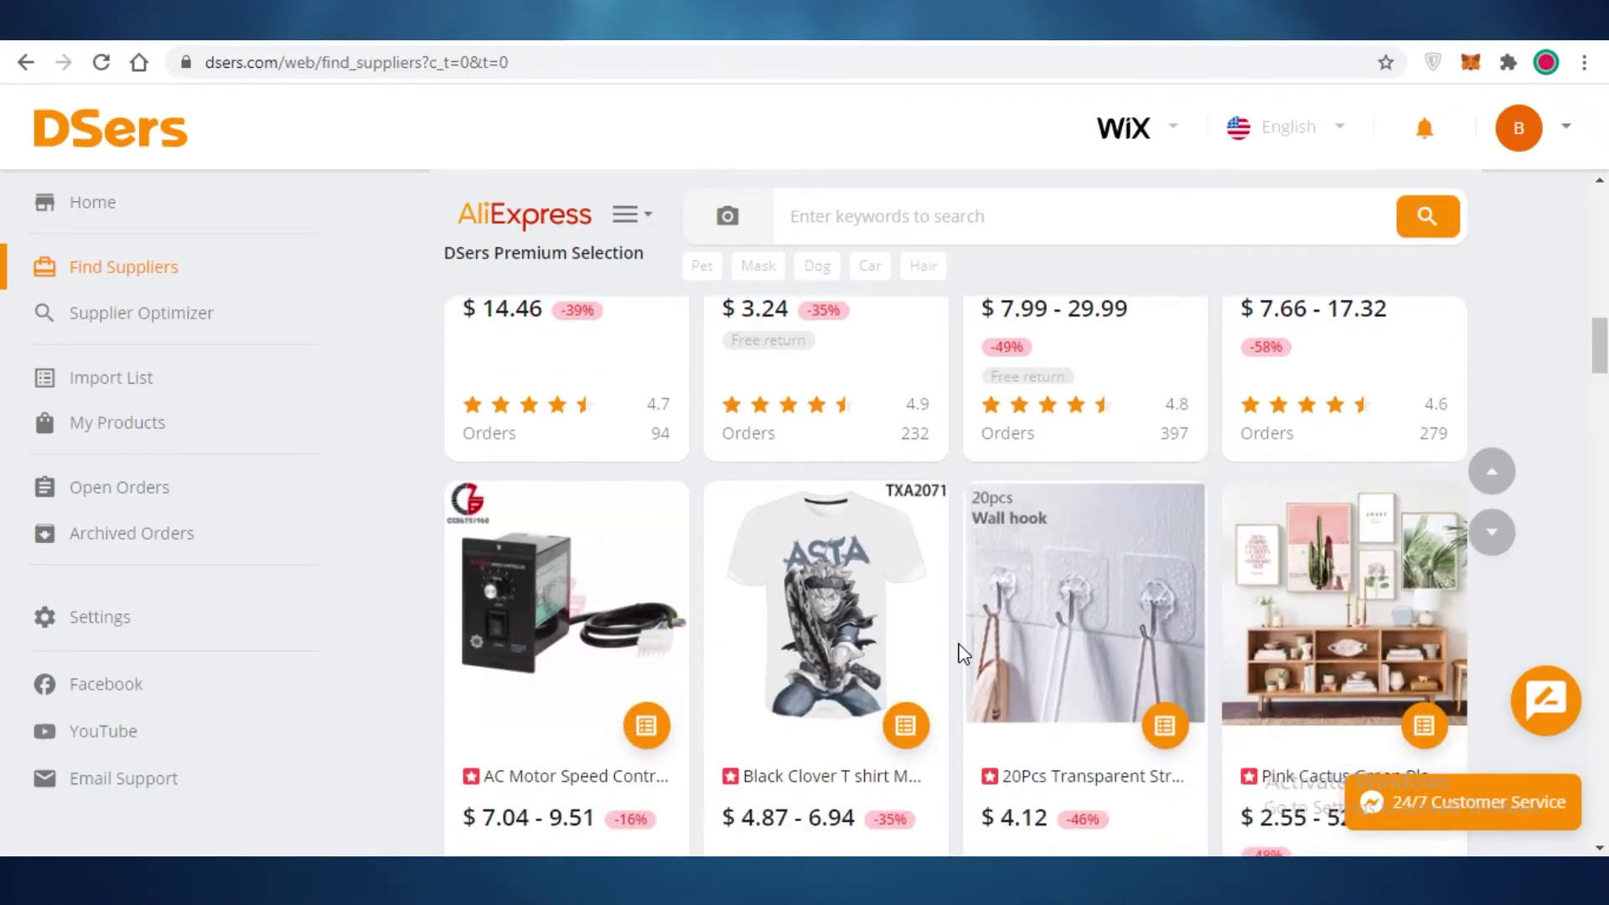
{"action": "scroll", "coordinate": [1008, 471], "scroll_direction": "down", "scroll_amount": 5}
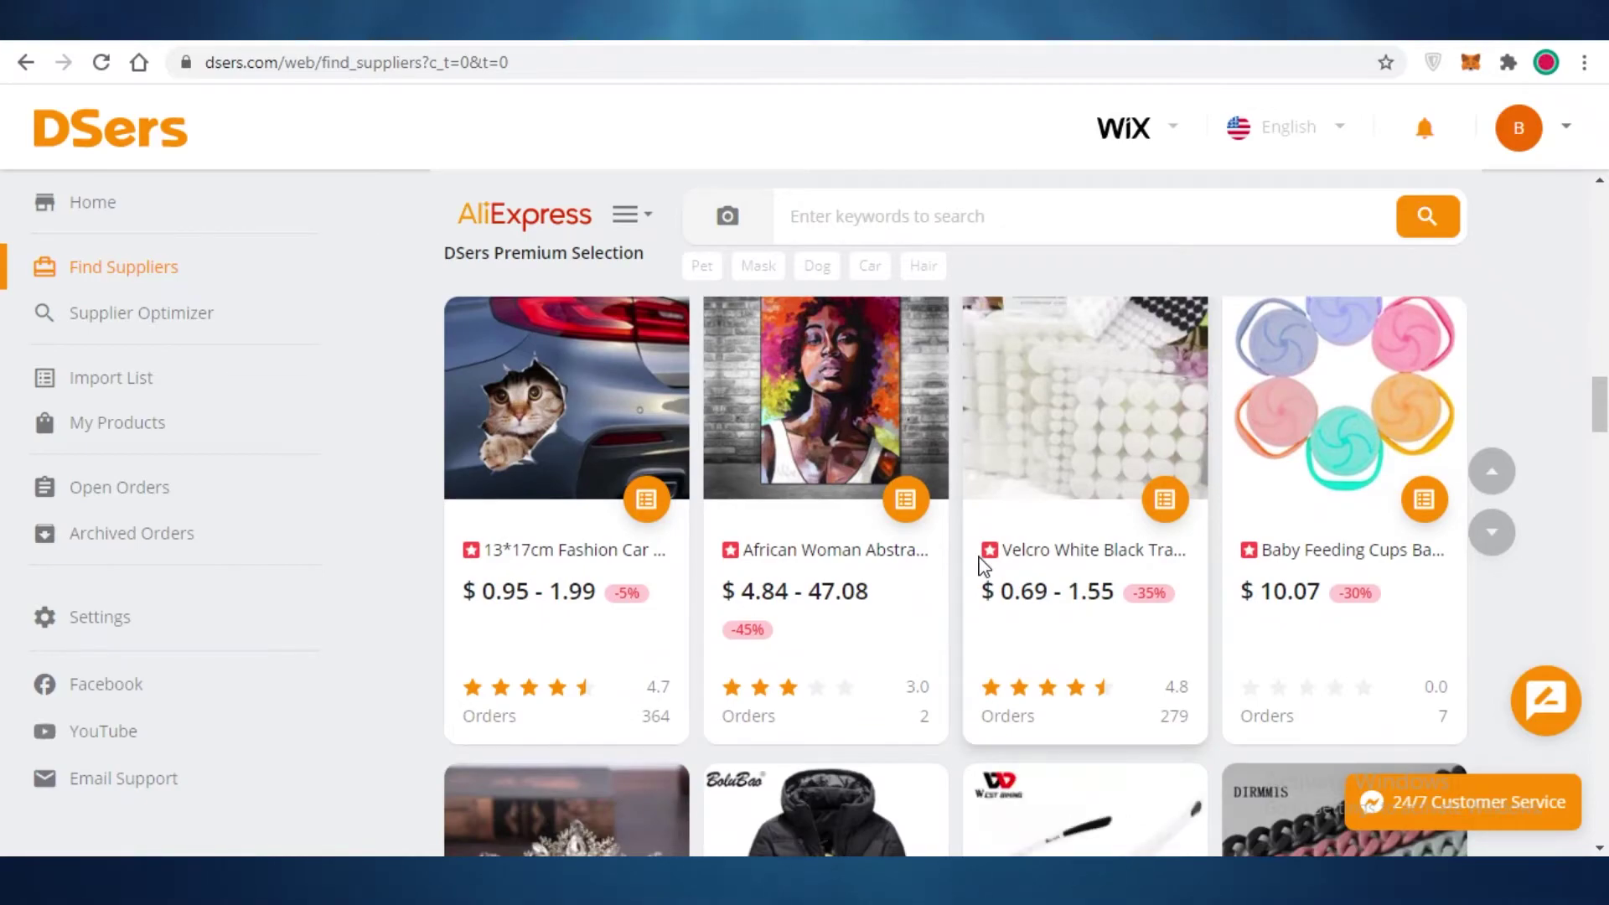
{"action": "scroll", "coordinate": [943, 515], "scroll_direction": "up", "scroll_amount": 5}
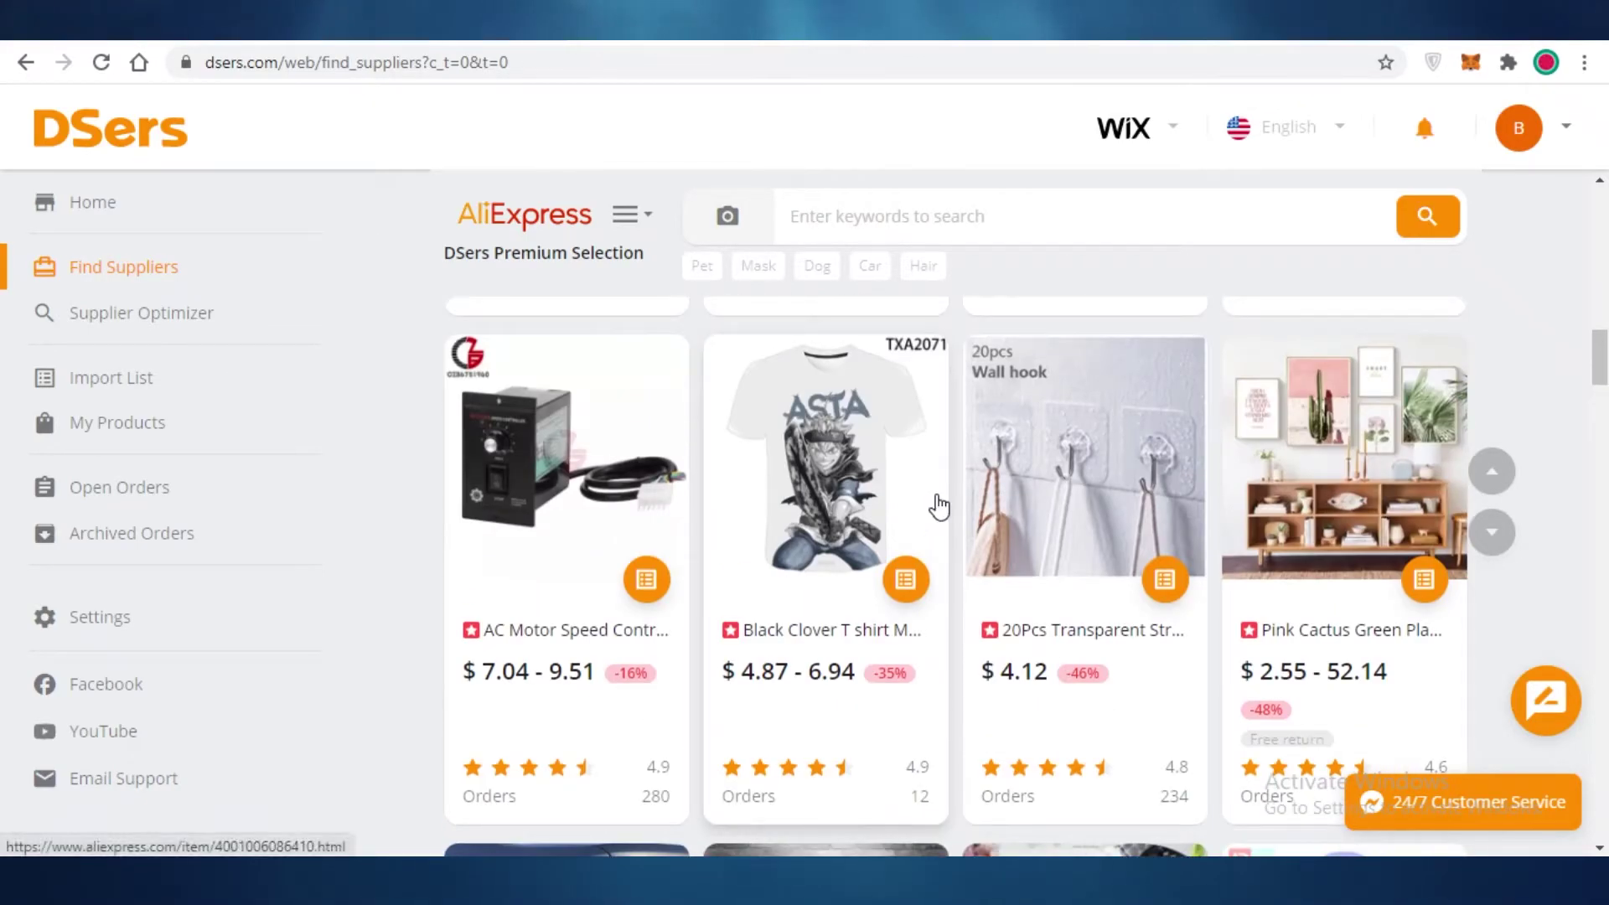
{"action": "scroll", "coordinate": [939, 503], "scroll_direction": "up", "scroll_amount": 5}
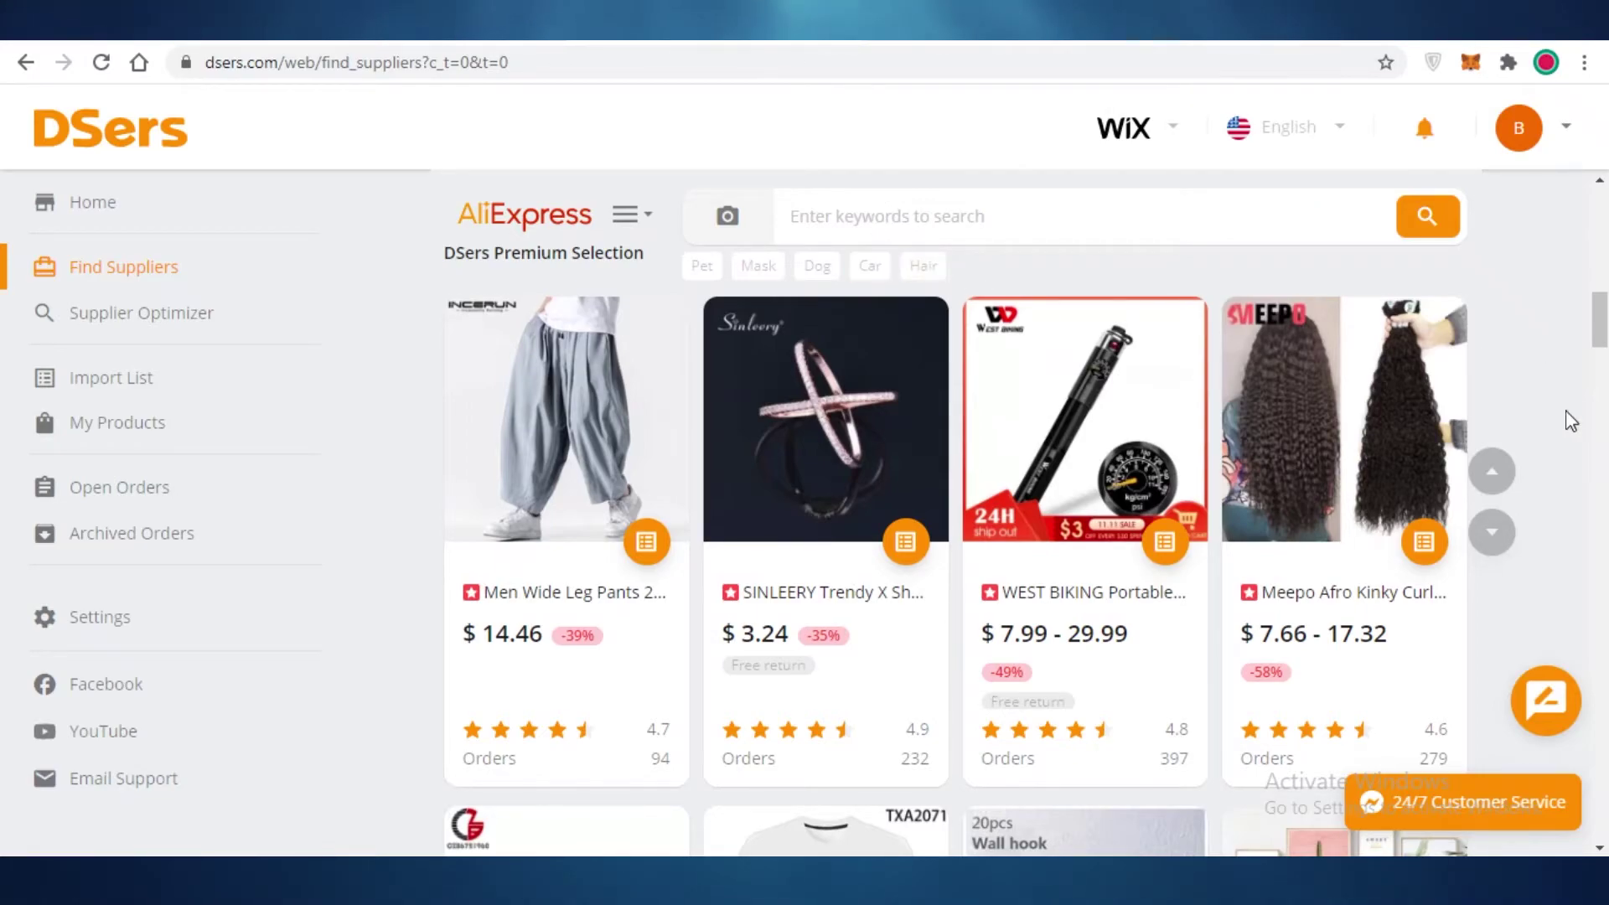
{"action": "scroll", "coordinate": [1142, 388], "scroll_direction": "down", "scroll_amount": 5}
{"action": "scroll", "coordinate": [1134, 359], "scroll_direction": "down", "scroll_amount": 3}
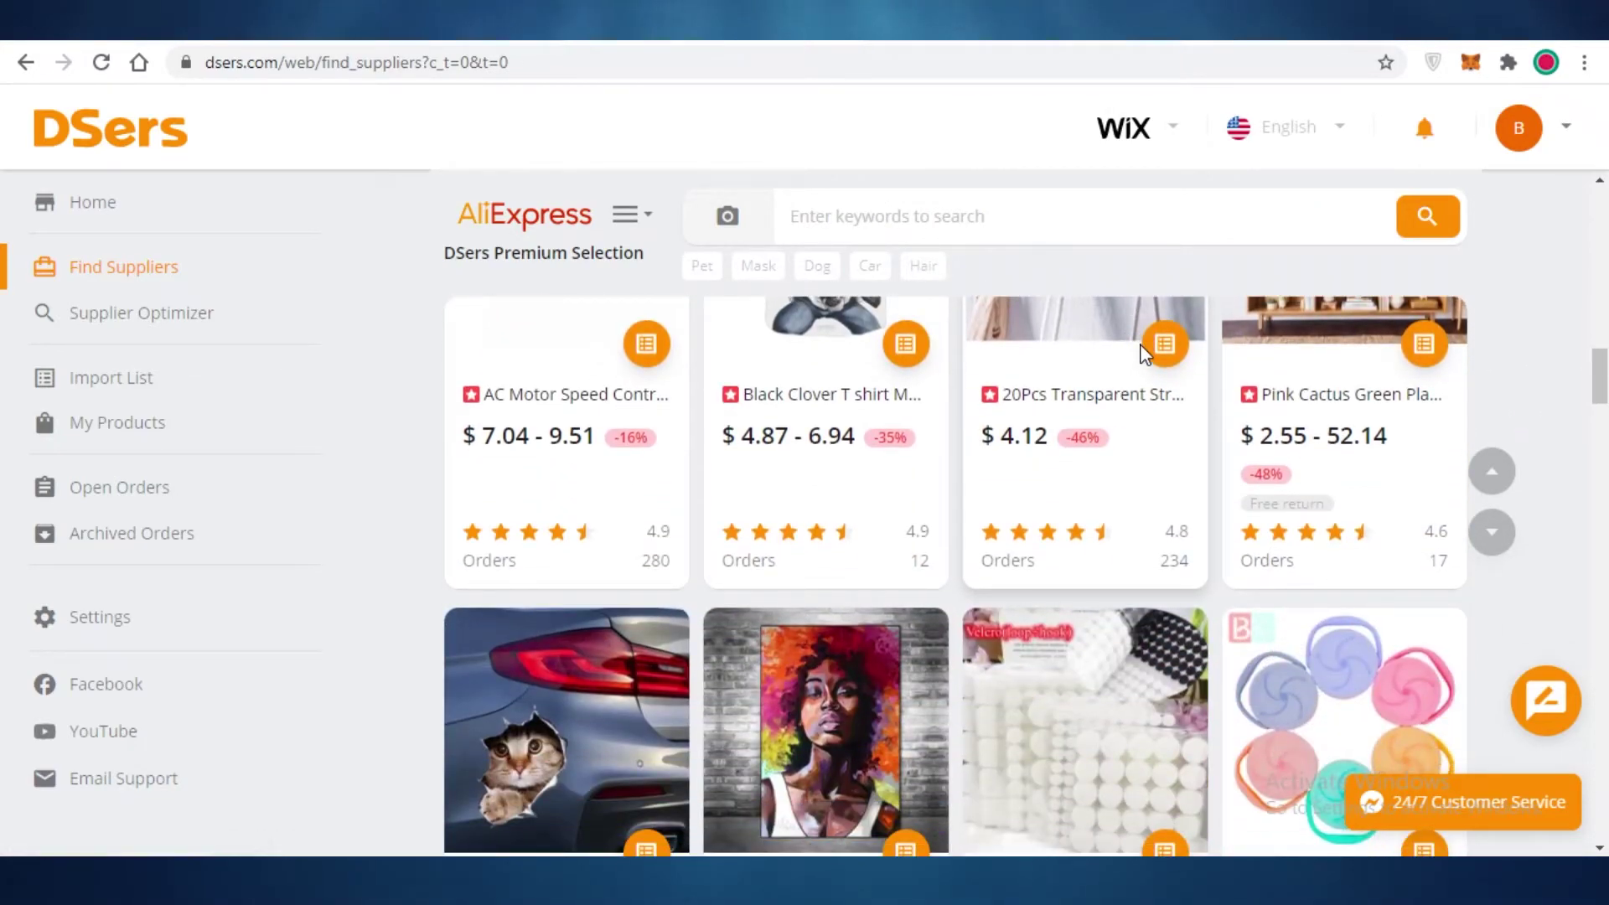
{"action": "scroll", "coordinate": [1142, 417], "scroll_direction": "down", "scroll_amount": 5}
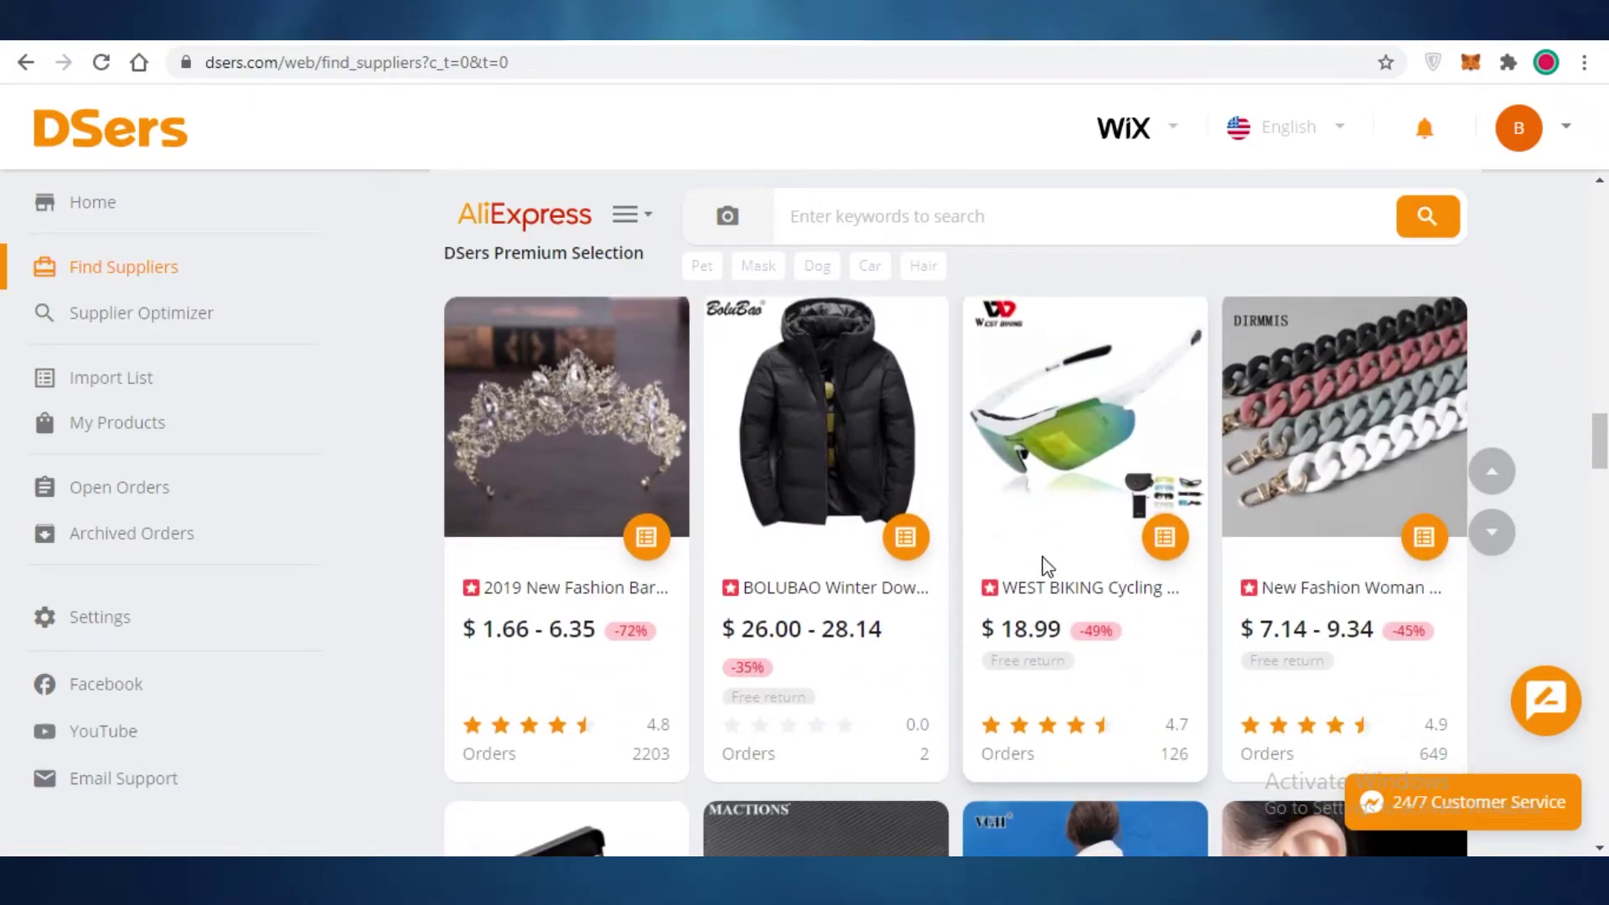
{"action": "scroll", "coordinate": [1404, 352], "scroll_direction": "down", "scroll_amount": 1}
{"action": "scroll", "coordinate": [1404, 352], "scroll_direction": "down", "scroll_amount": 6}
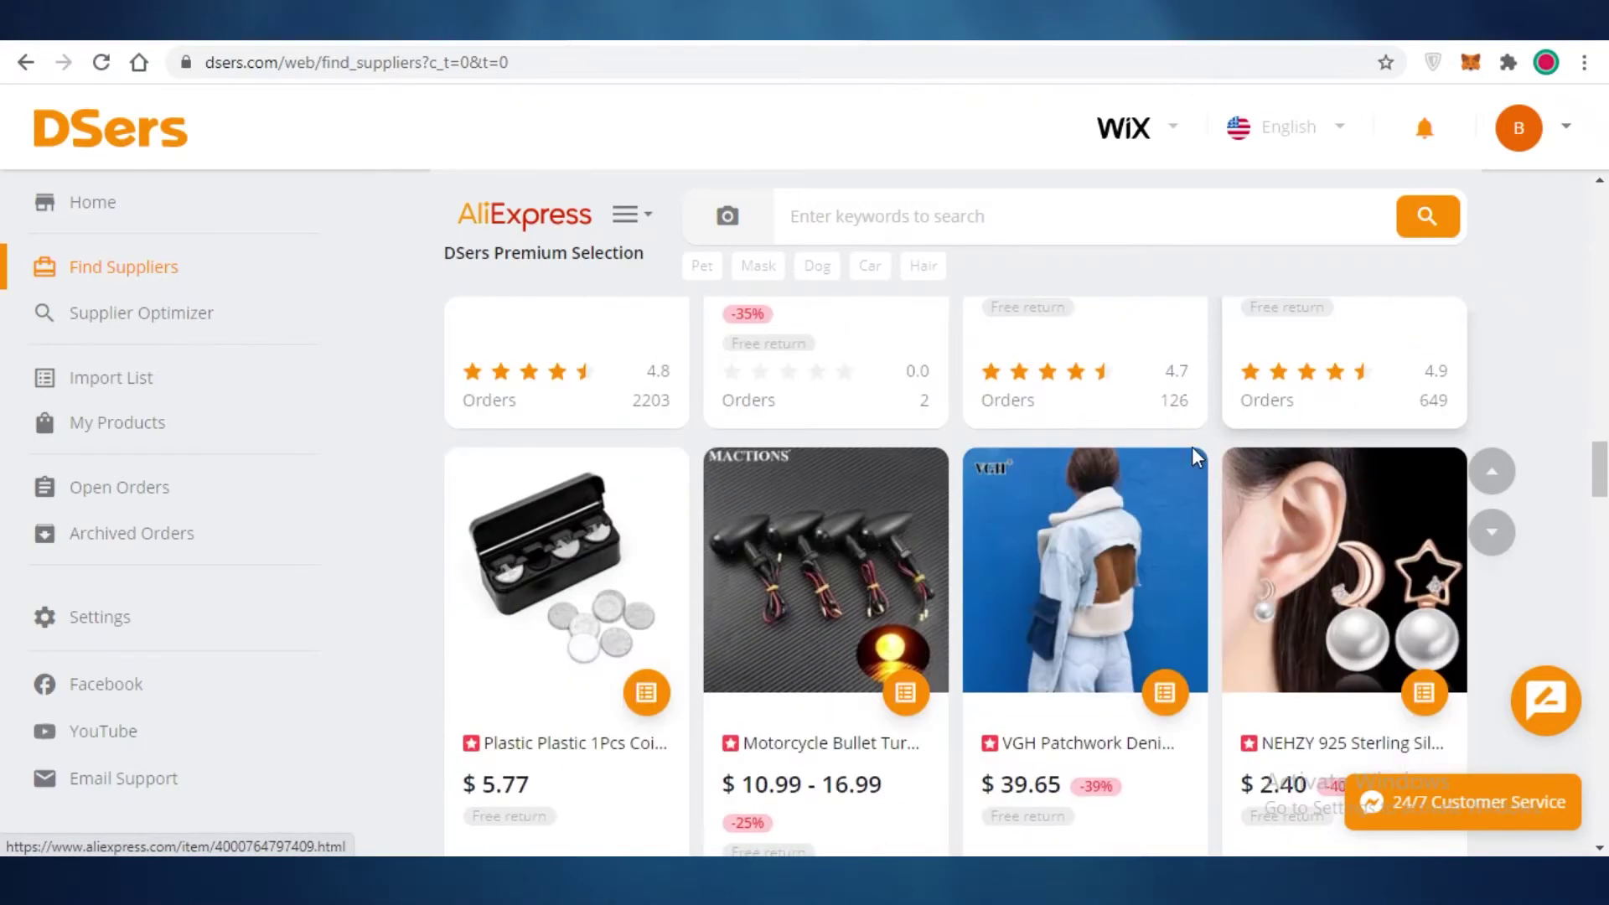
{"action": "scroll", "coordinate": [991, 476], "scroll_direction": "down", "scroll_amount": 2}
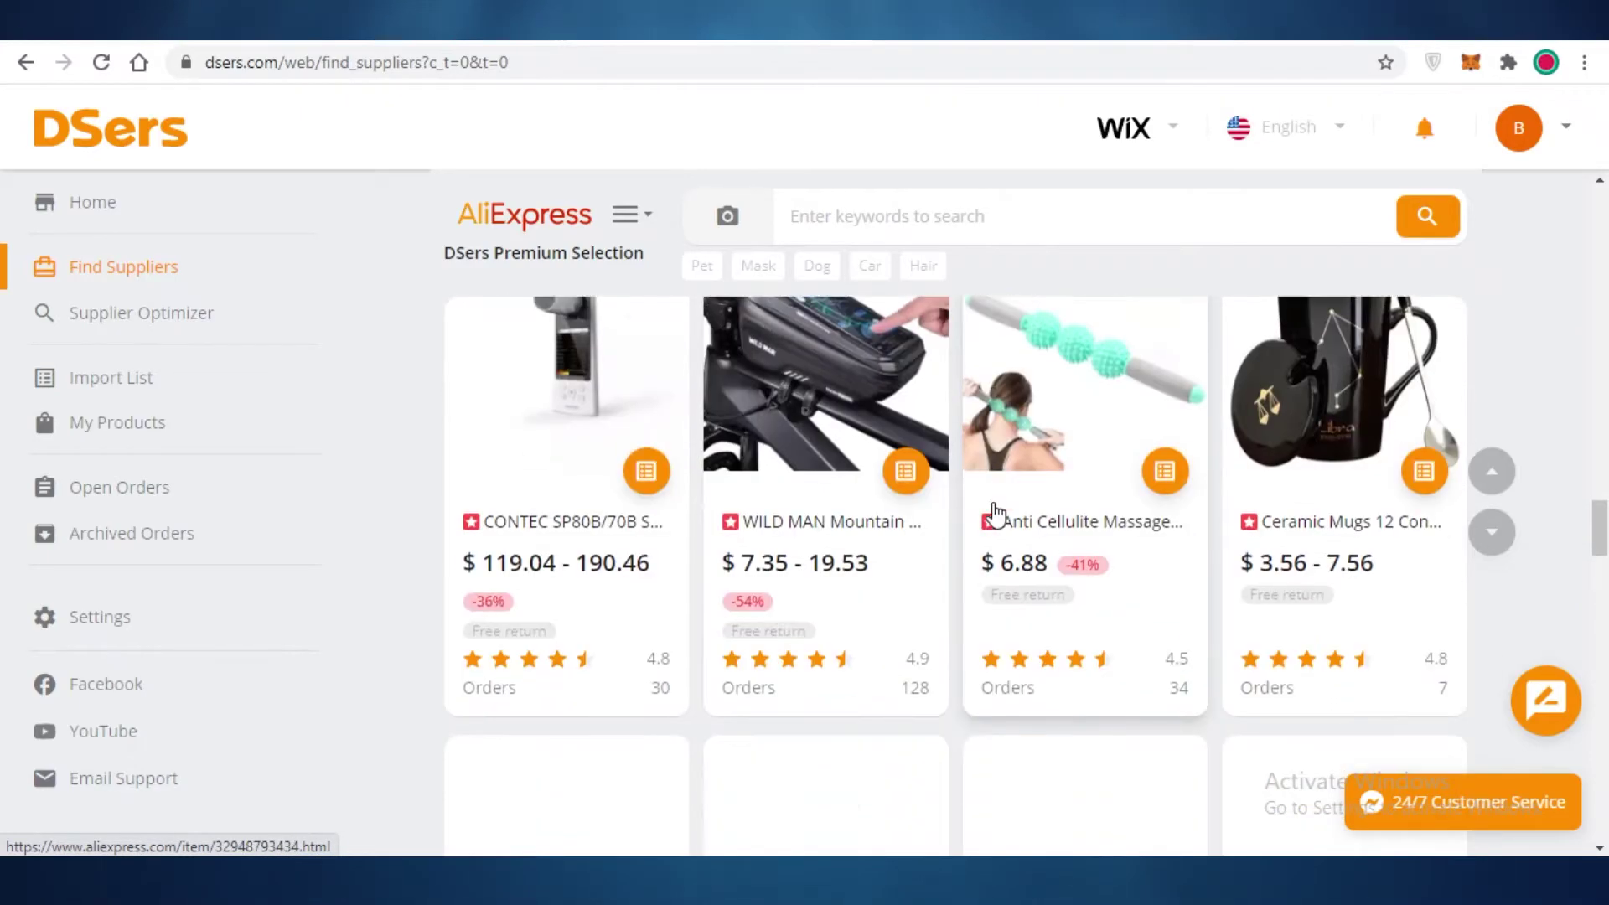
{"action": "scroll", "coordinate": [972, 494], "scroll_direction": "up", "scroll_amount": 3}
{"action": "scroll", "coordinate": [925, 456], "scroll_direction": "up", "scroll_amount": 5}
{"action": "scroll", "coordinate": [926, 456], "scroll_direction": "up", "scroll_amount": 5}
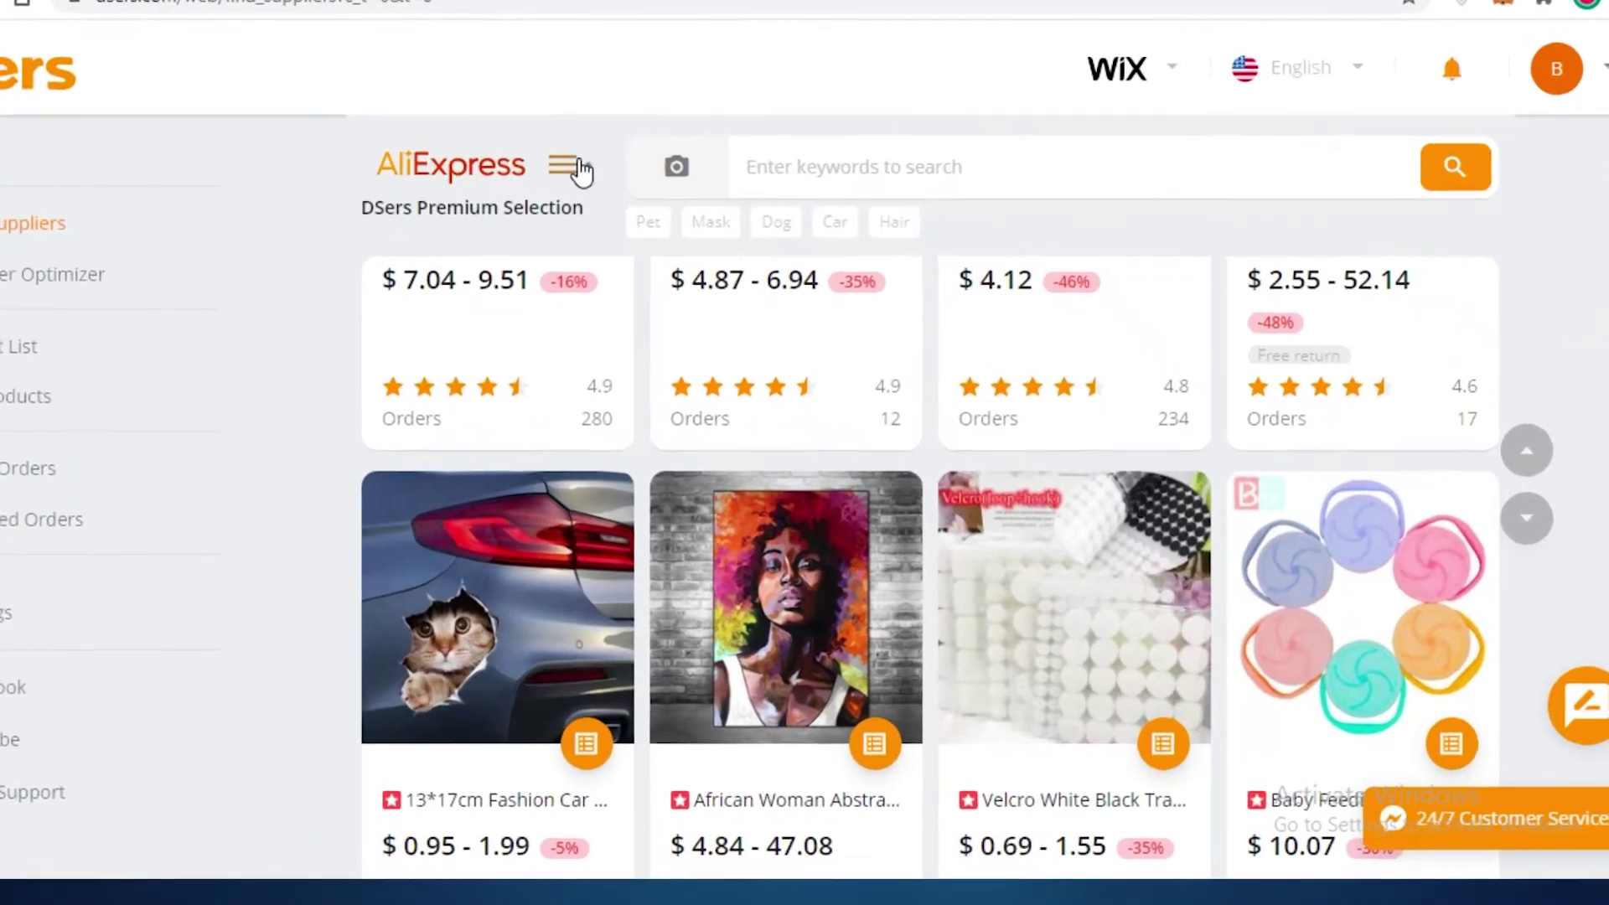
Limit the supplier products to the Blouses & Shirts subcategory of Women's Clothing.
{"action": "left_click", "coordinate": [578, 170]}
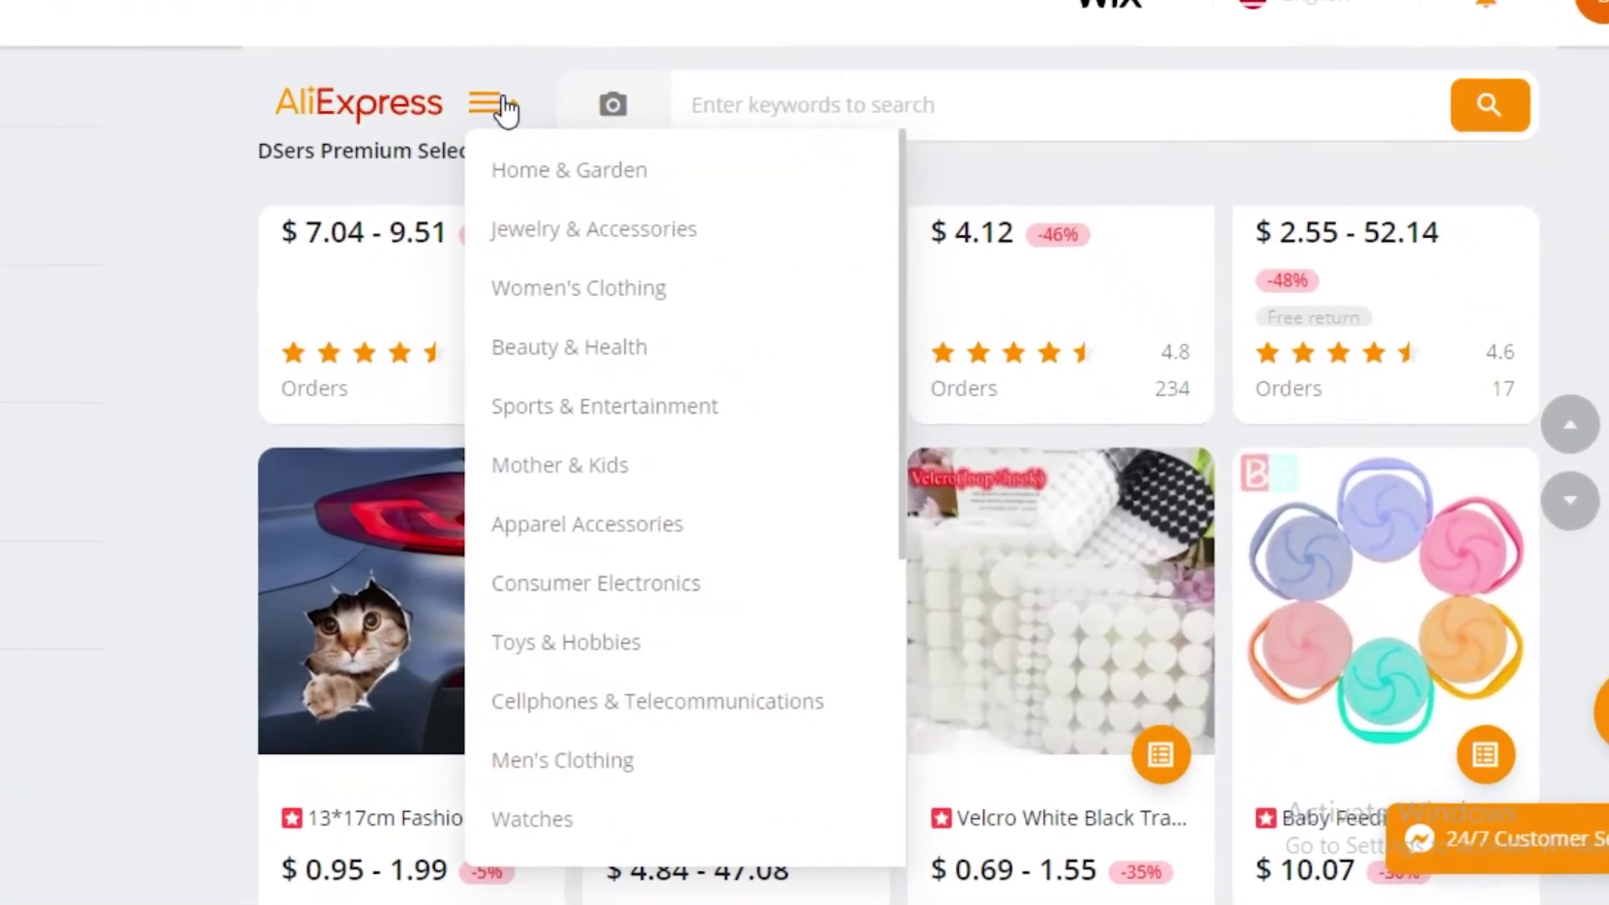
{"action": "mouse_move", "coordinate": [875, 339]}
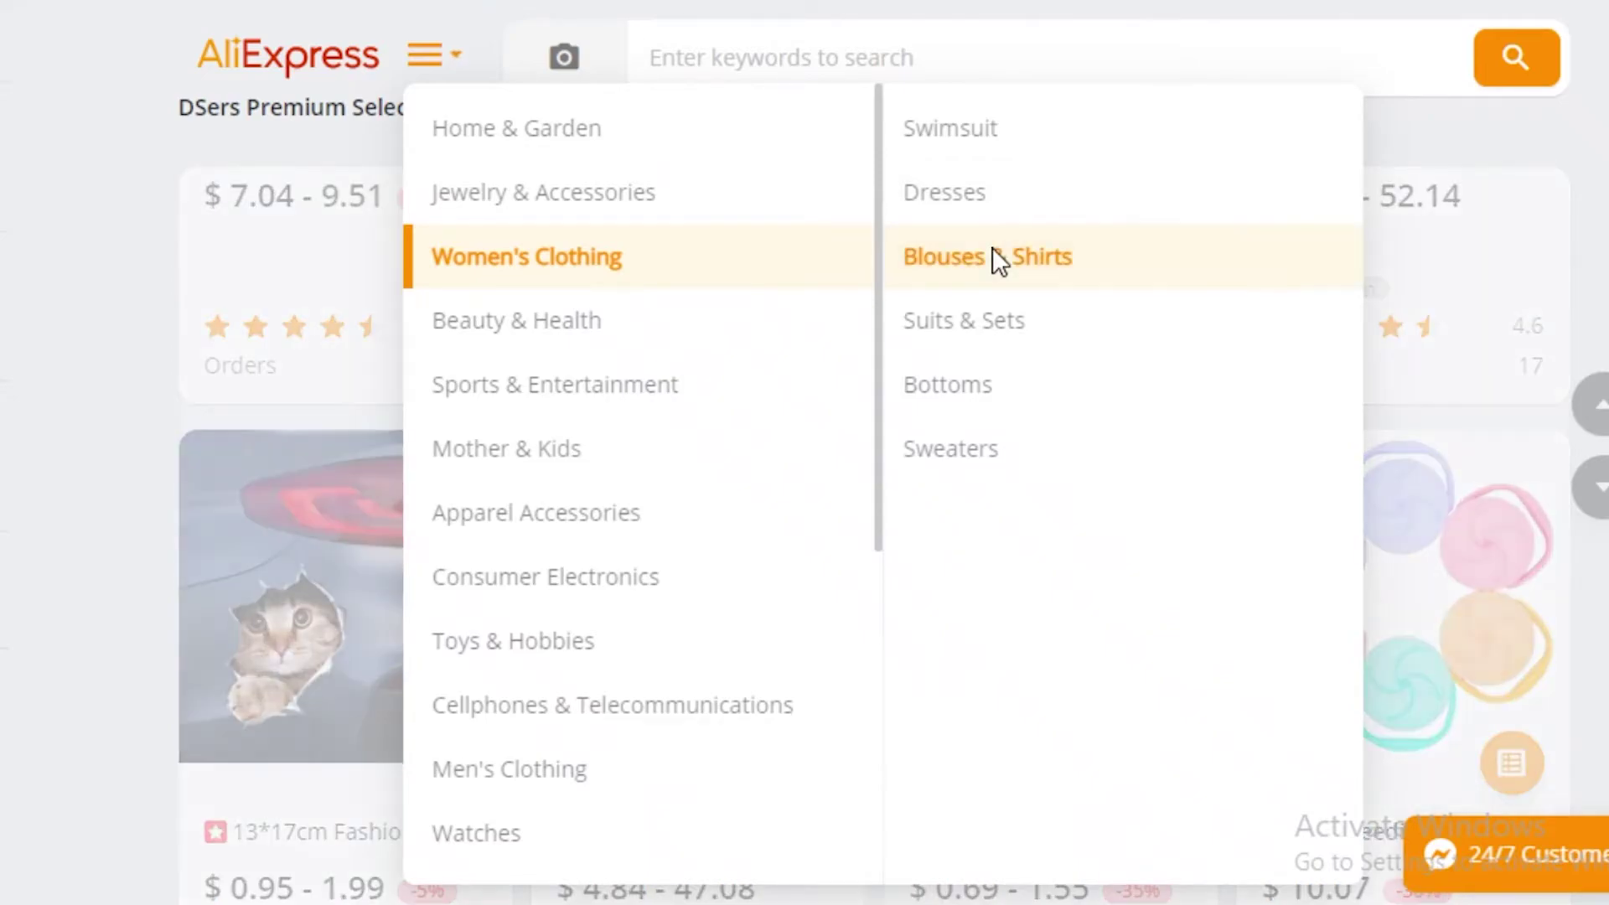
{"action": "left_click", "coordinate": [995, 257]}
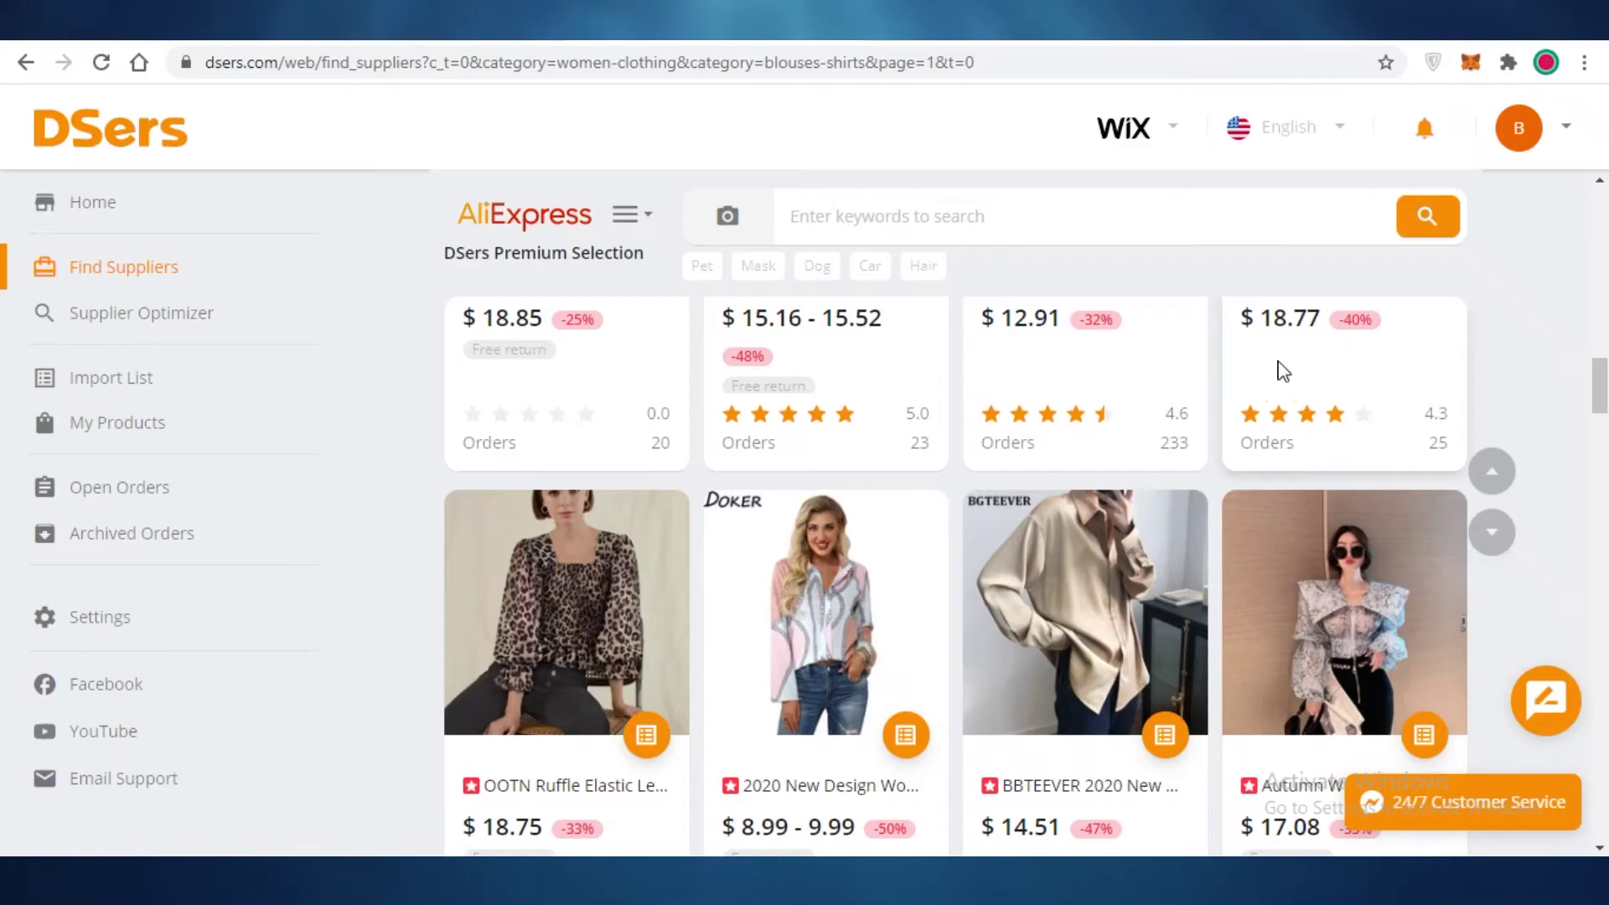
Look through the women's blouses and shirts, comparing their prices, ratings and order counts.
{"action": "scroll", "coordinate": [1547, 400], "scroll_direction": "down", "scroll_amount": 4}
{"action": "scroll", "coordinate": [1544, 402], "scroll_direction": "up", "scroll_amount": 10}
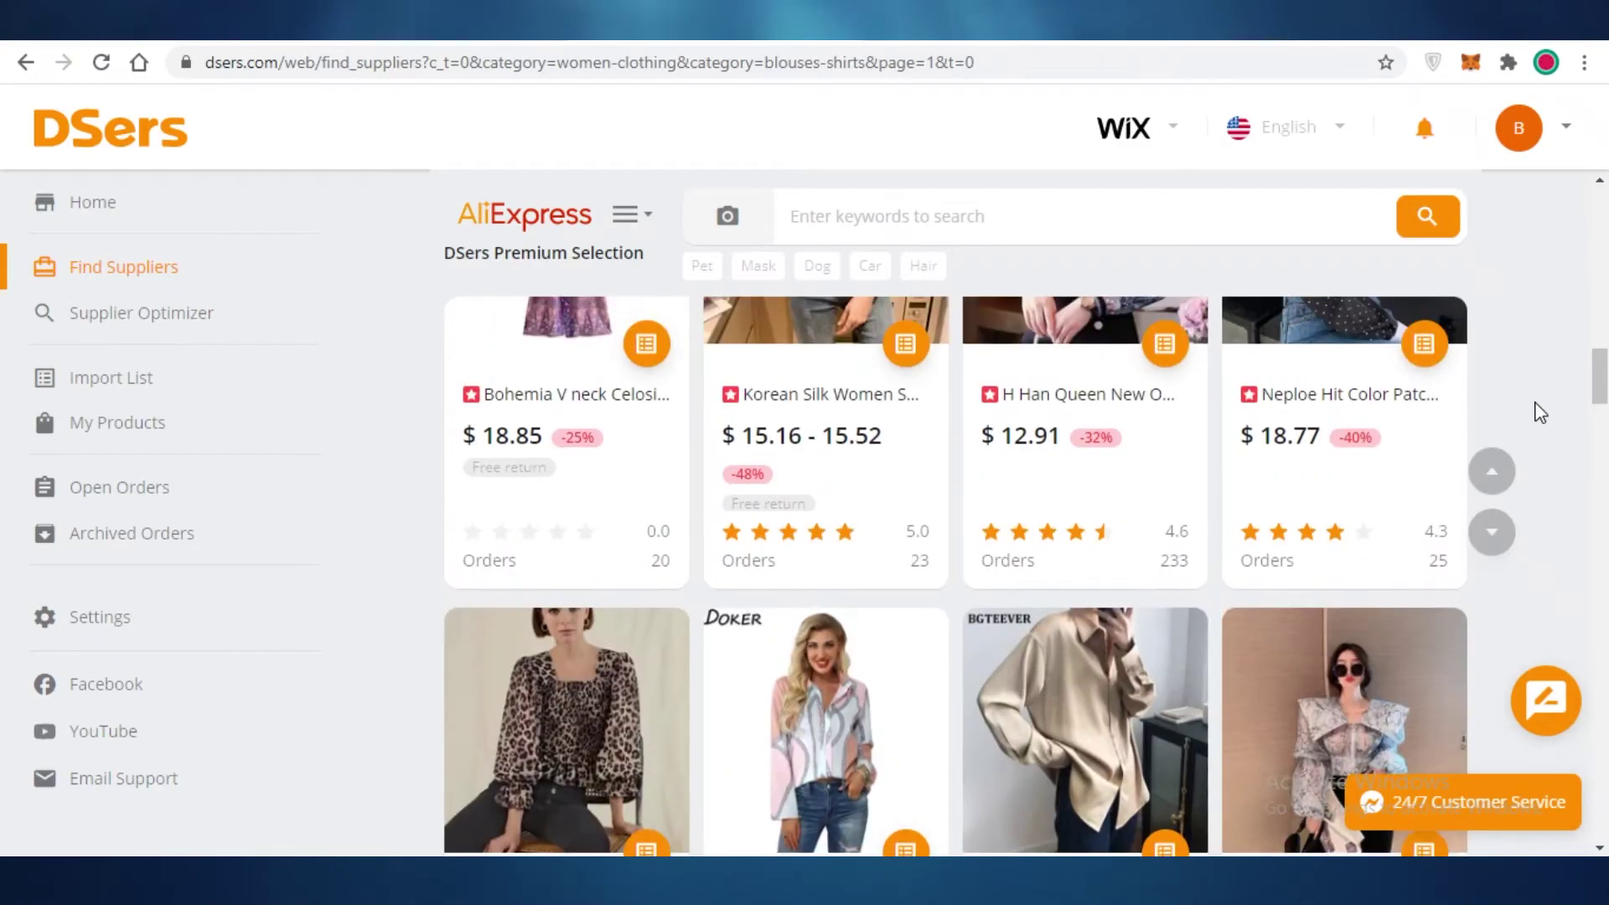
{"action": "scroll", "coordinate": [771, 431], "scroll_direction": "up", "scroll_amount": 10}
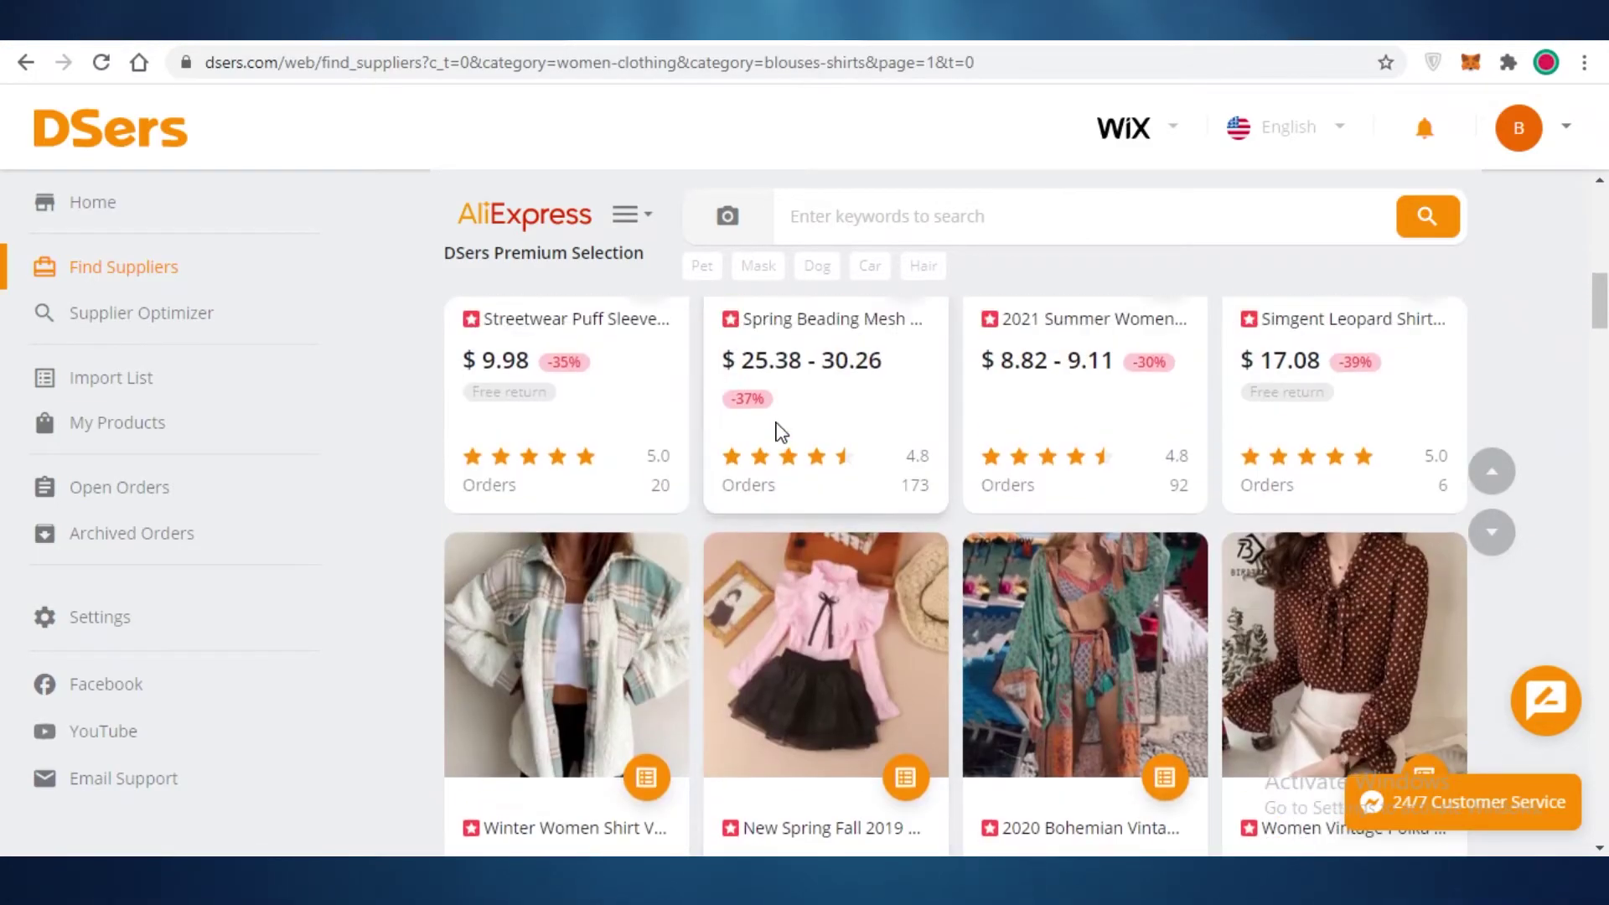
{"action": "scroll", "coordinate": [788, 491], "scroll_direction": "down", "scroll_amount": 9}
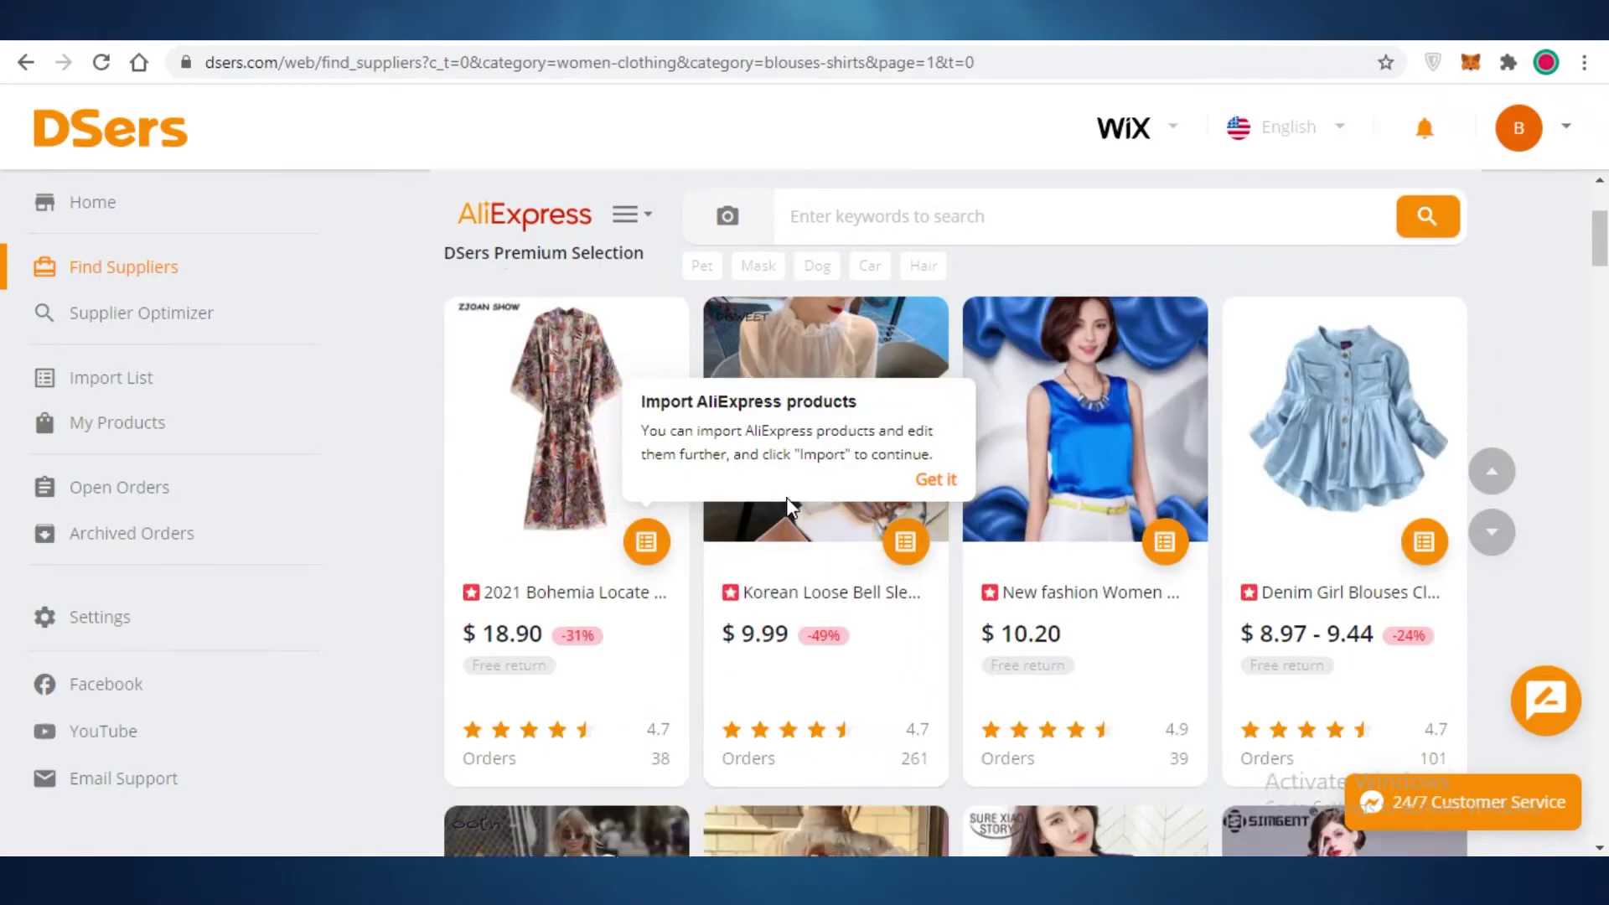
{"action": "scroll", "coordinate": [1334, 457], "scroll_direction": "down", "scroll_amount": 8}
{"action": "scroll", "coordinate": [1261, 503], "scroll_direction": "up", "scroll_amount": 6}
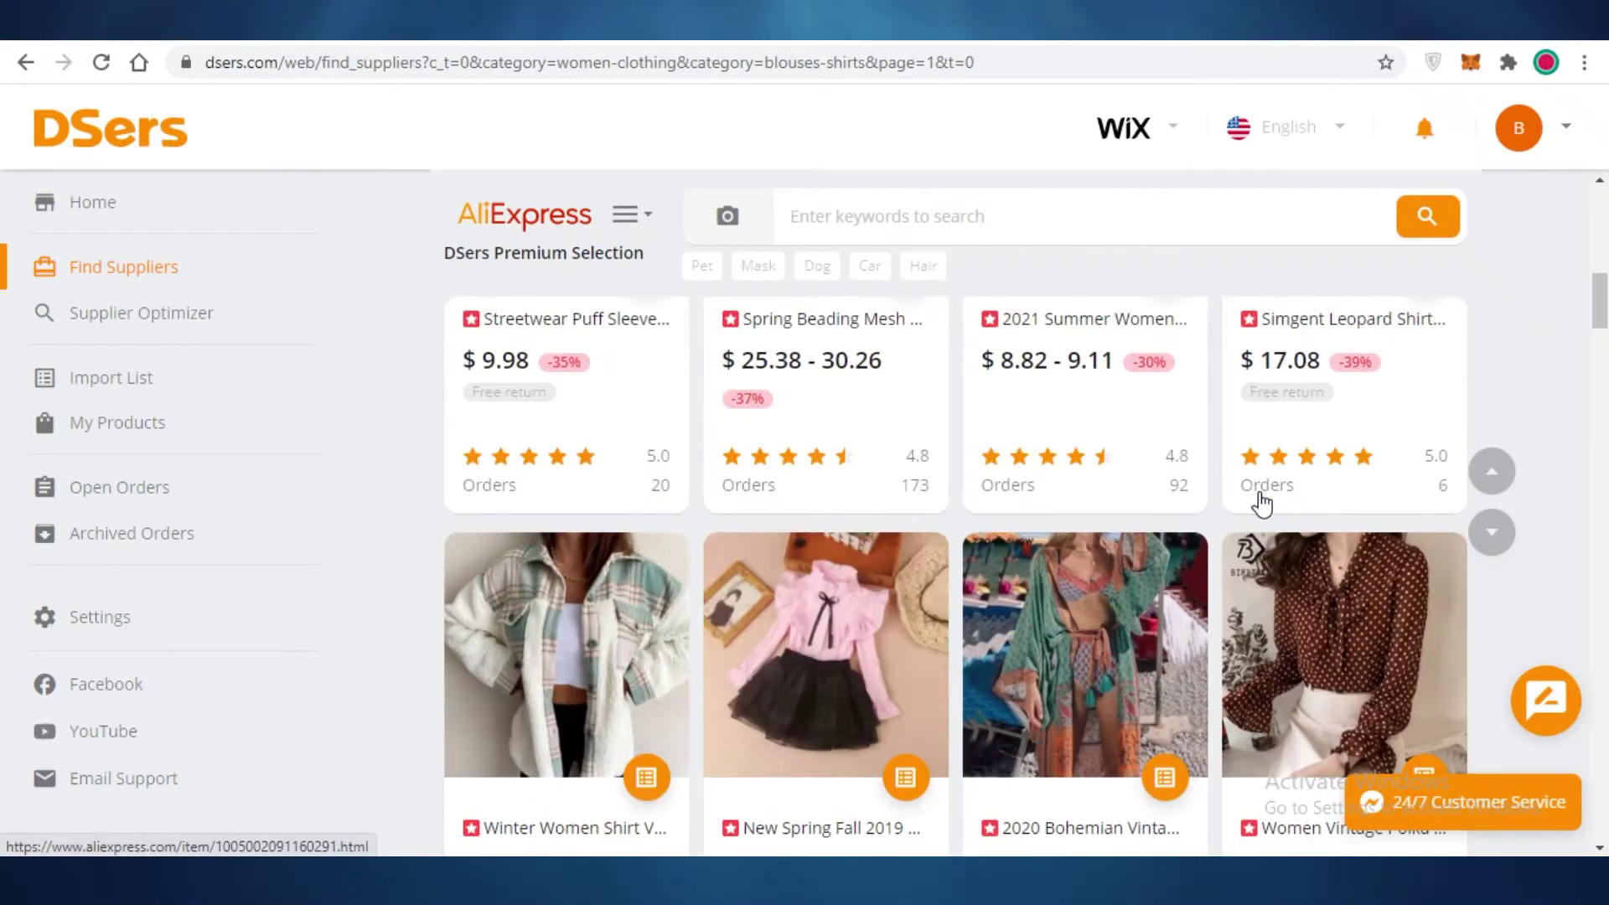
{"action": "scroll", "coordinate": [1240, 528], "scroll_direction": "down", "scroll_amount": 3}
{"action": "scroll", "coordinate": [1023, 591], "scroll_direction": "up", "scroll_amount": 4}
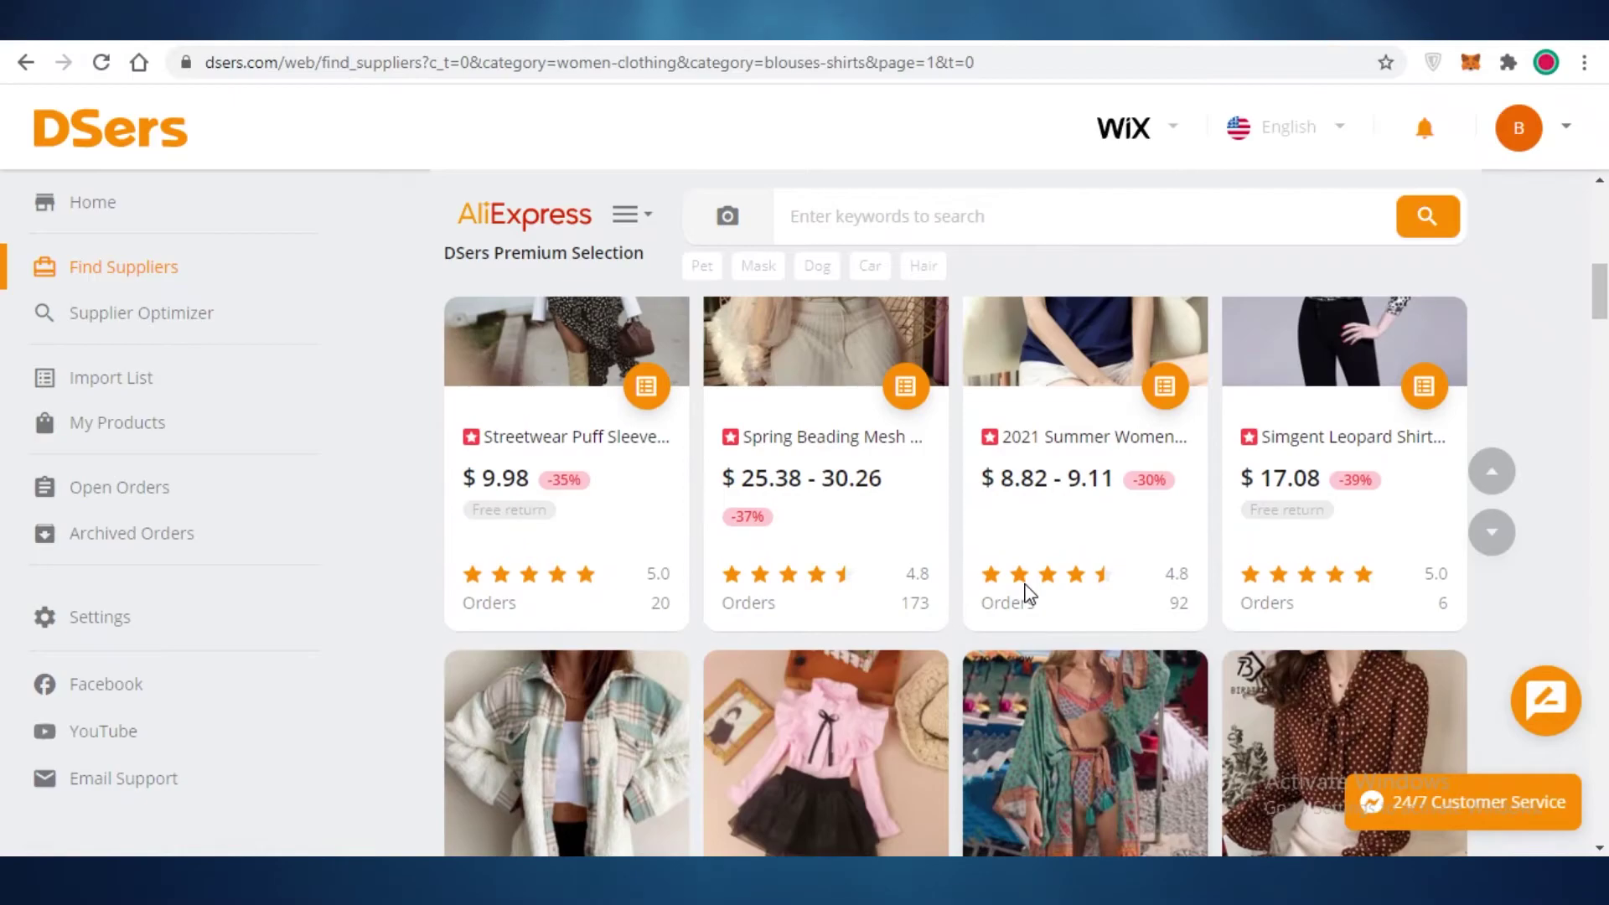
{"action": "scroll", "coordinate": [1029, 580], "scroll_direction": "down", "scroll_amount": 1}
{"action": "scroll", "coordinate": [1030, 580], "scroll_direction": "up", "scroll_amount": 2}
{"action": "scroll", "coordinate": [1052, 477], "scroll_direction": "down", "scroll_amount": 7}
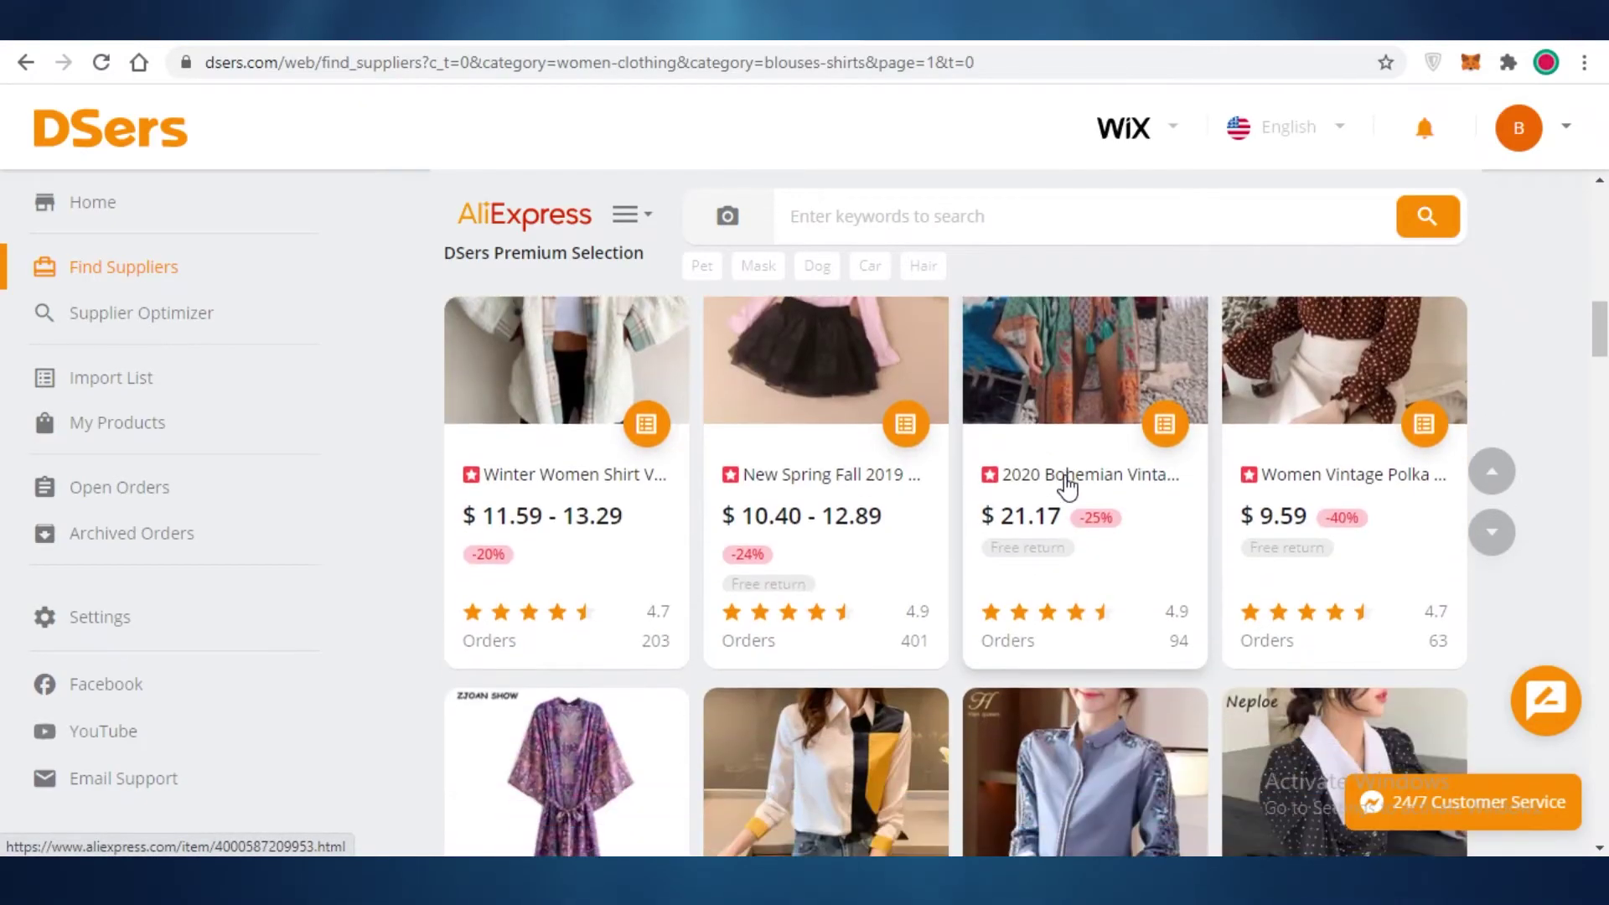
{"action": "scroll", "coordinate": [1064, 484], "scroll_direction": "down", "scroll_amount": 12}
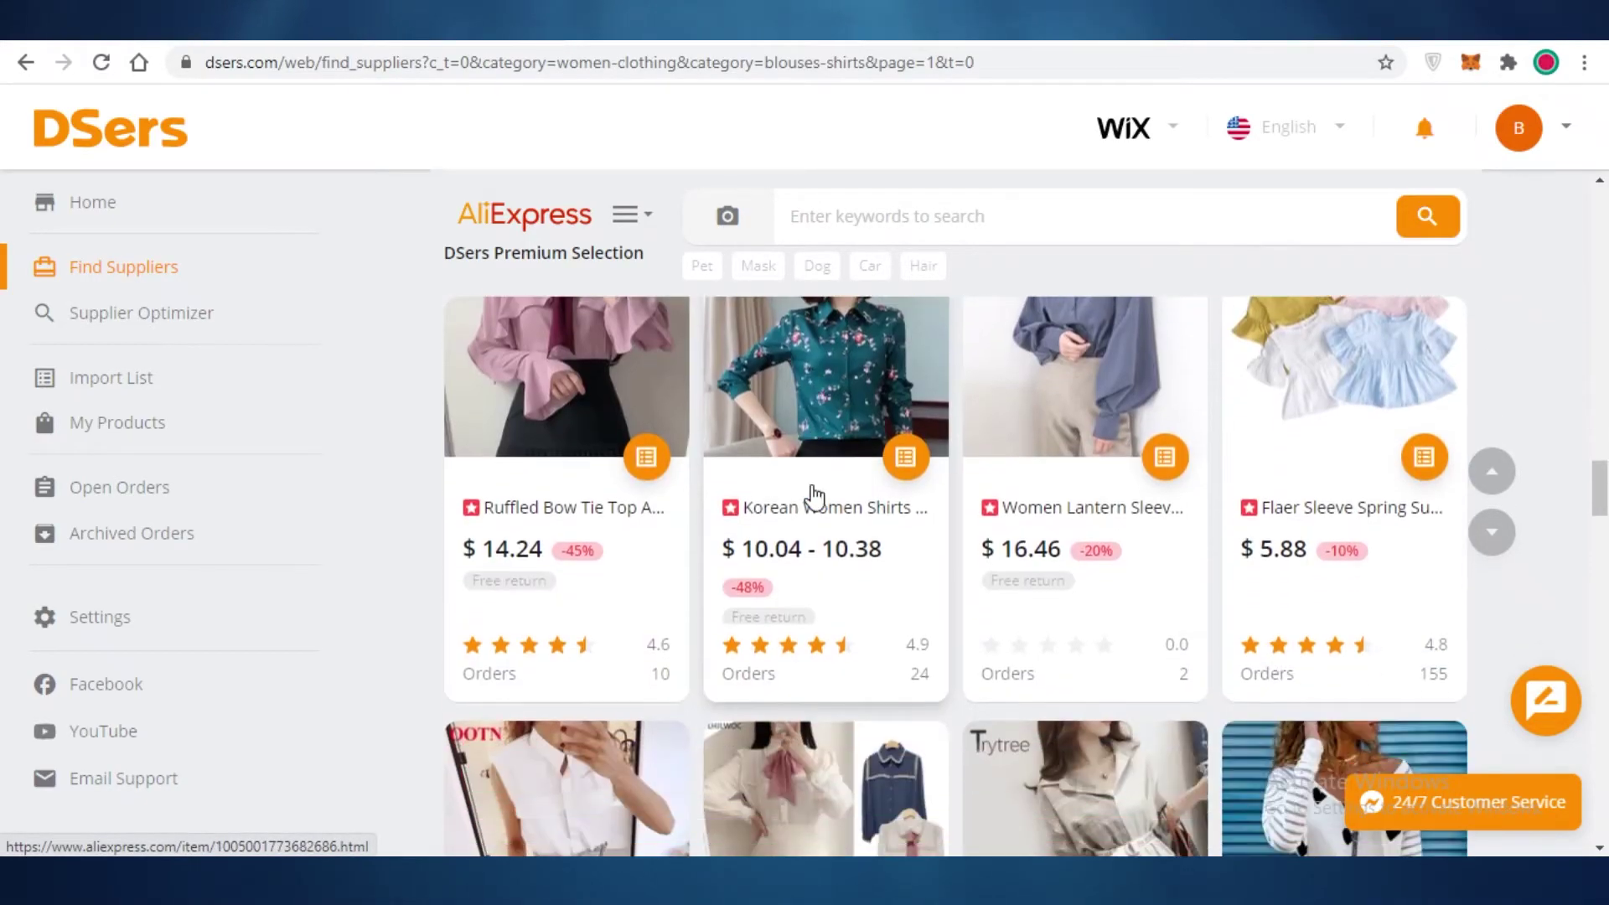
{"action": "scroll", "coordinate": [591, 437], "scroll_direction": "up", "scroll_amount": 2}
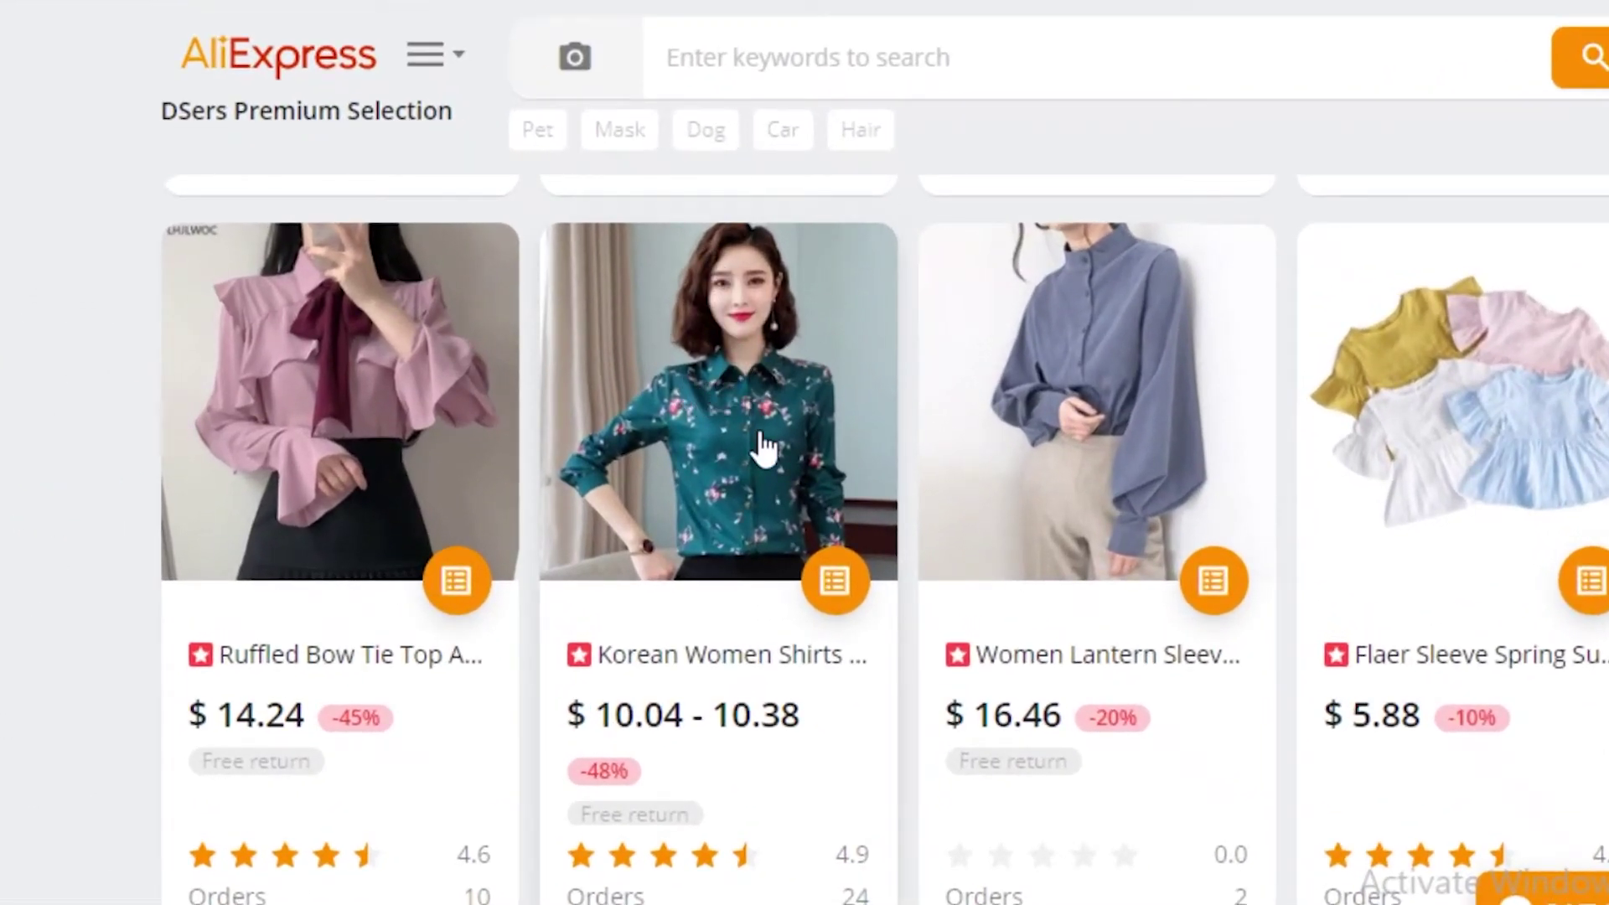
Open the Korean Women Shirts listing on AliExpress, closing its country settings prompt, and examine the rating, product options and size chart.
{"action": "left_click", "coordinate": [764, 448]}
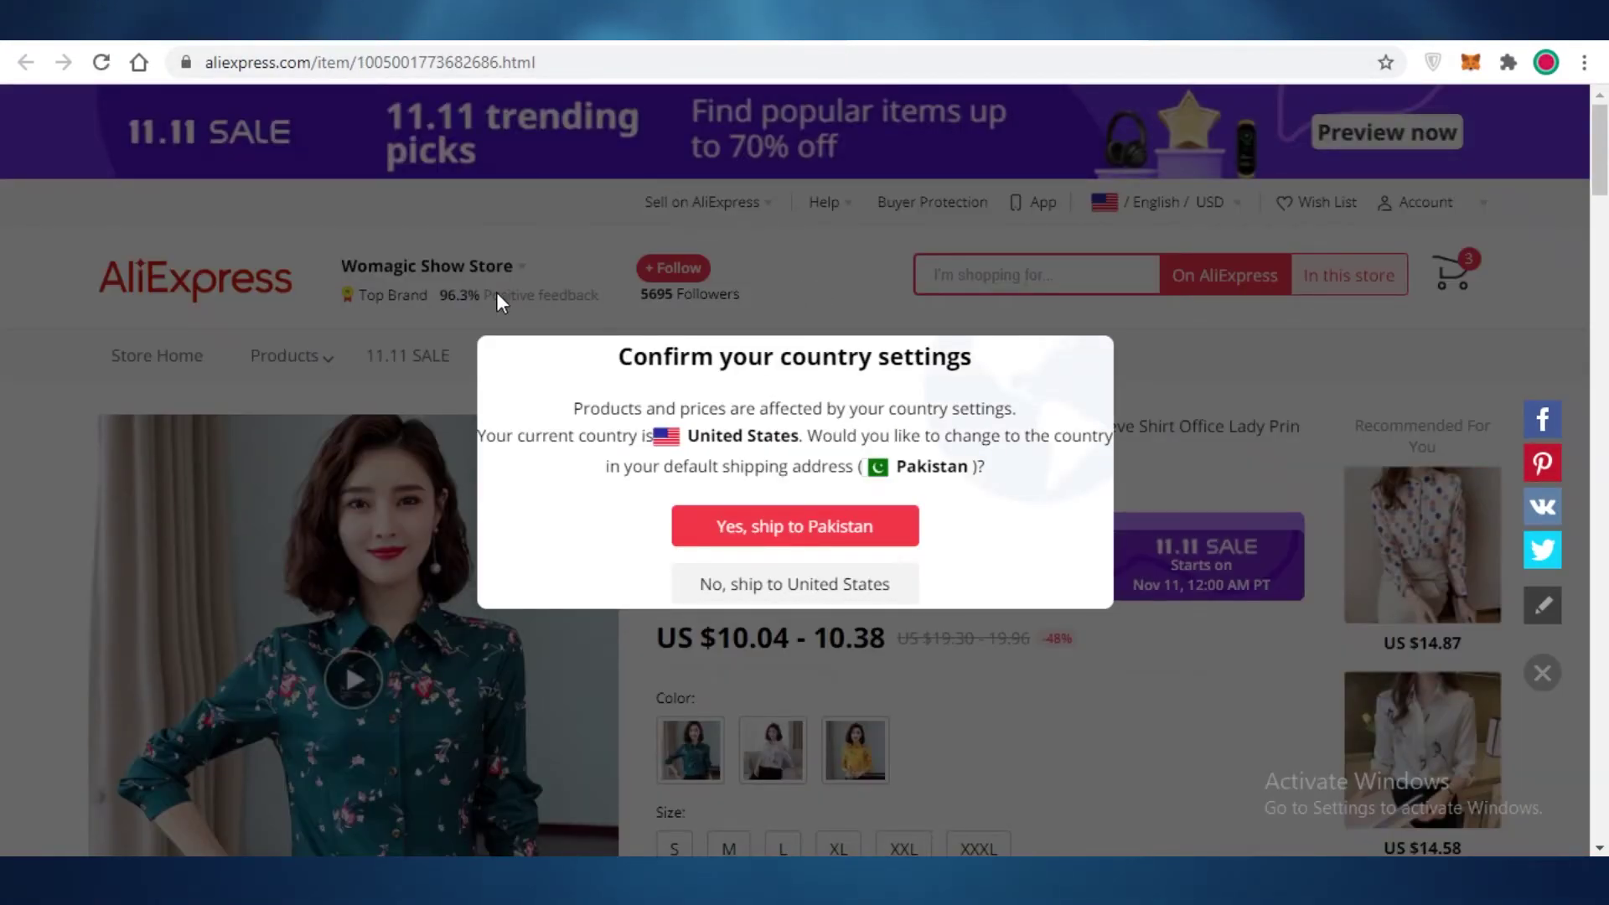
{"action": "left_click", "coordinate": [966, 545]}
{"action": "scroll", "coordinate": [941, 399], "scroll_direction": "down", "scroll_amount": 4}
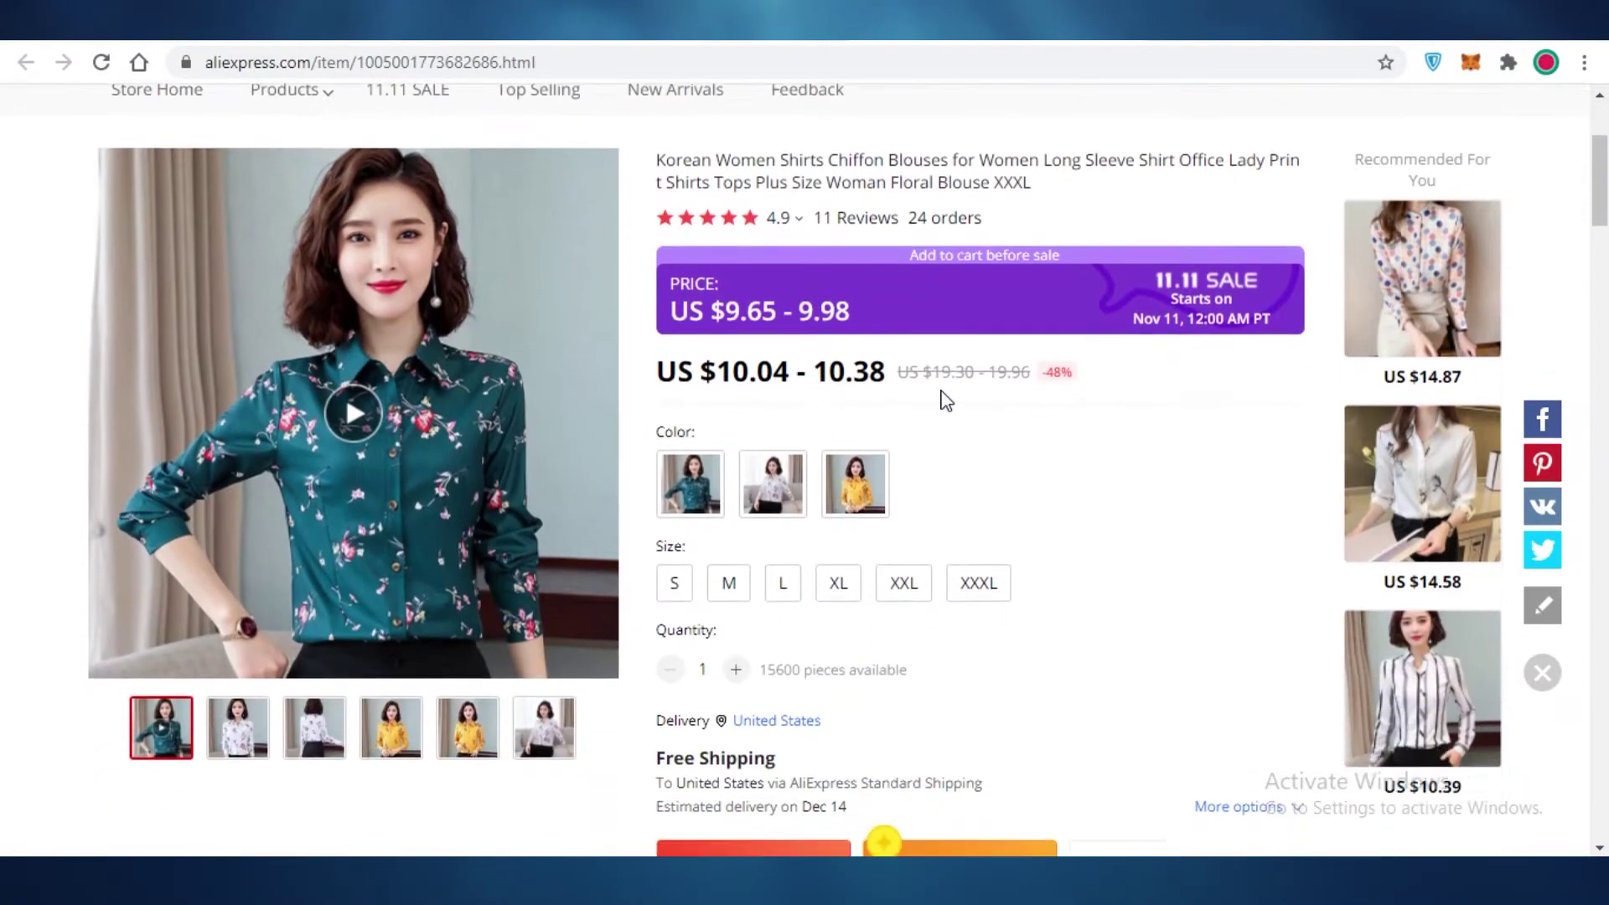
{"action": "scroll", "coordinate": [808, 392], "scroll_direction": "up", "scroll_amount": 3}
{"action": "scroll", "coordinate": [807, 392], "scroll_direction": "down", "scroll_amount": 3}
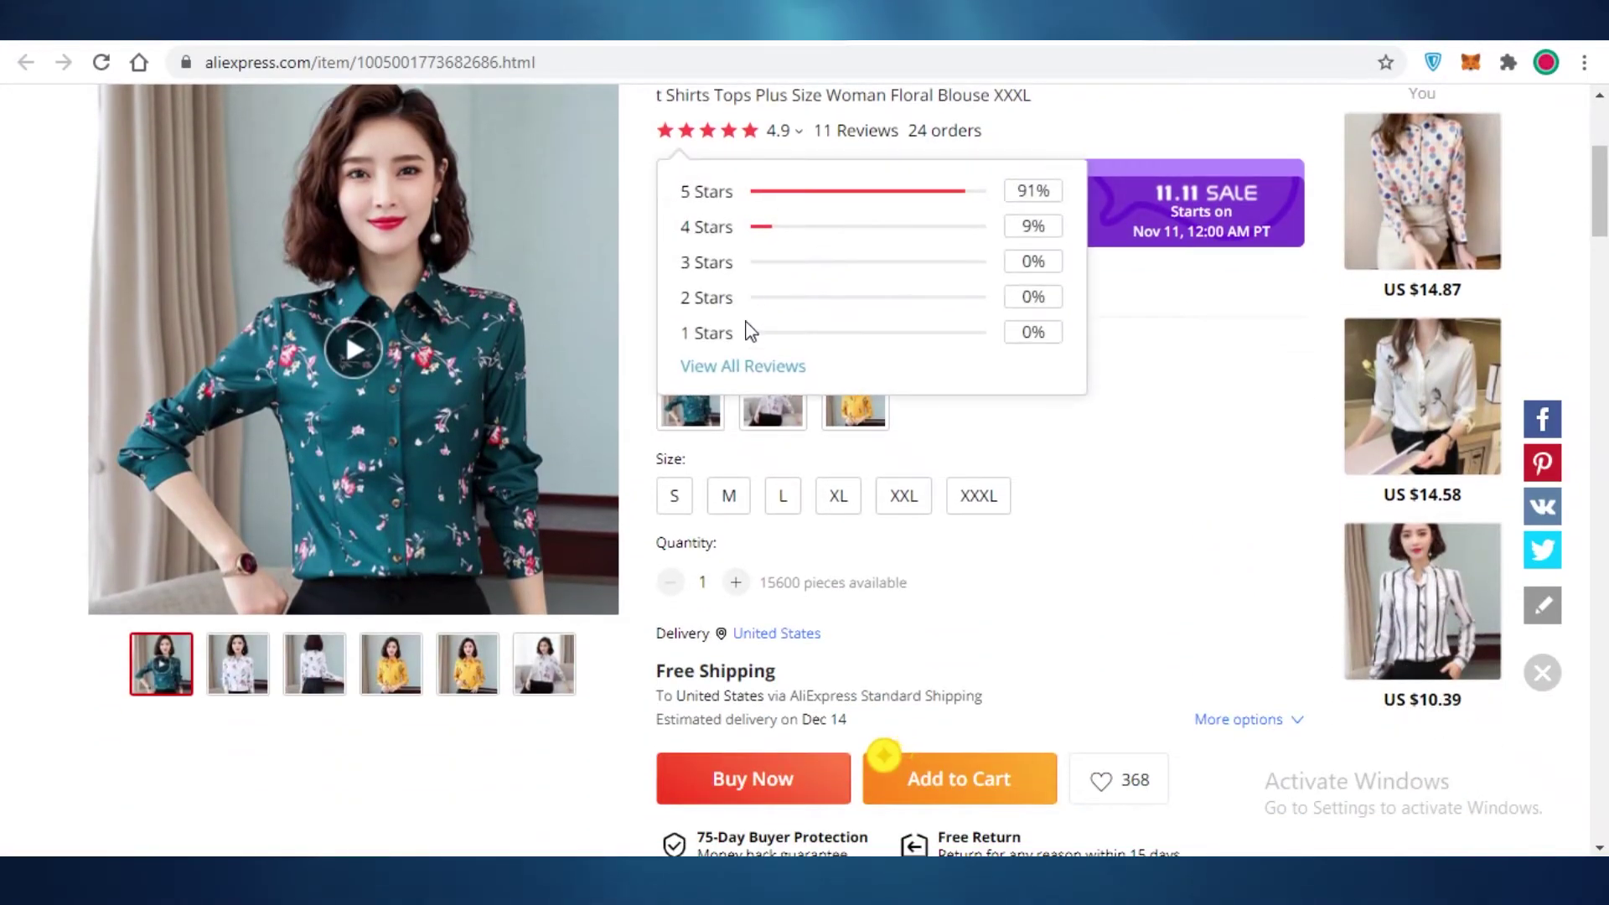
{"action": "scroll", "coordinate": [812, 334], "scroll_direction": "down", "scroll_amount": 7}
{"action": "scroll", "coordinate": [817, 343], "scroll_direction": "down", "scroll_amount": 8}
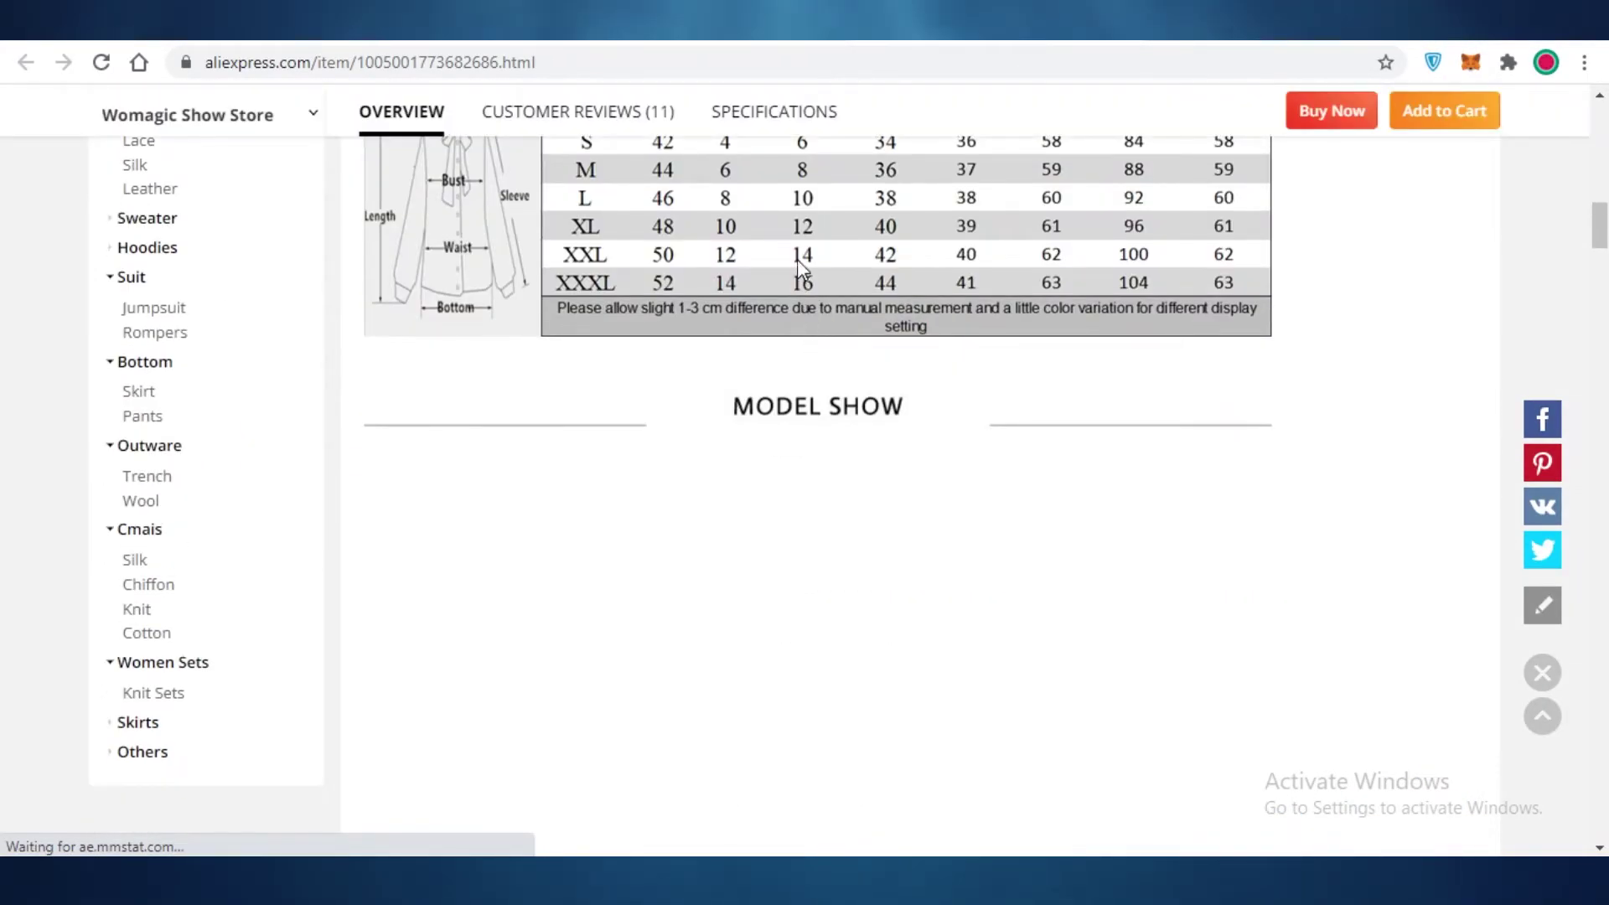
{"action": "scroll", "coordinate": [800, 243], "scroll_direction": "down", "scroll_amount": 8}
Compare the blouses in the DSers supplier list with the open AliExpress listing's photos, size chart and shipping terms.
{"action": "left_click", "coordinate": [186, 20]}
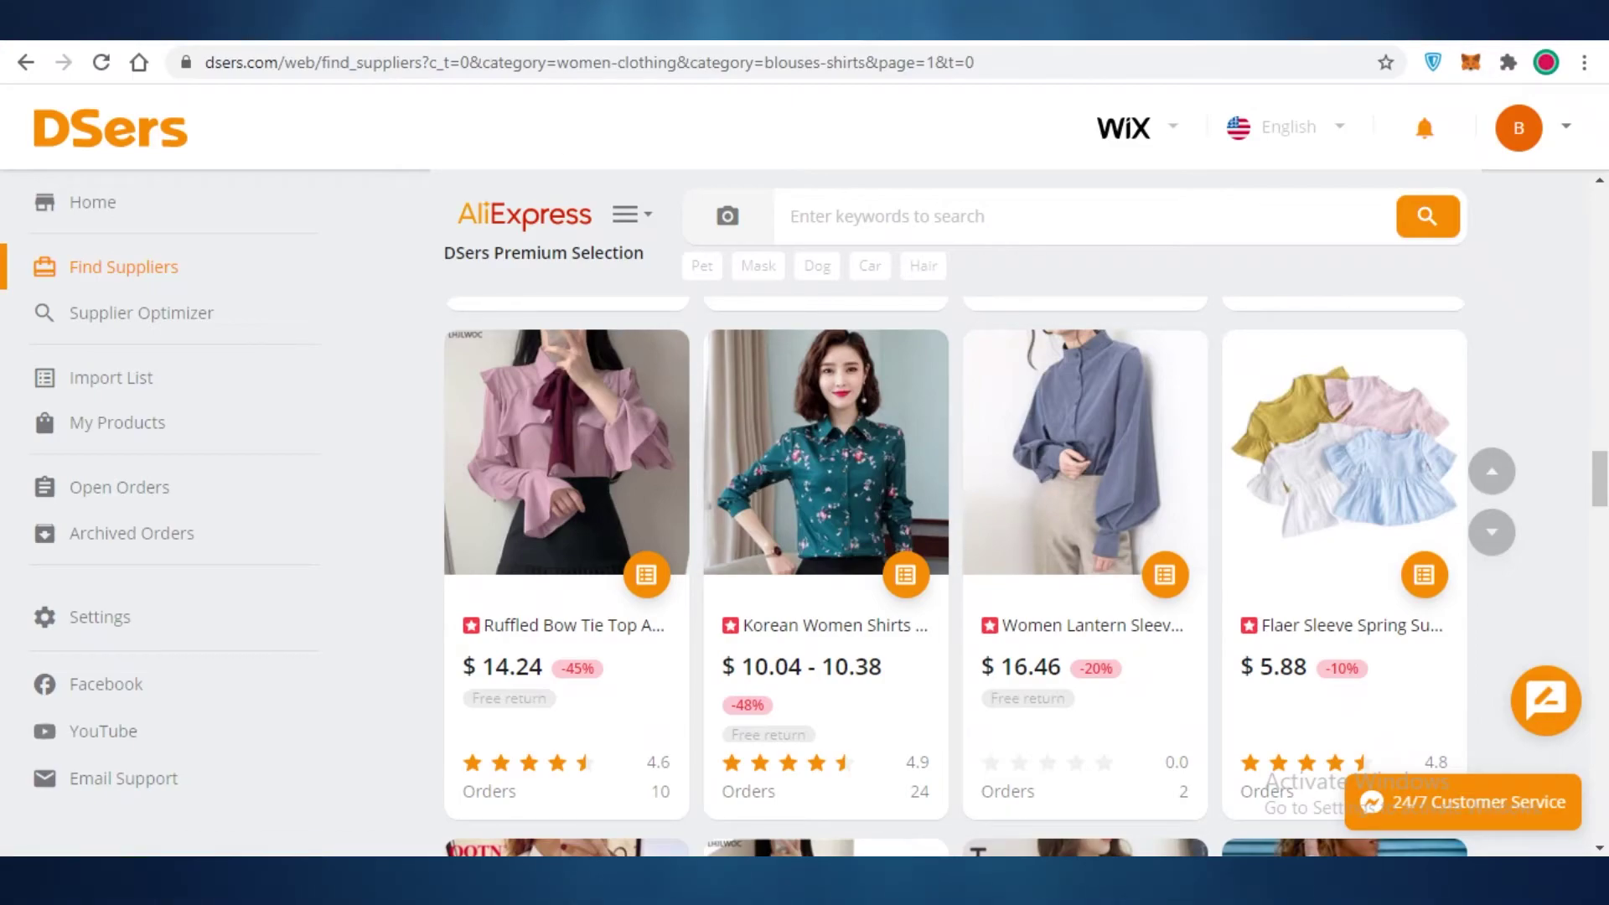
{"action": "left_click", "coordinate": [922, 21]}
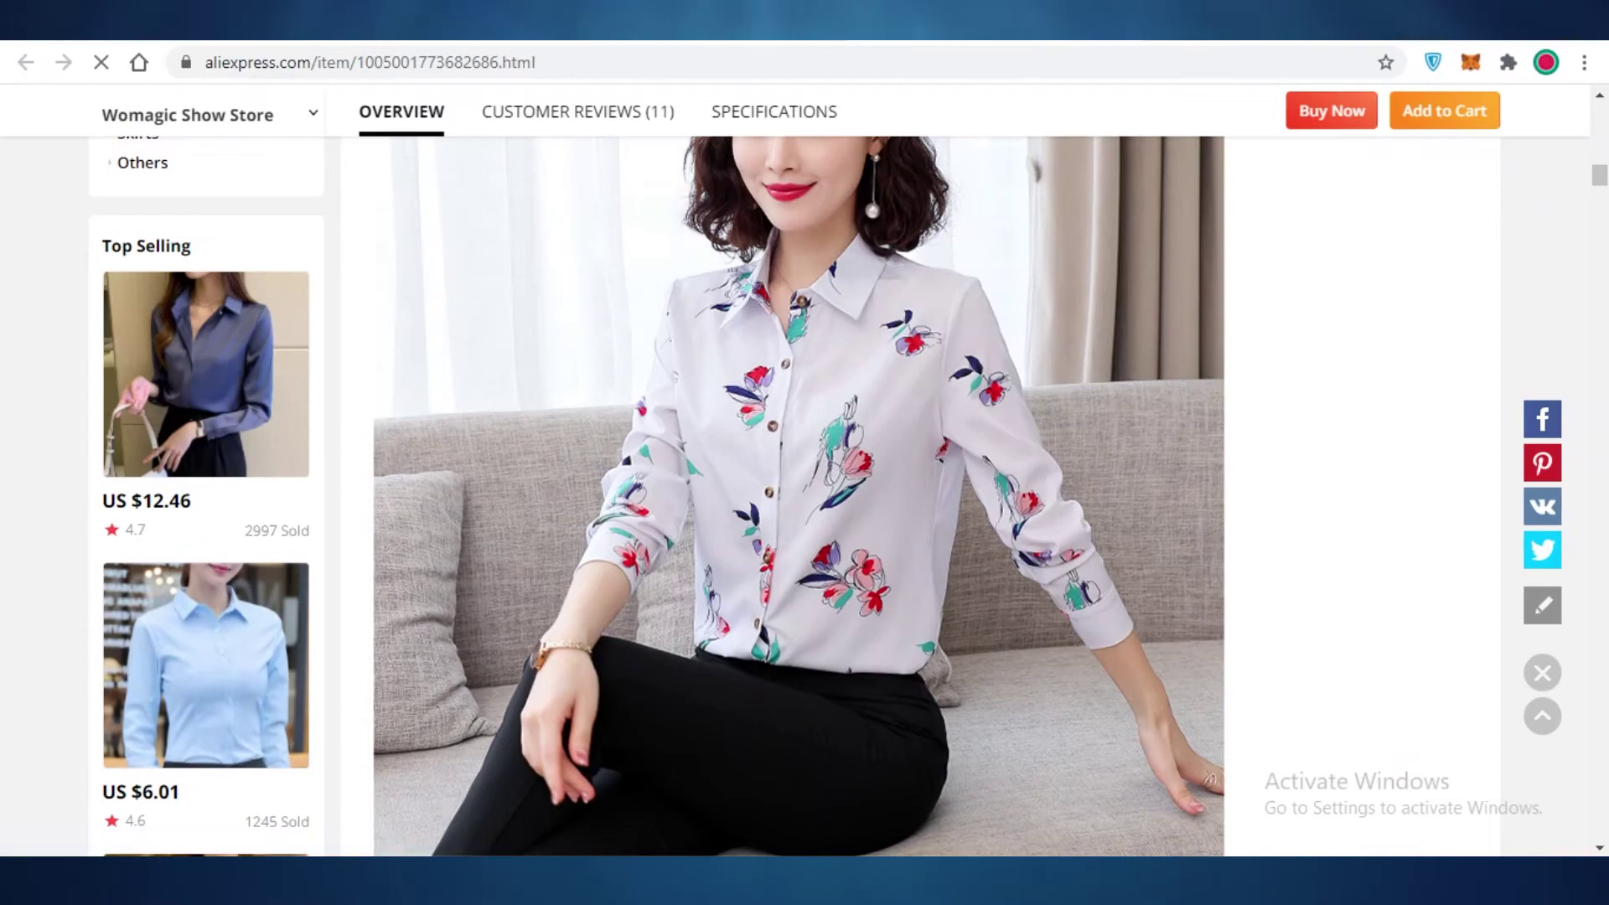
{"action": "left_click", "coordinate": [913, 21]}
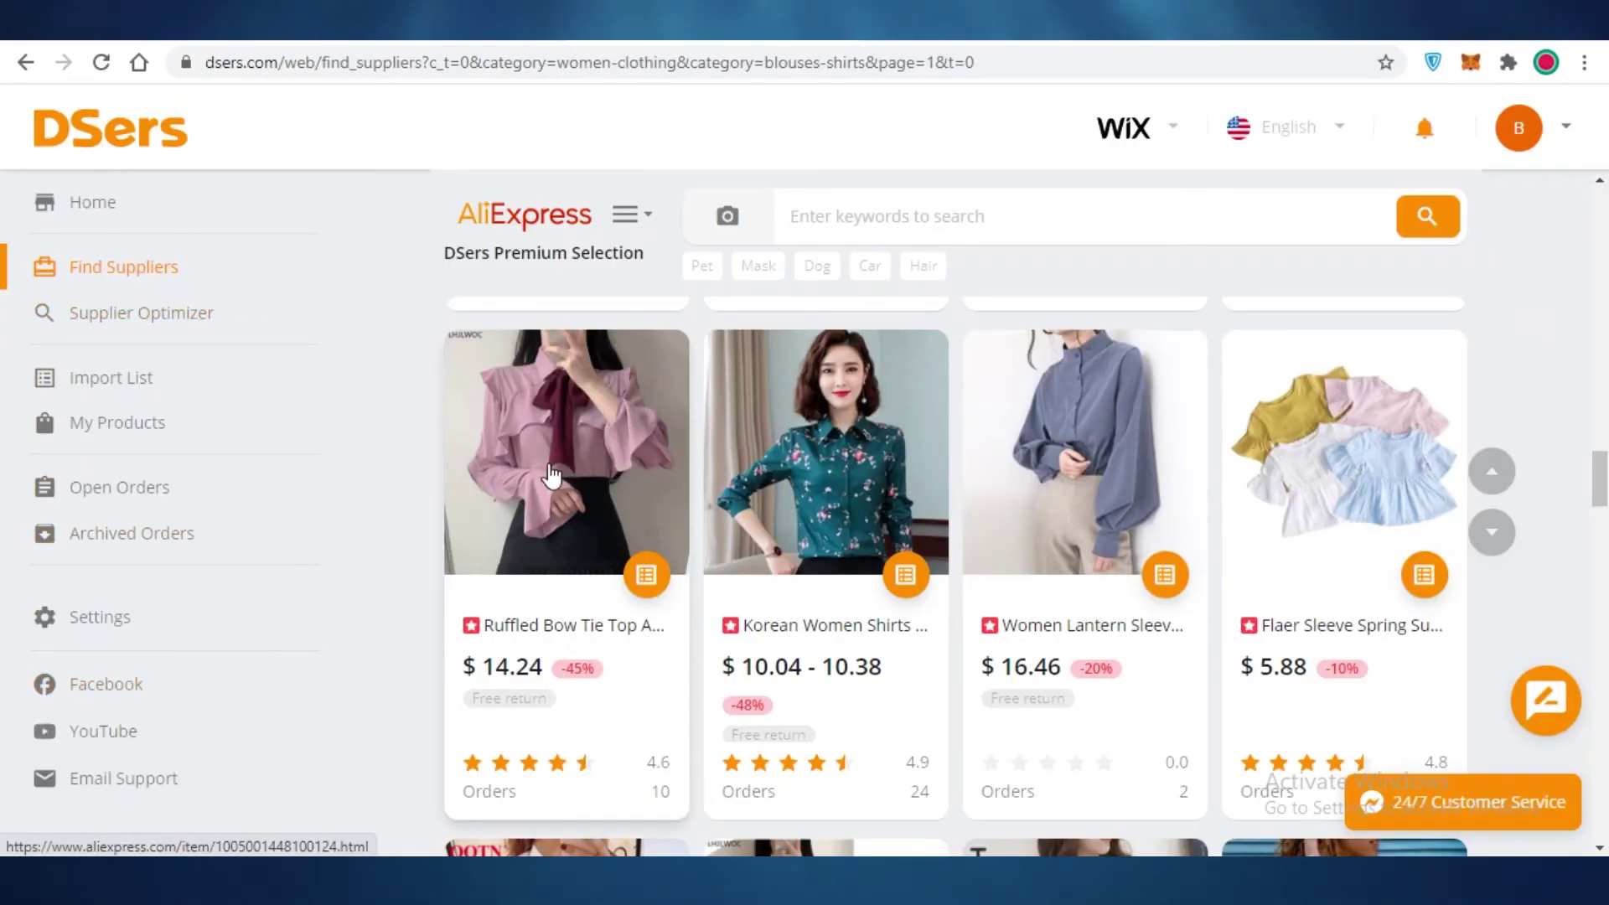
{"action": "scroll", "coordinate": [438, 513], "scroll_direction": "up", "scroll_amount": 5}
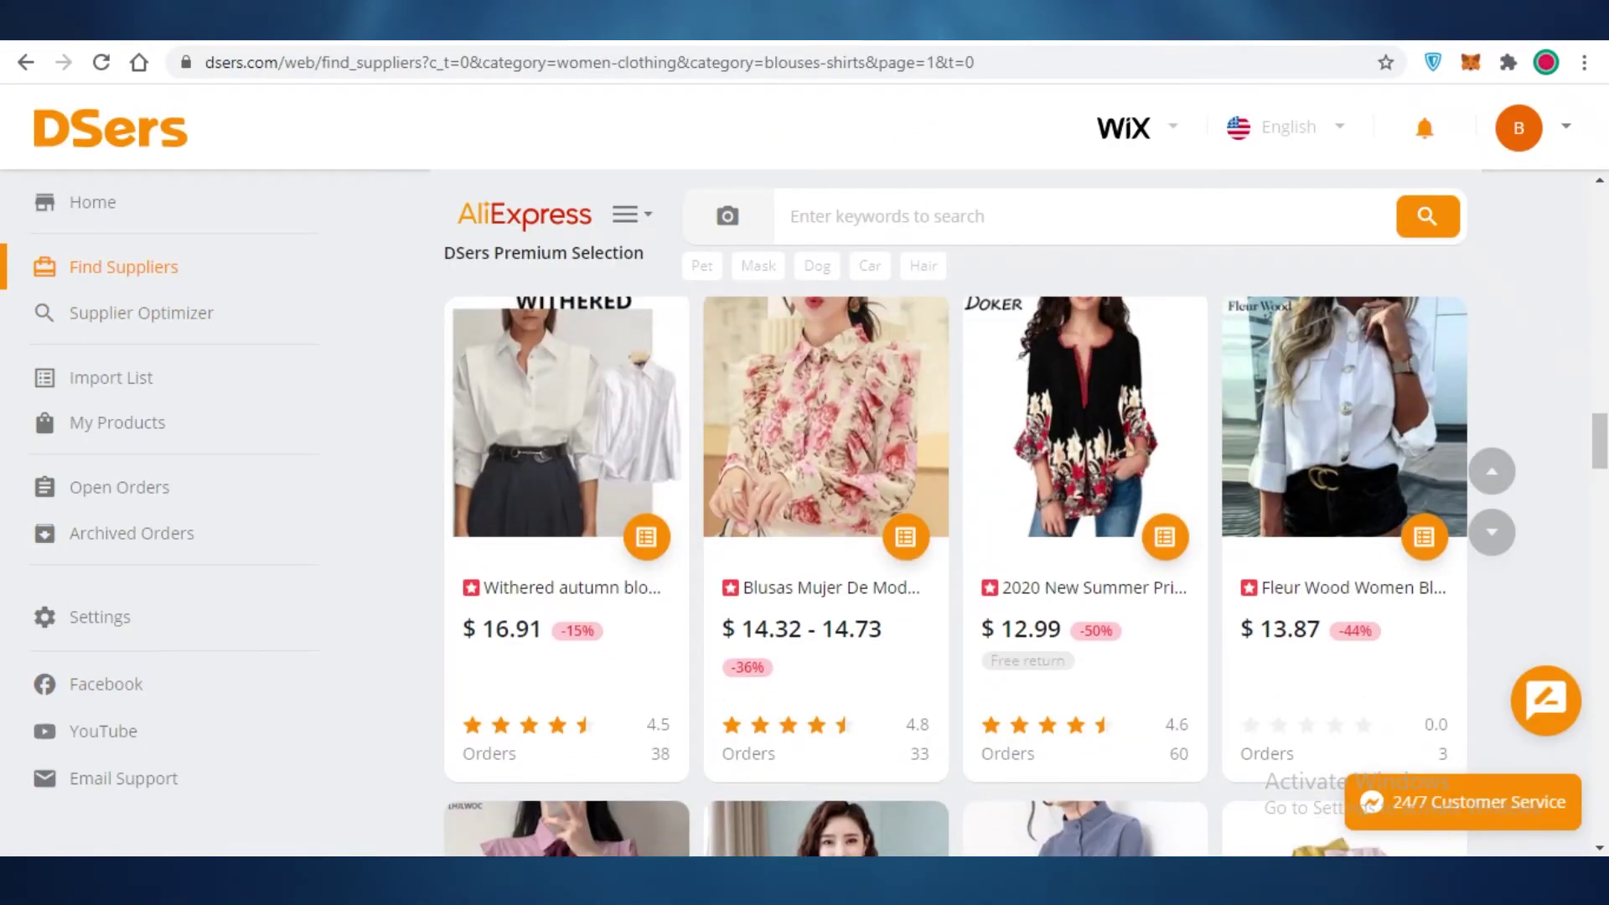
{"action": "scroll", "coordinate": [1127, 237], "scroll_direction": "up", "scroll_amount": 2}
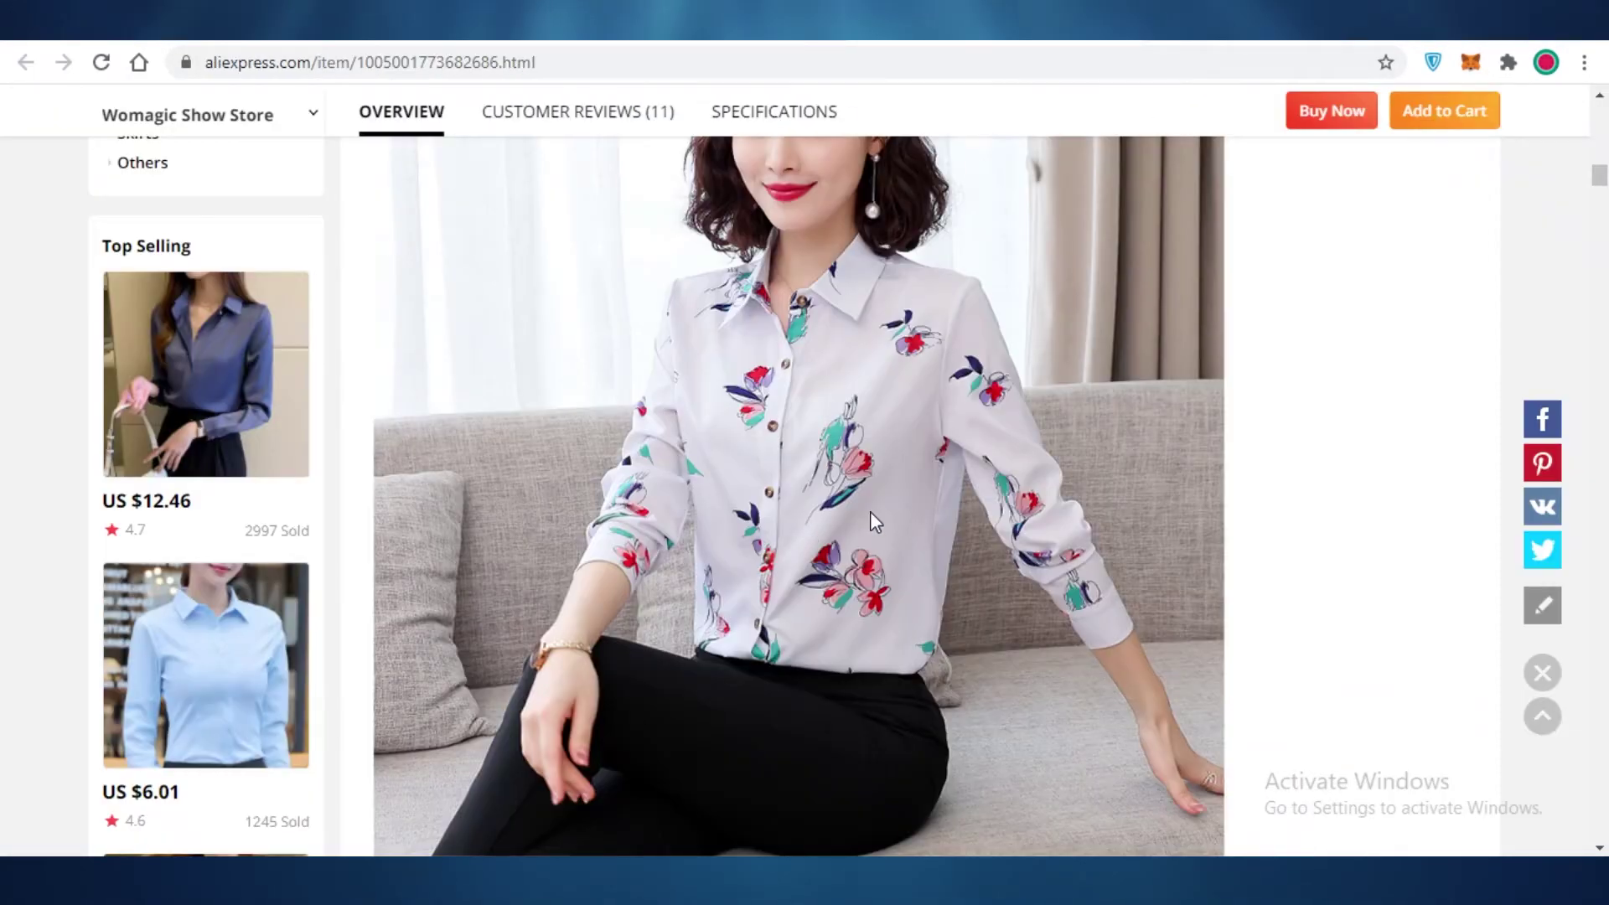
{"action": "scroll", "coordinate": [870, 511], "scroll_direction": "up", "scroll_amount": 10}
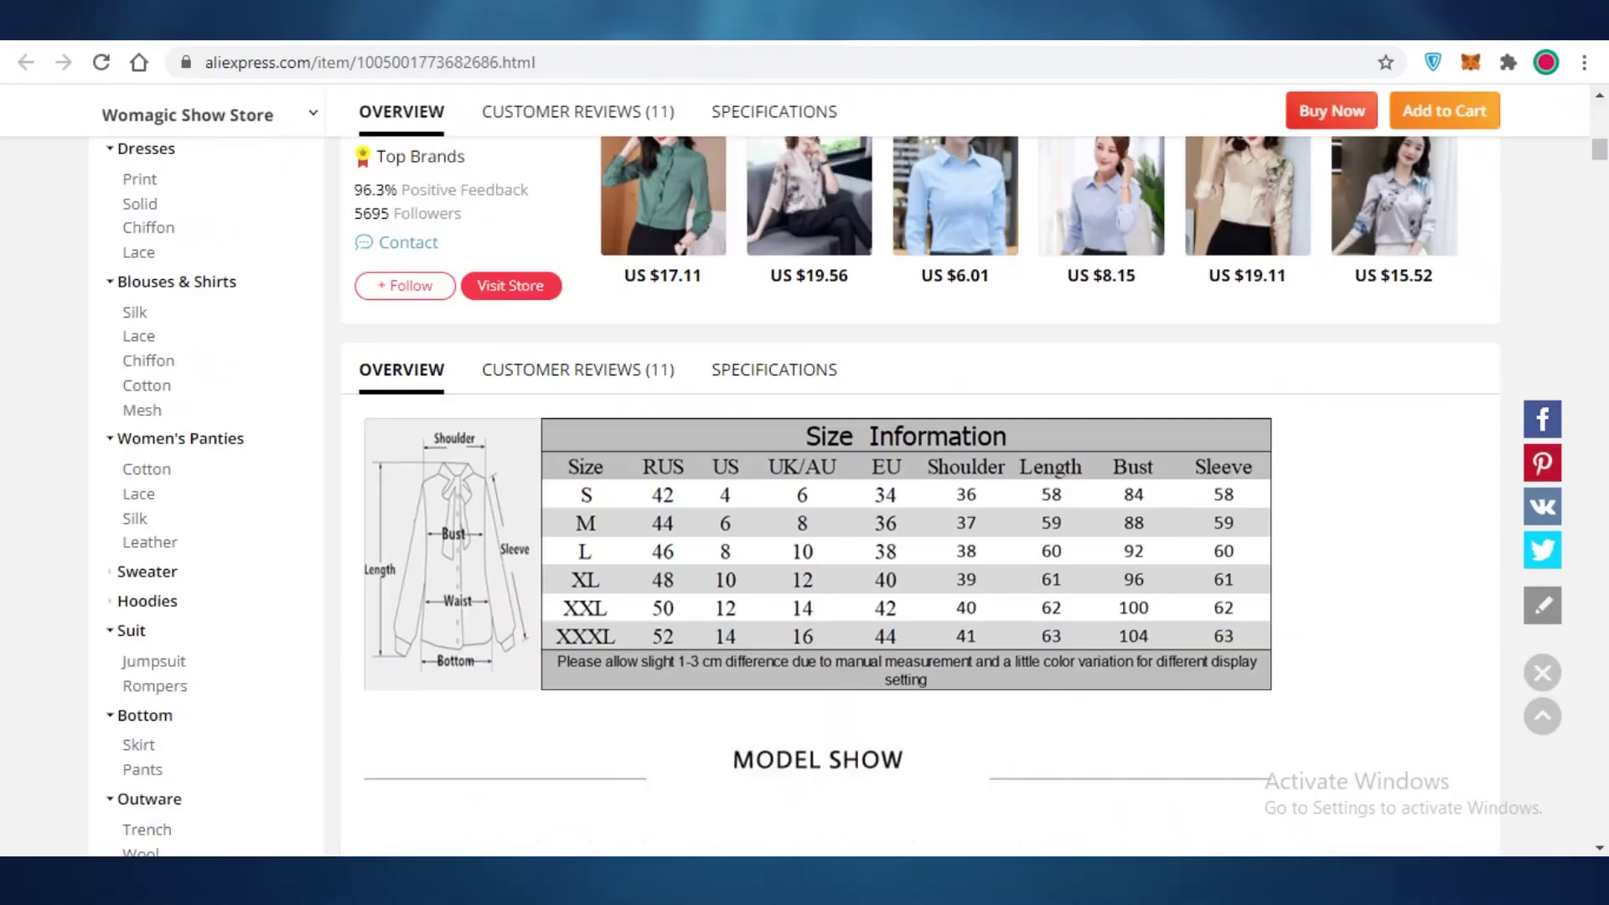
{"action": "scroll", "coordinate": [737, 237], "scroll_direction": "up", "scroll_amount": 8}
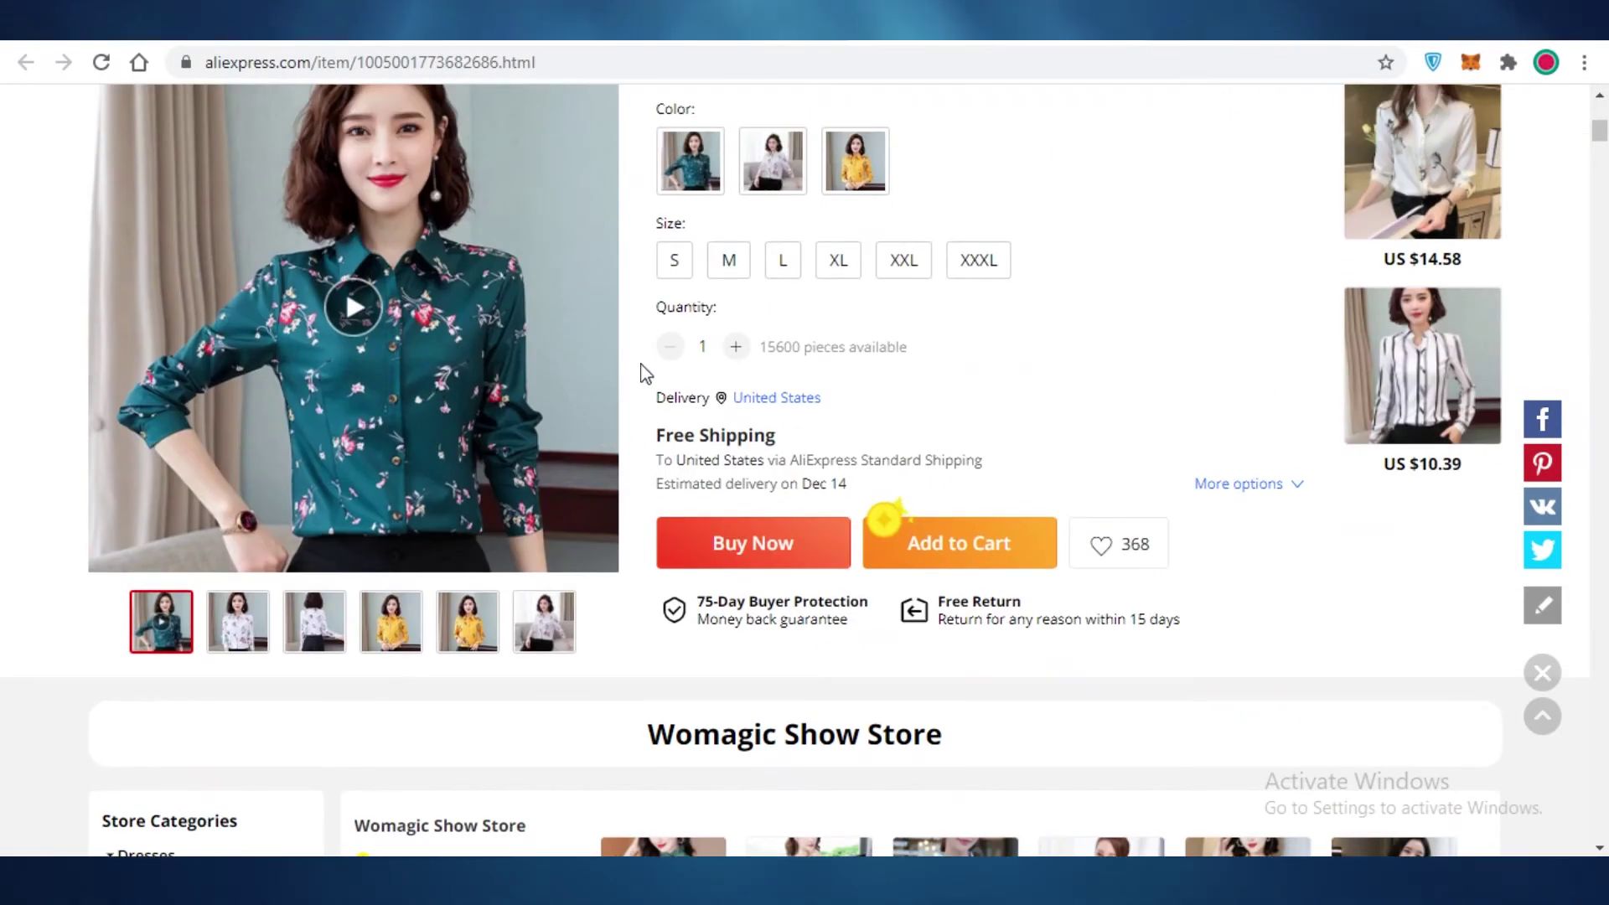
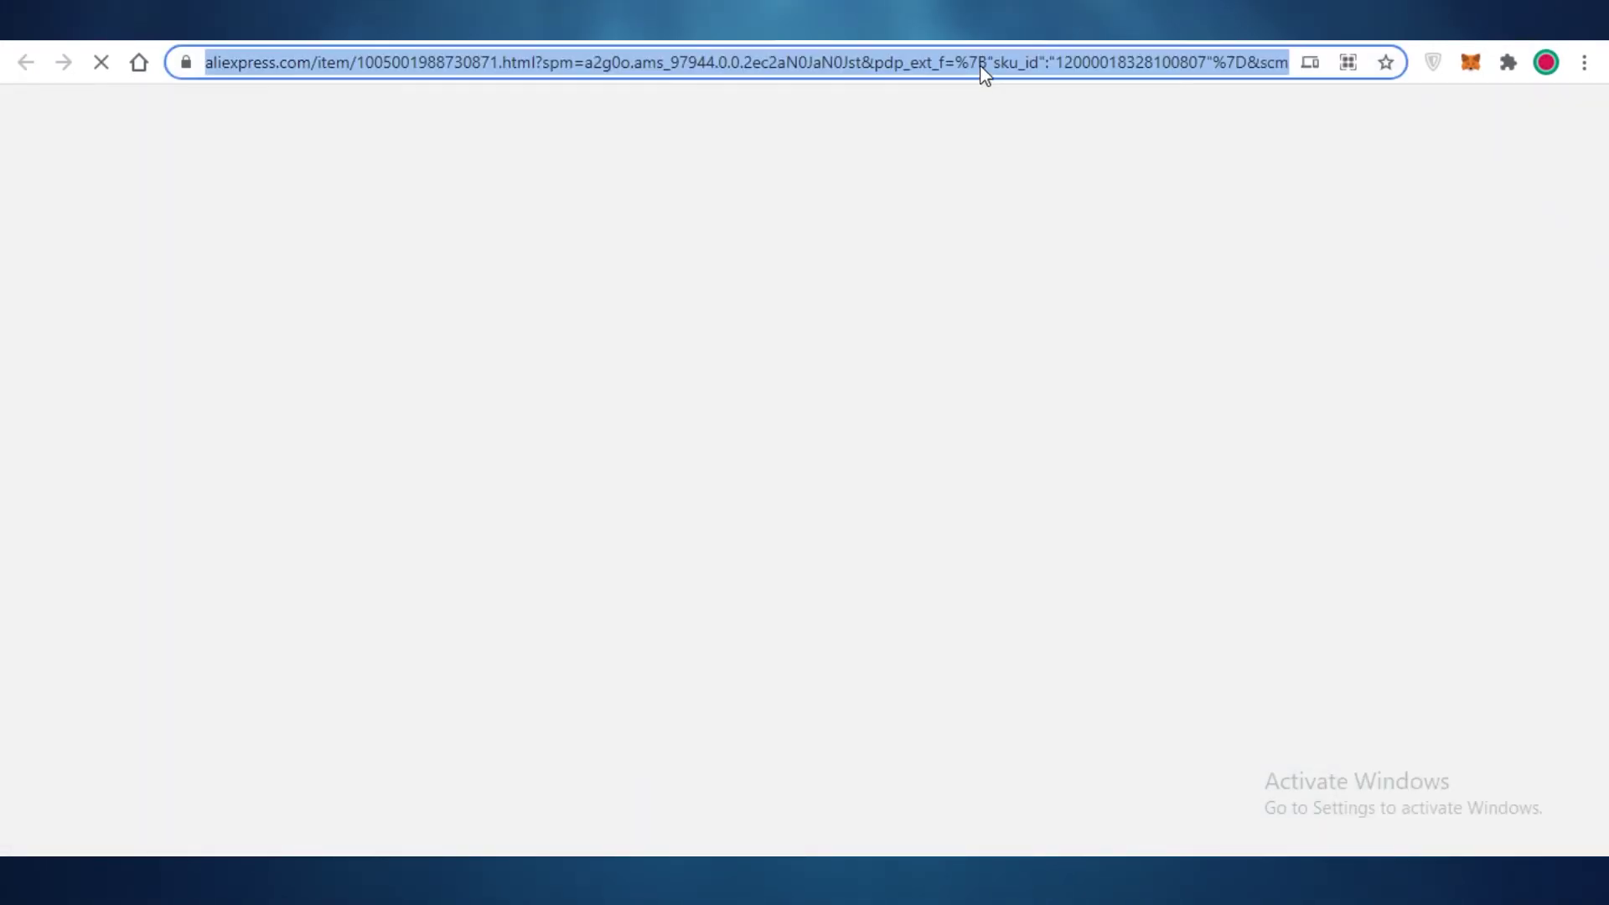
Copy the AliExpress URL of the Han Queen blouse and search for similar products with it in the DSers Supplier Optimizer.
{"action": "right_click", "coordinate": [980, 66]}
{"action": "left_click", "coordinate": [997, 233]}
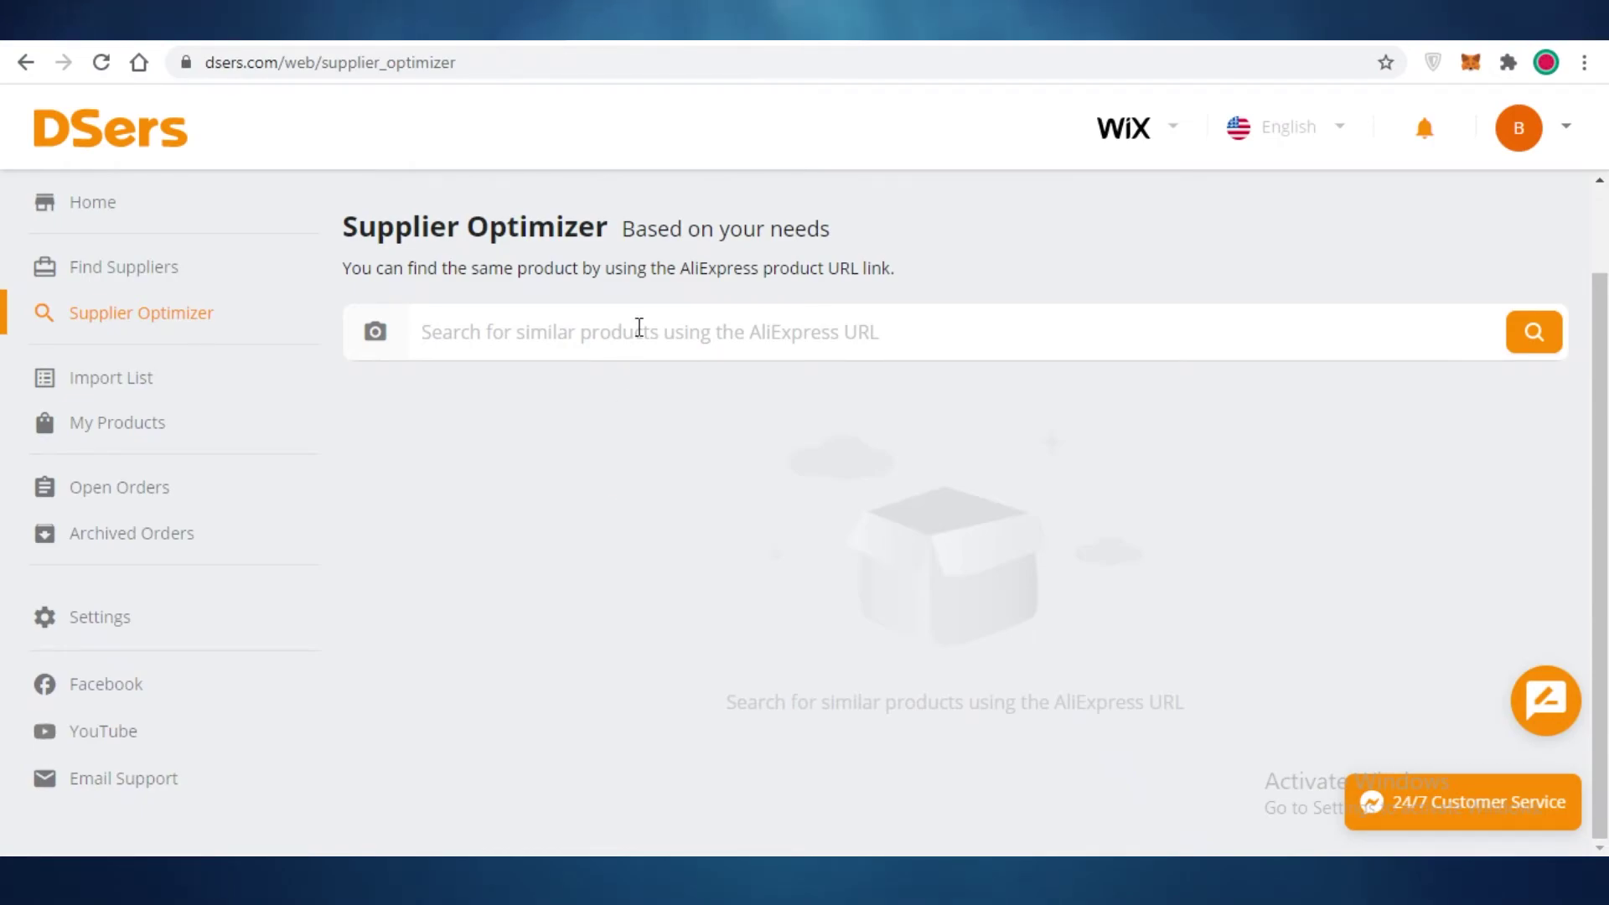
{"action": "right_click", "coordinate": [638, 327]}
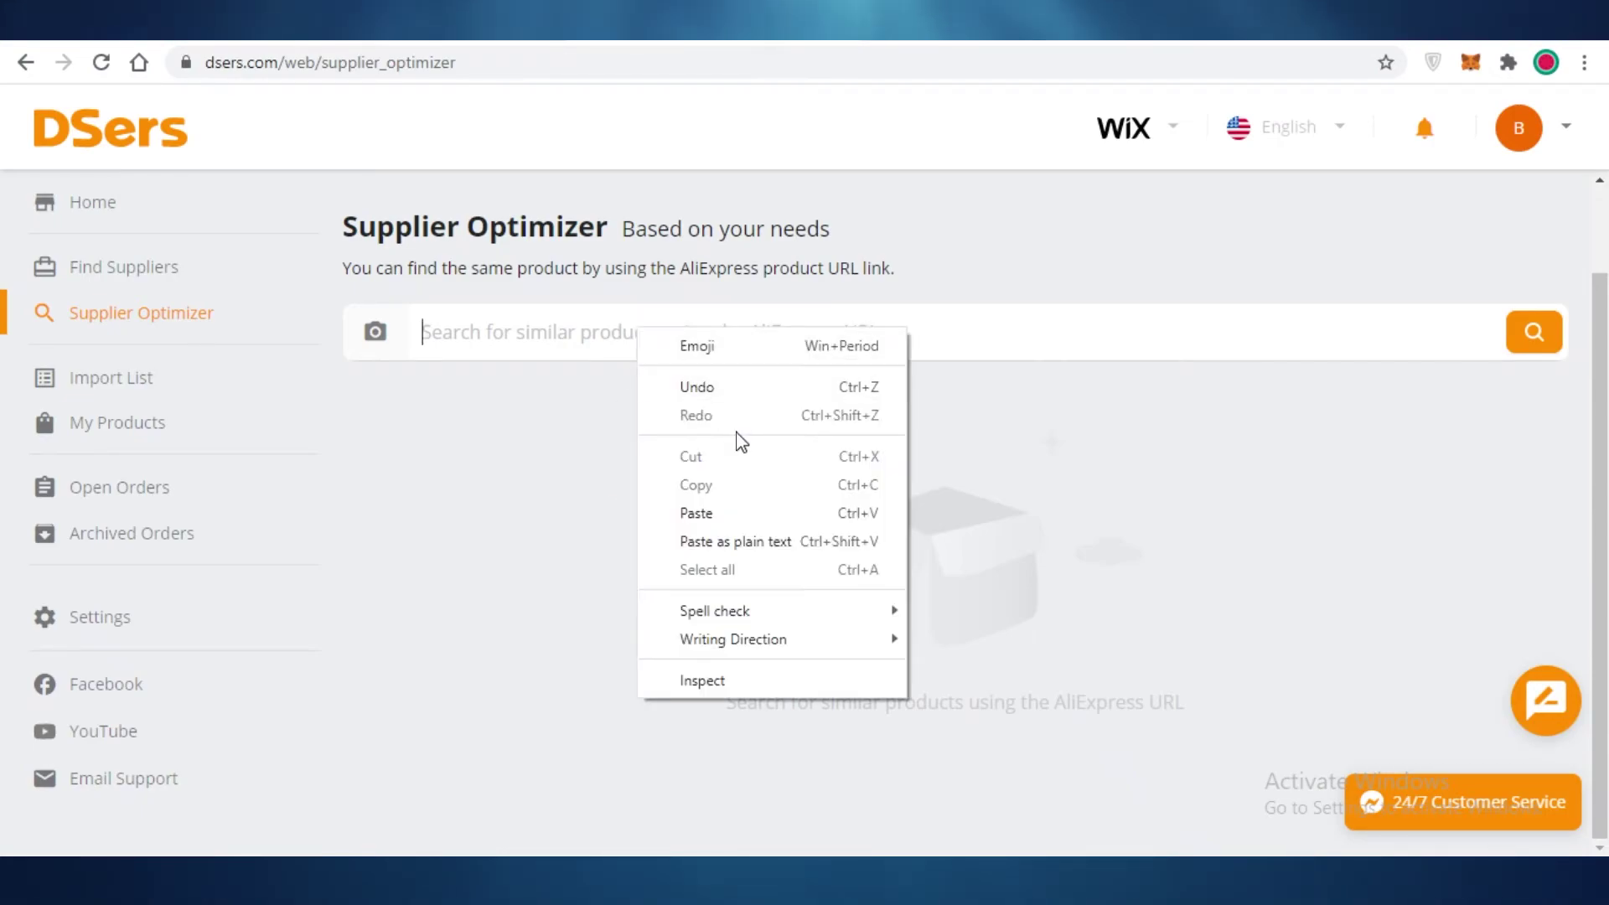
{"action": "left_click", "coordinate": [718, 515]}
{"action": "left_click", "coordinate": [1521, 323]}
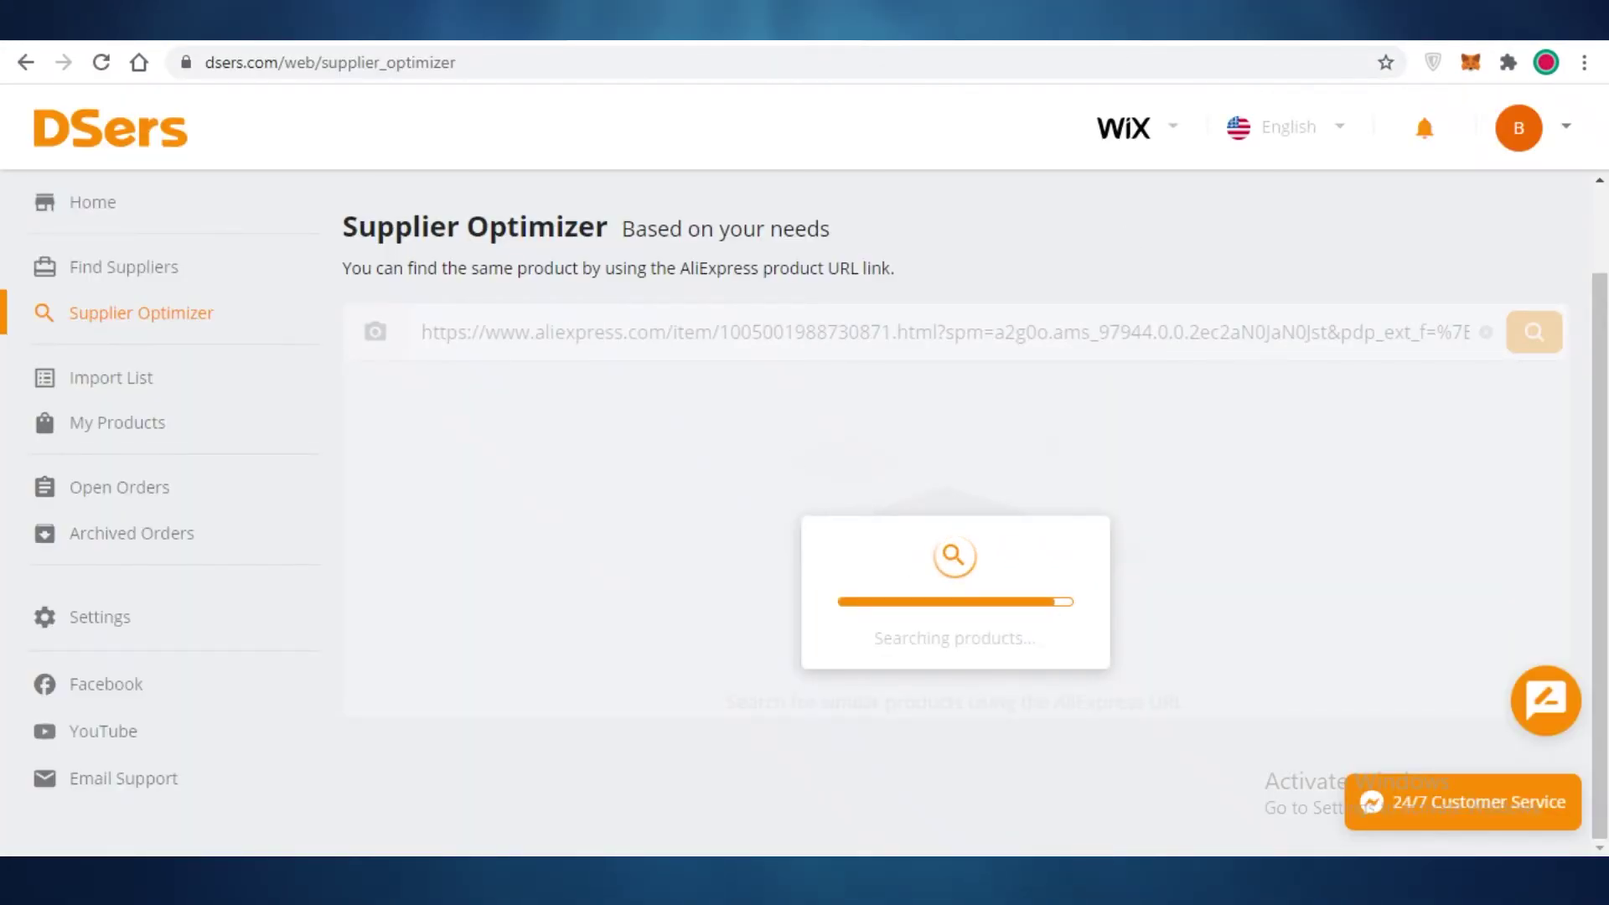
Compare the similar products' prices, shipping costs, sale numbers and delivery dates with those of the original AliExpress blouse listing.
{"action": "left_click", "coordinate": [945, 42]}
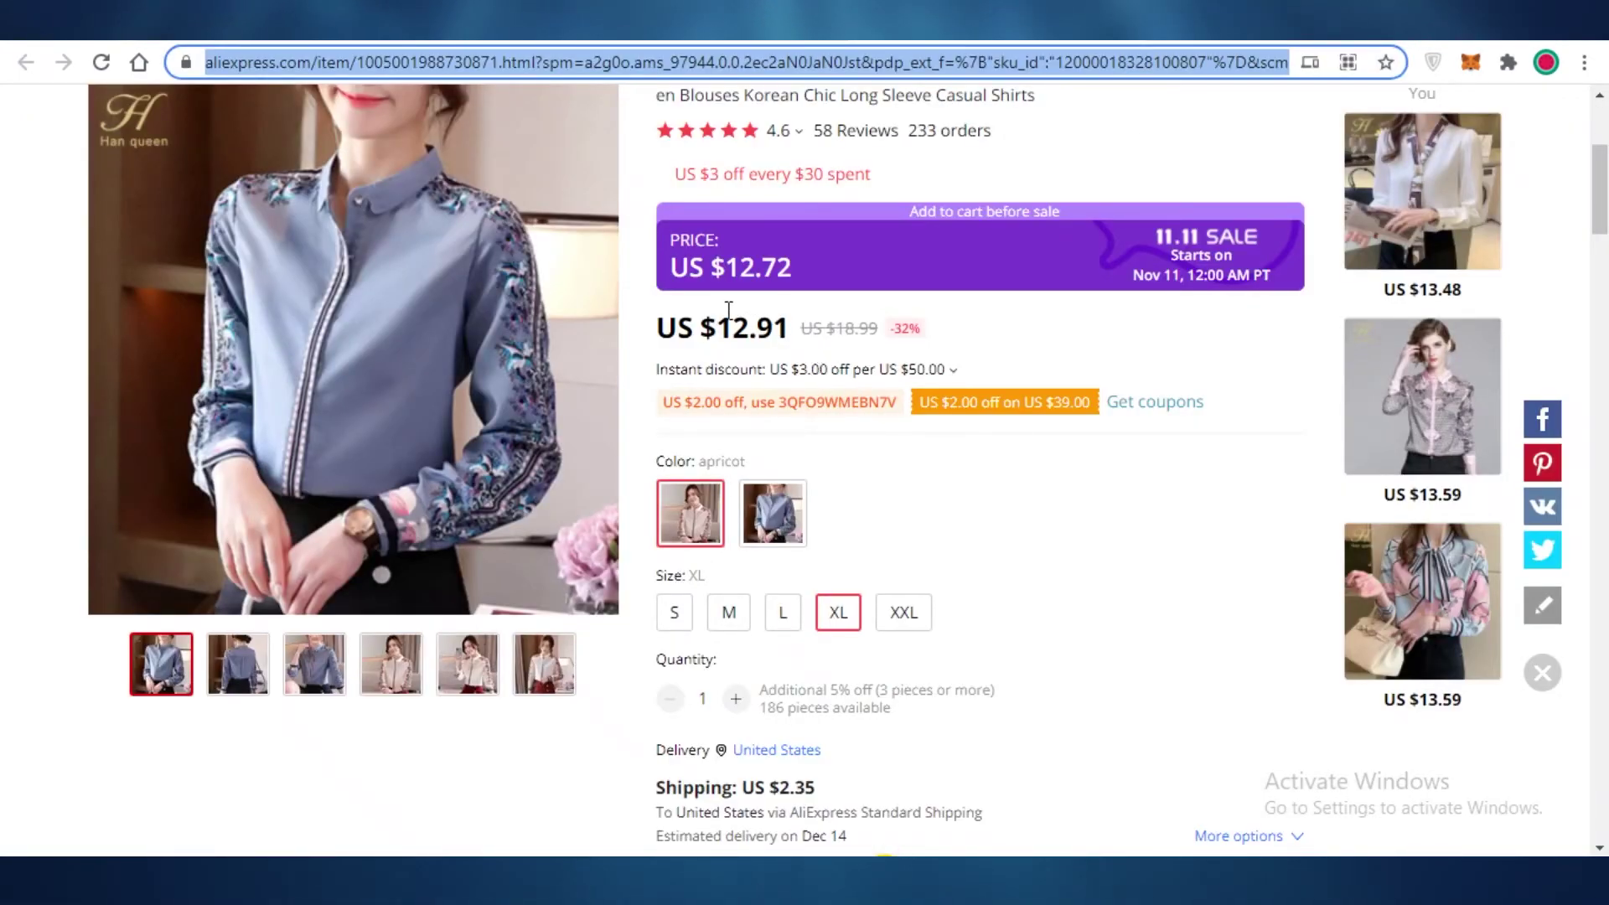
{"action": "scroll", "coordinate": [743, 452], "scroll_direction": "down", "scroll_amount": 3}
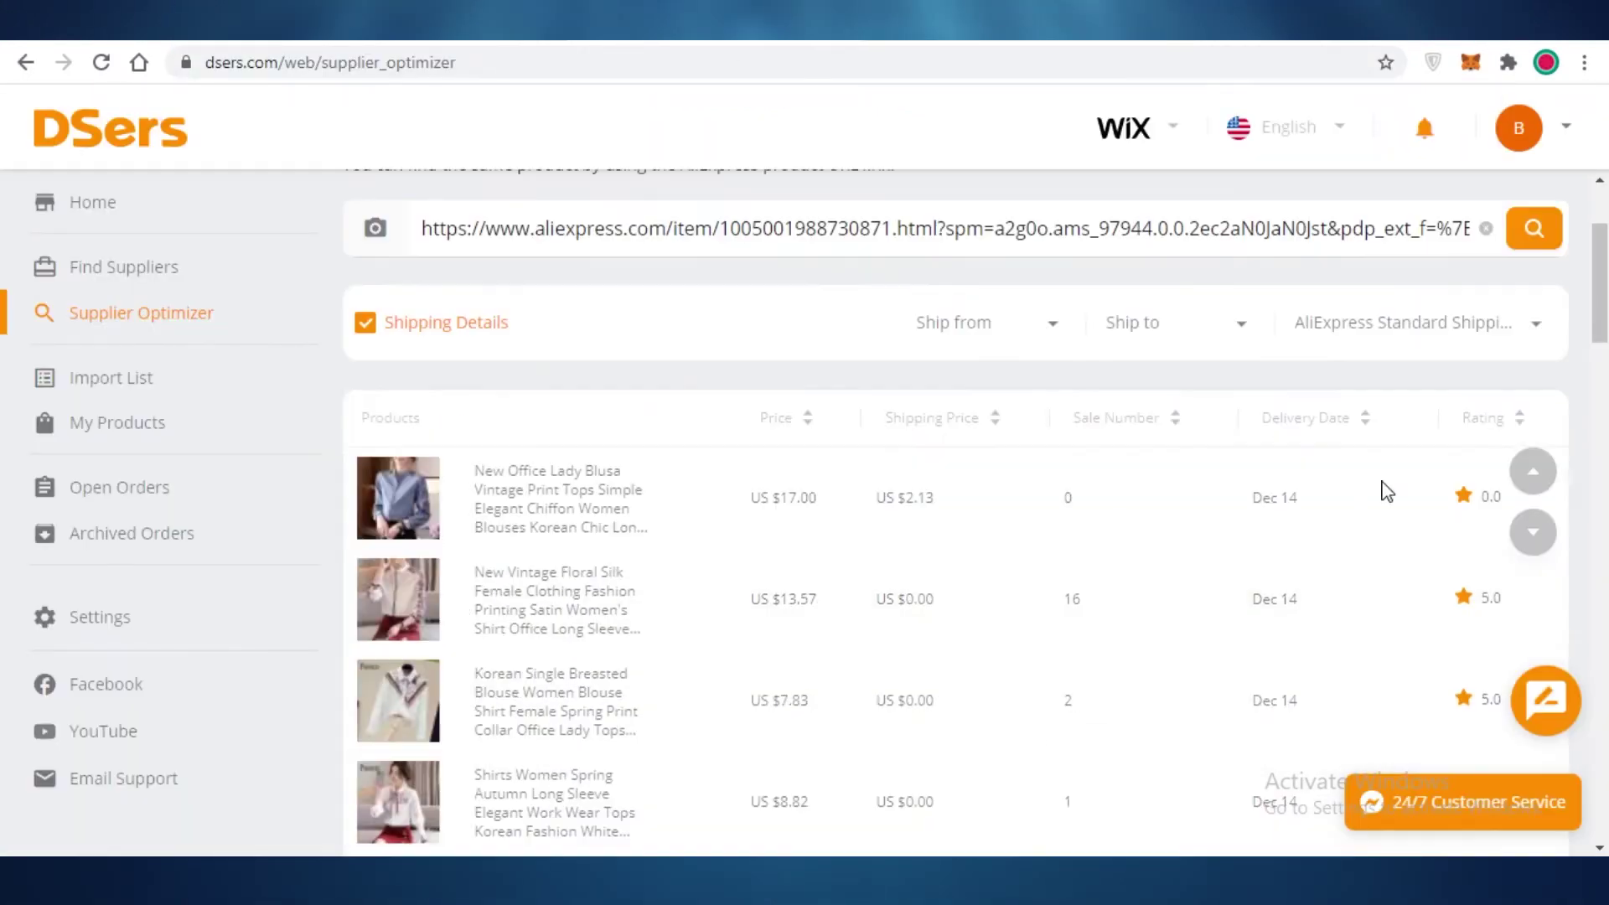
{"action": "scroll", "coordinate": [1332, 453], "scroll_direction": "up", "scroll_amount": 2}
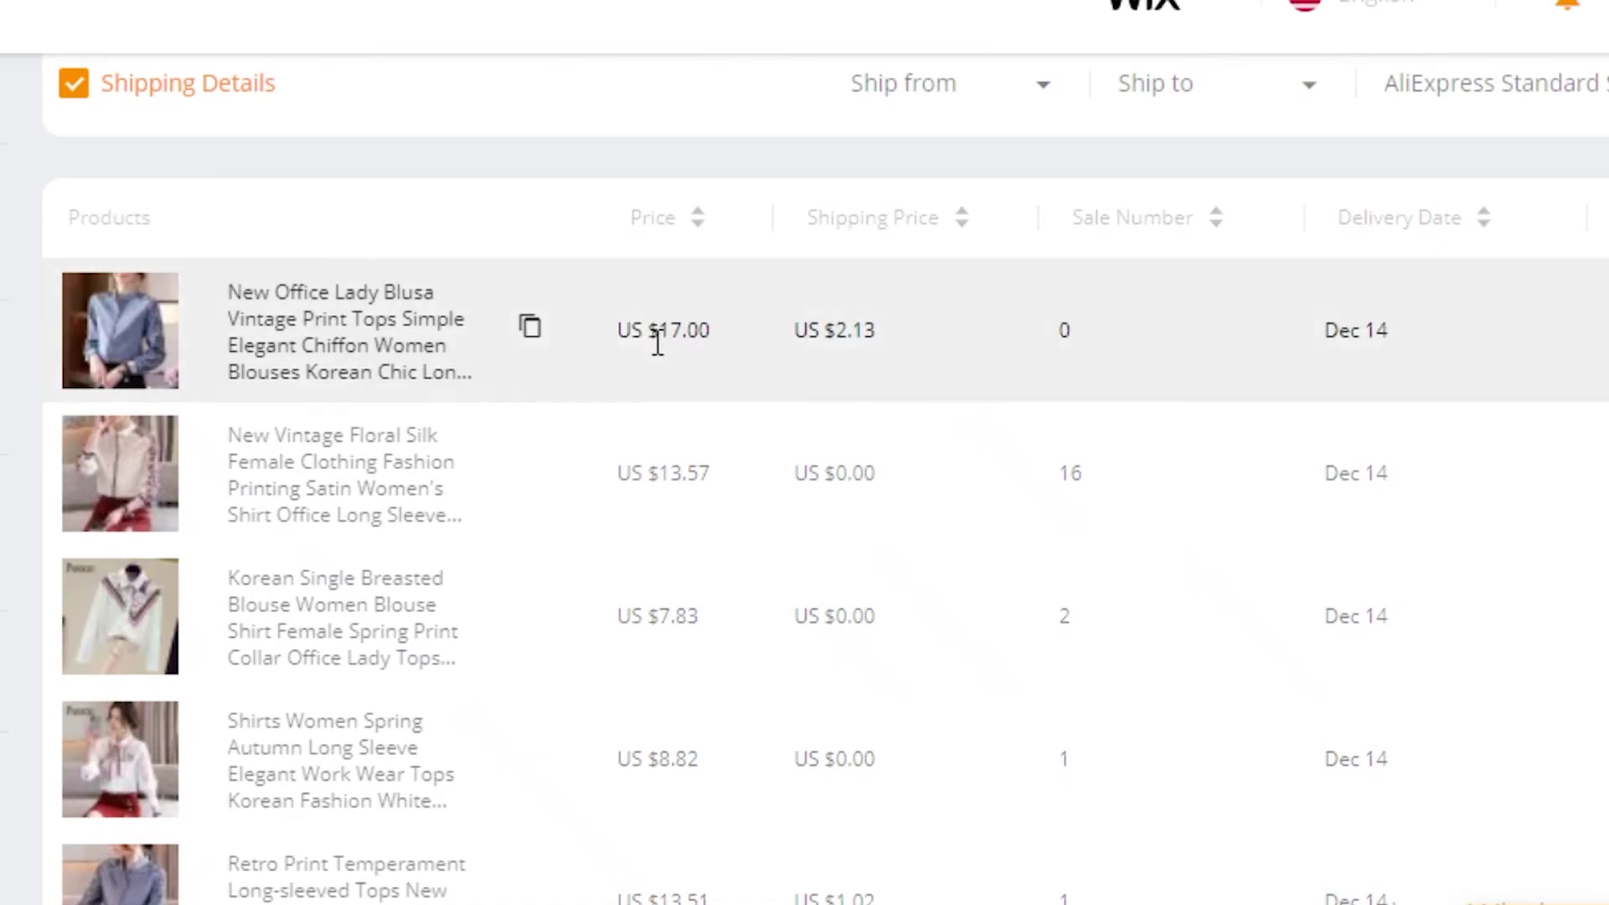
{"action": "scroll", "coordinate": [658, 342], "scroll_direction": "down", "scroll_amount": 2}
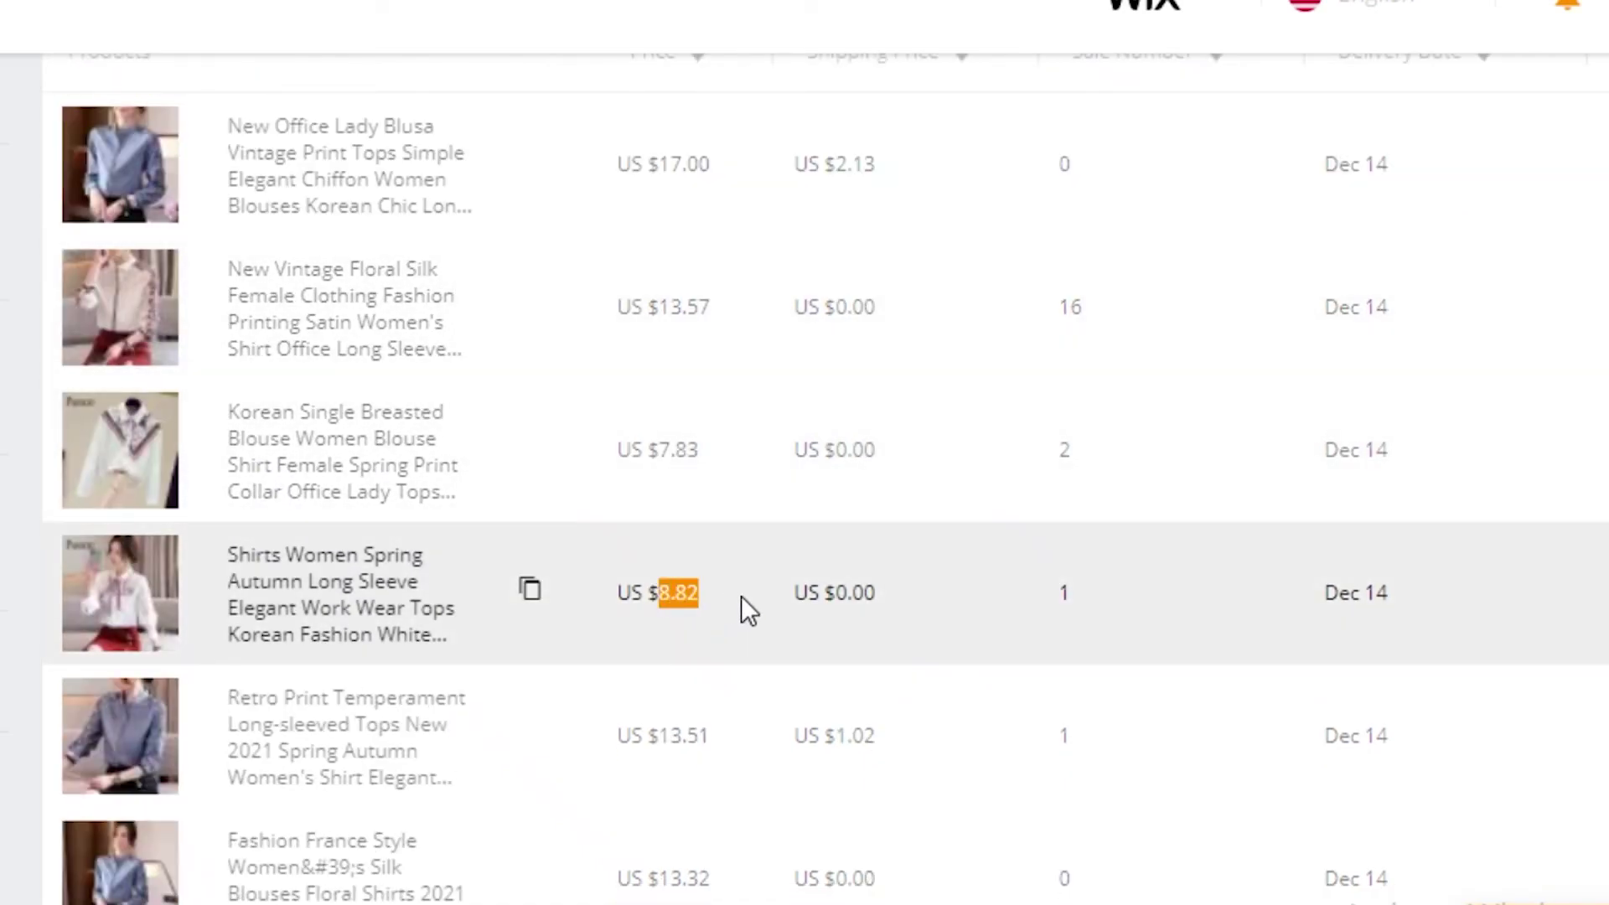
{"action": "scroll", "coordinate": [1114, 619], "scroll_direction": "down", "scroll_amount": 2}
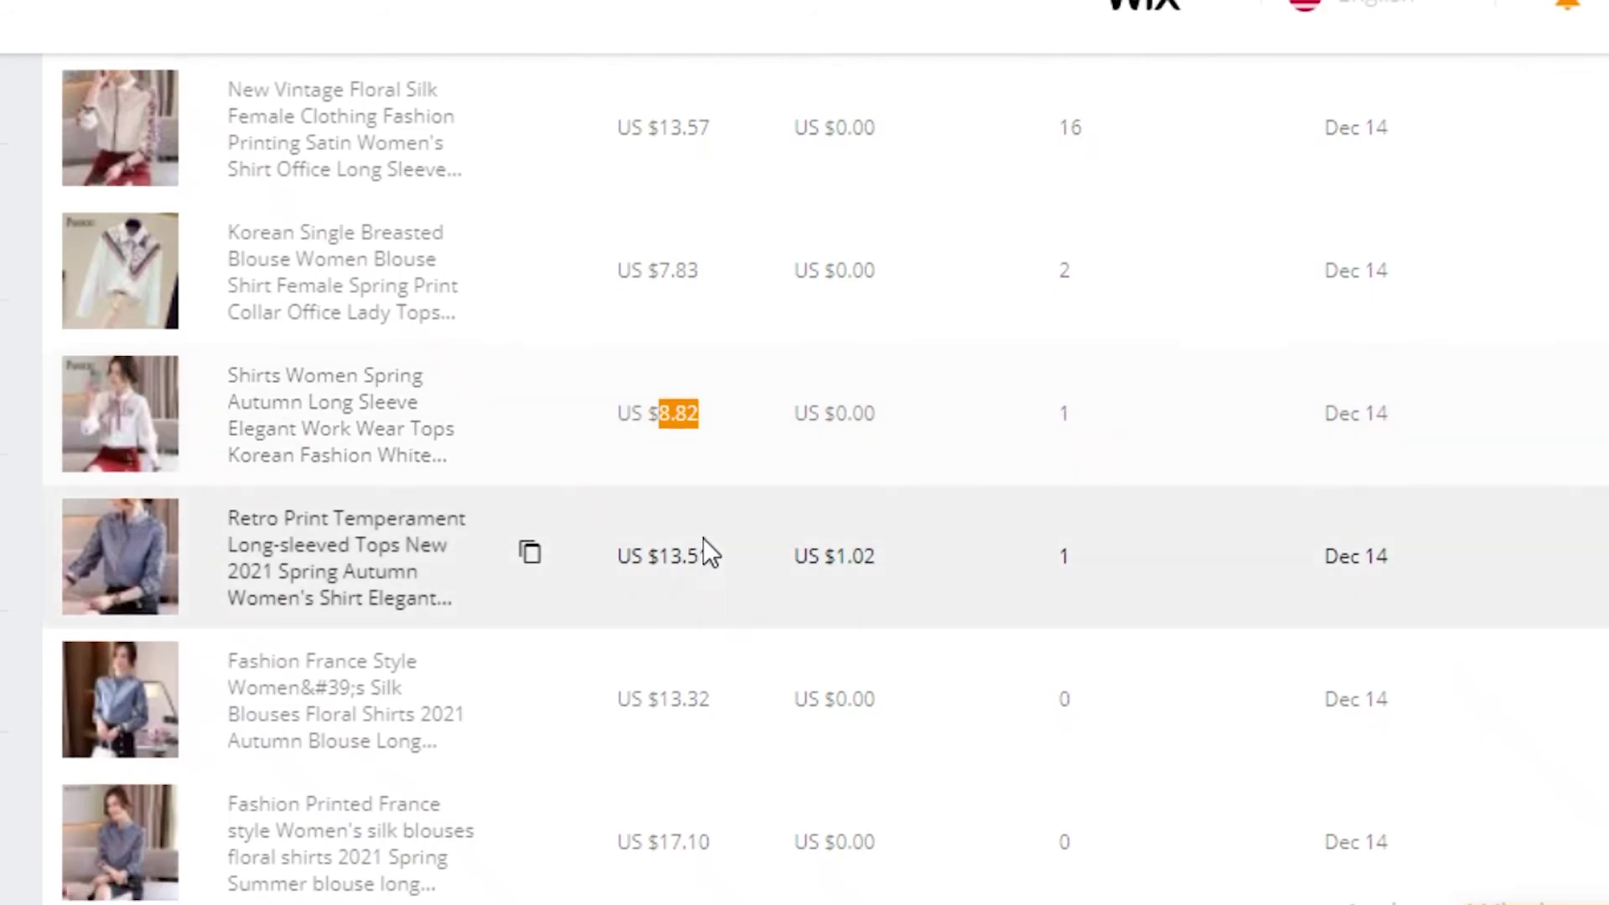
{"action": "scroll", "coordinate": [713, 548], "scroll_direction": "down", "scroll_amount": 4}
{"action": "scroll", "coordinate": [707, 453], "scroll_direction": "down", "scroll_amount": 4}
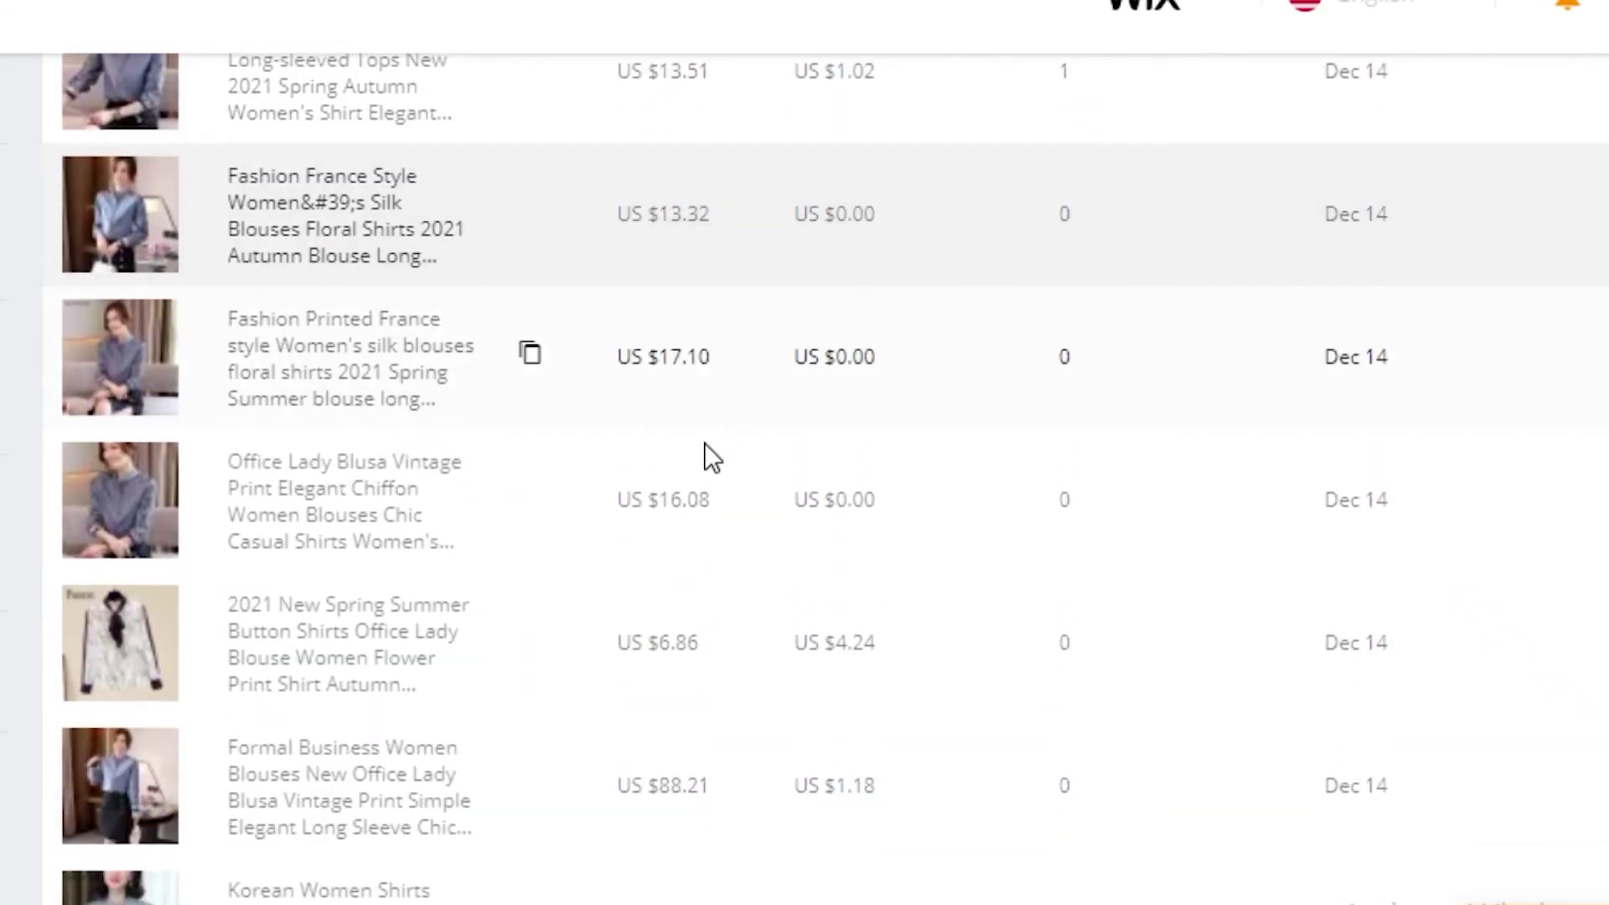
{"action": "scroll", "coordinate": [702, 444], "scroll_direction": "down", "scroll_amount": 10}
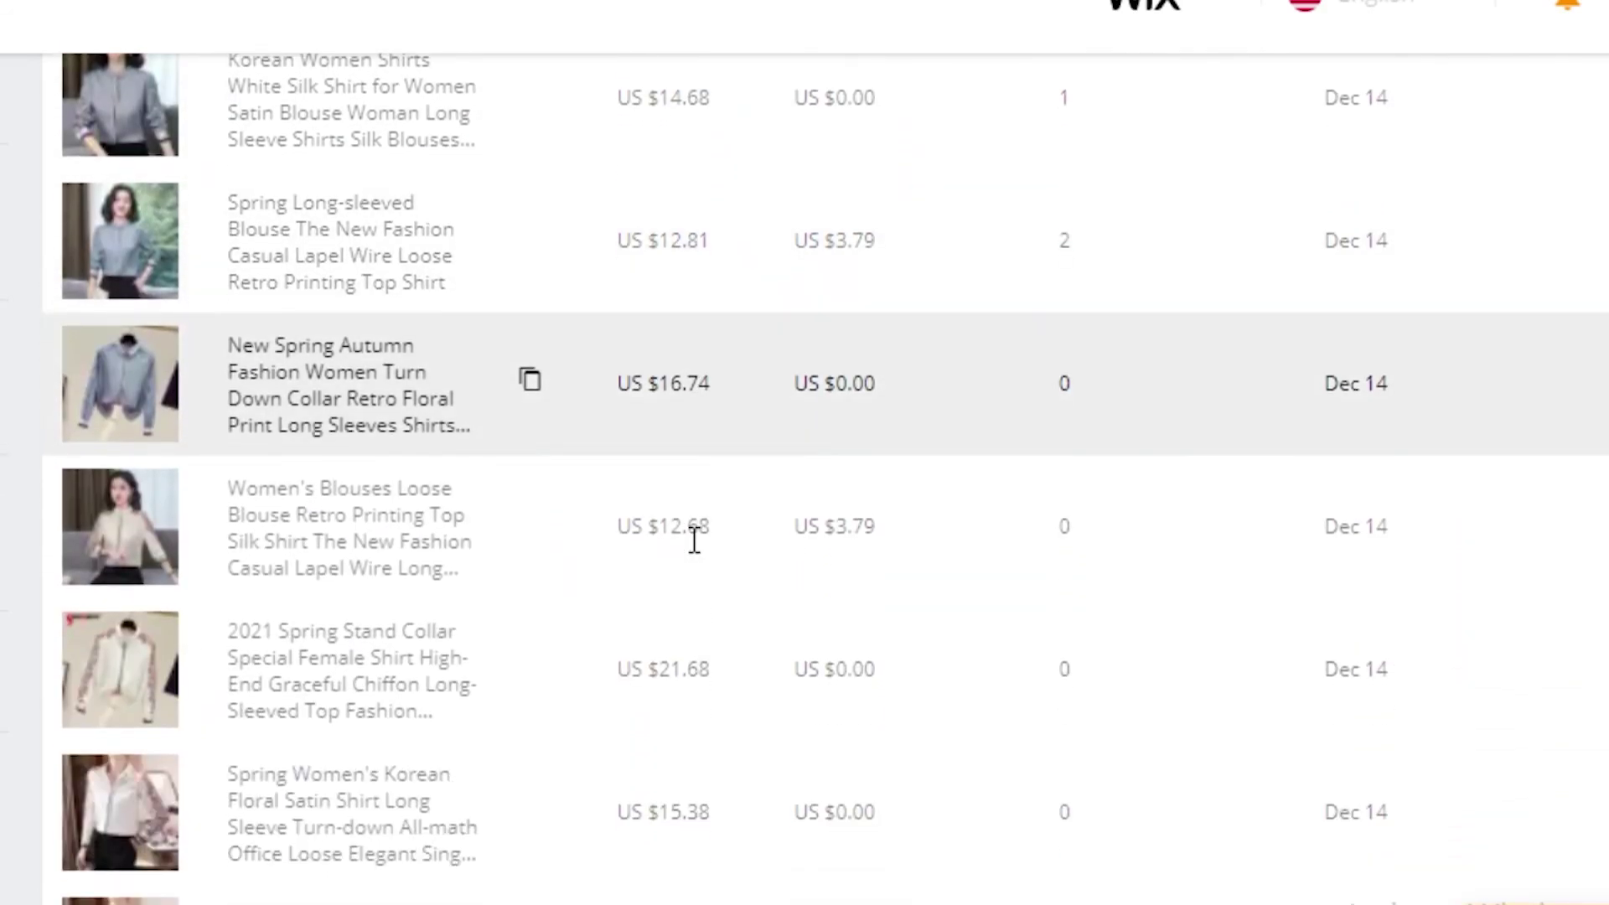
{"action": "scroll", "coordinate": [680, 356], "scroll_direction": "down", "scroll_amount": 4}
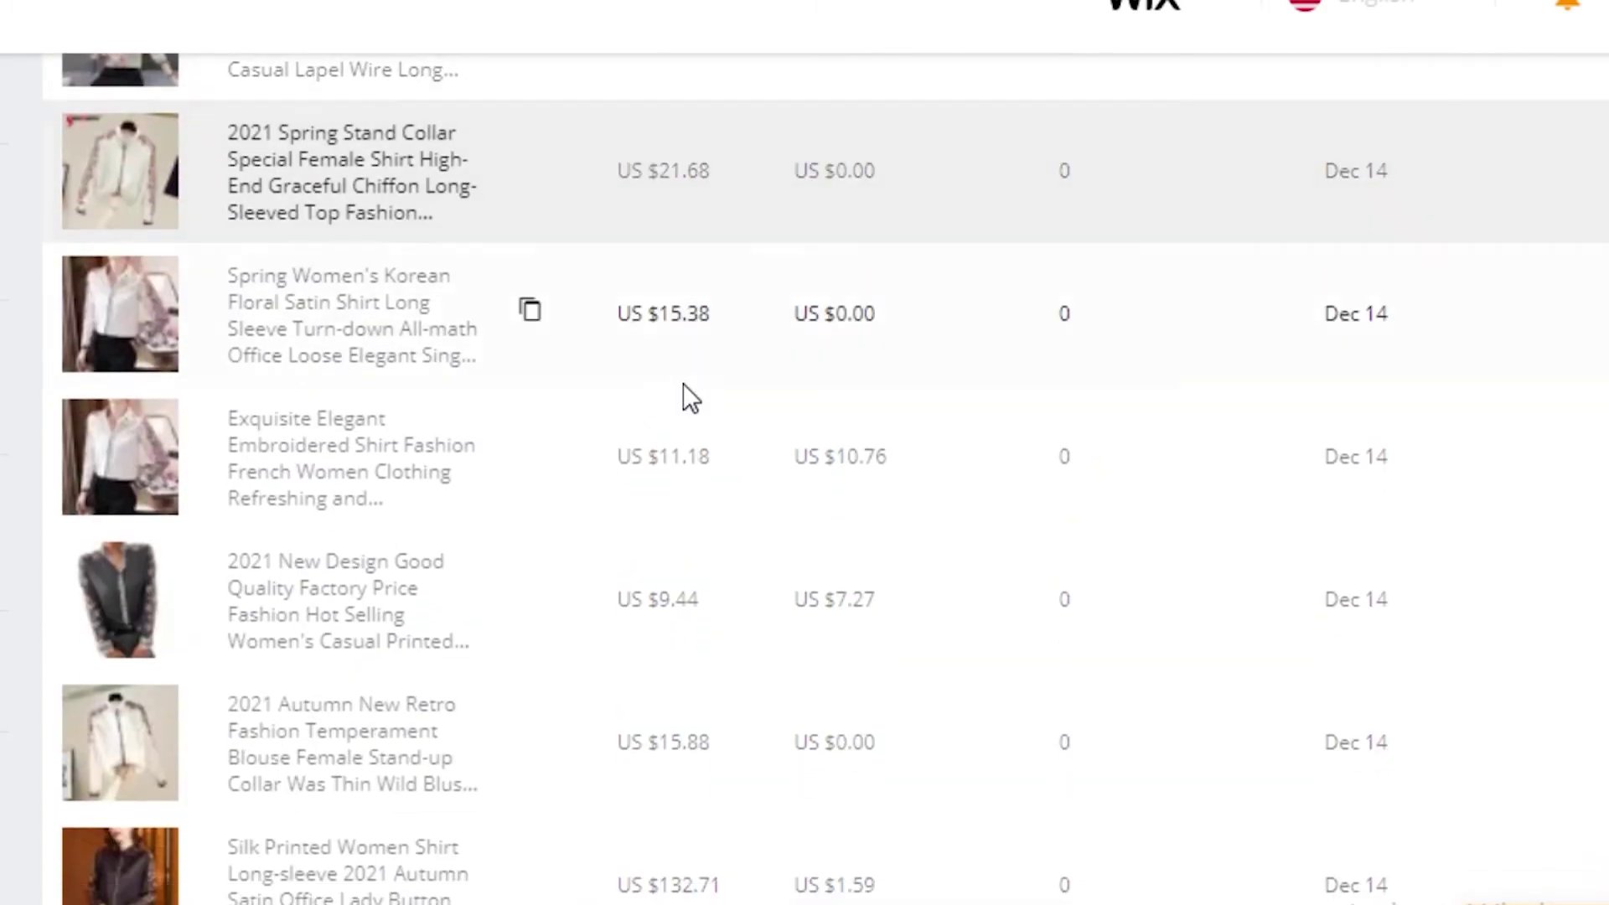
{"action": "scroll", "coordinate": [693, 171], "scroll_direction": "up", "scroll_amount": 2}
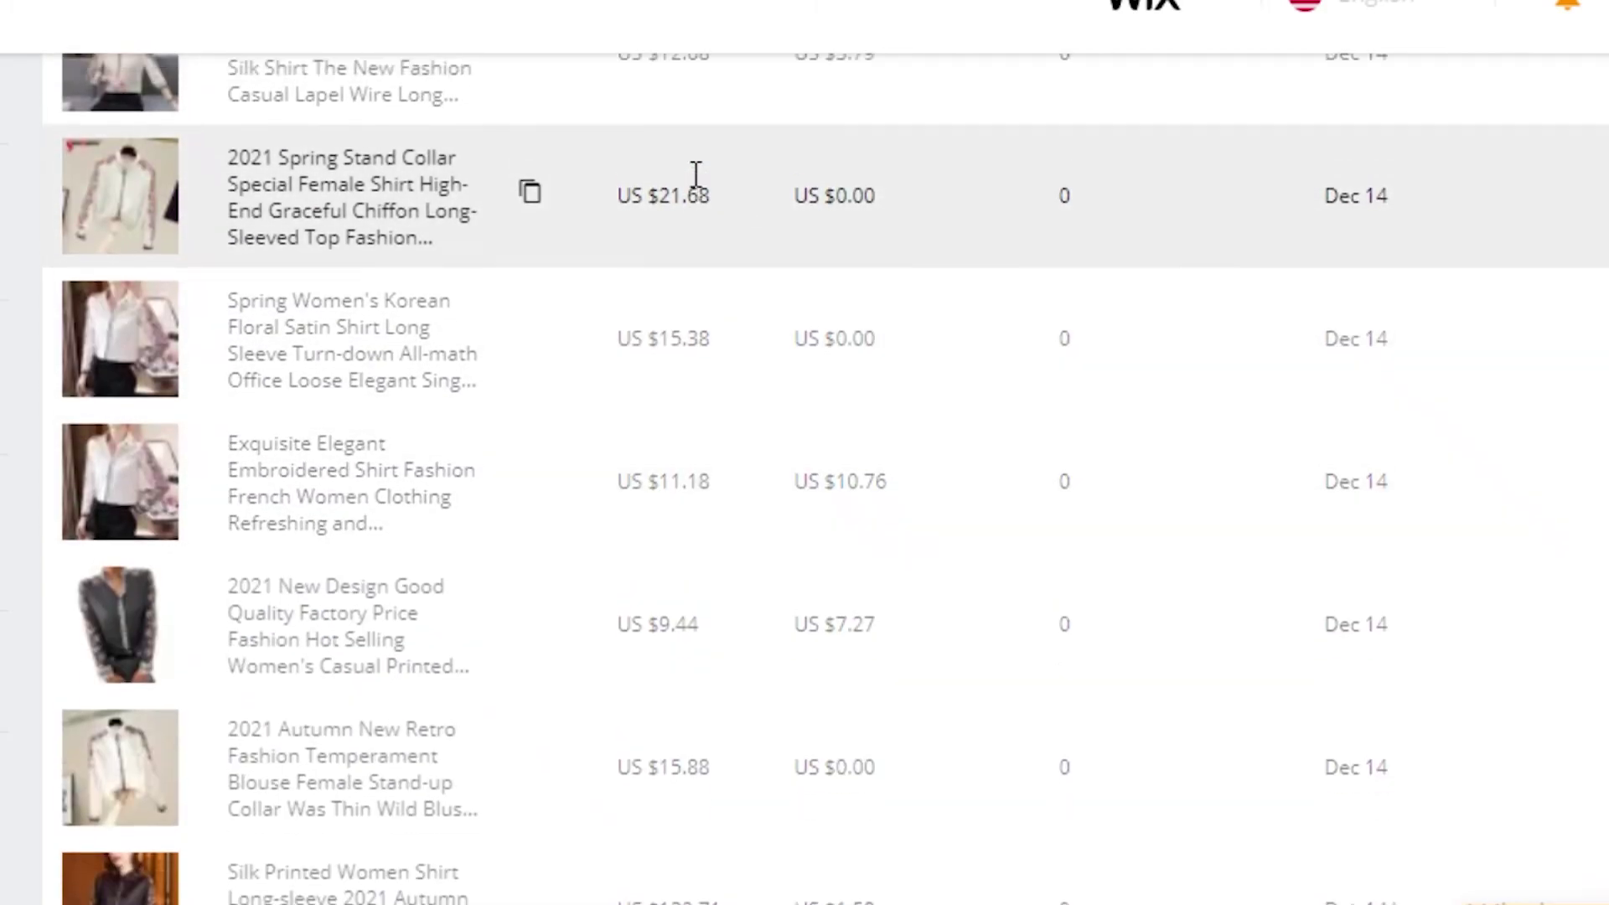
{"action": "scroll", "coordinate": [650, 237], "scroll_direction": "up", "scroll_amount": 5}
{"action": "scroll", "coordinate": [668, 416], "scroll_direction": "down", "scroll_amount": 11}
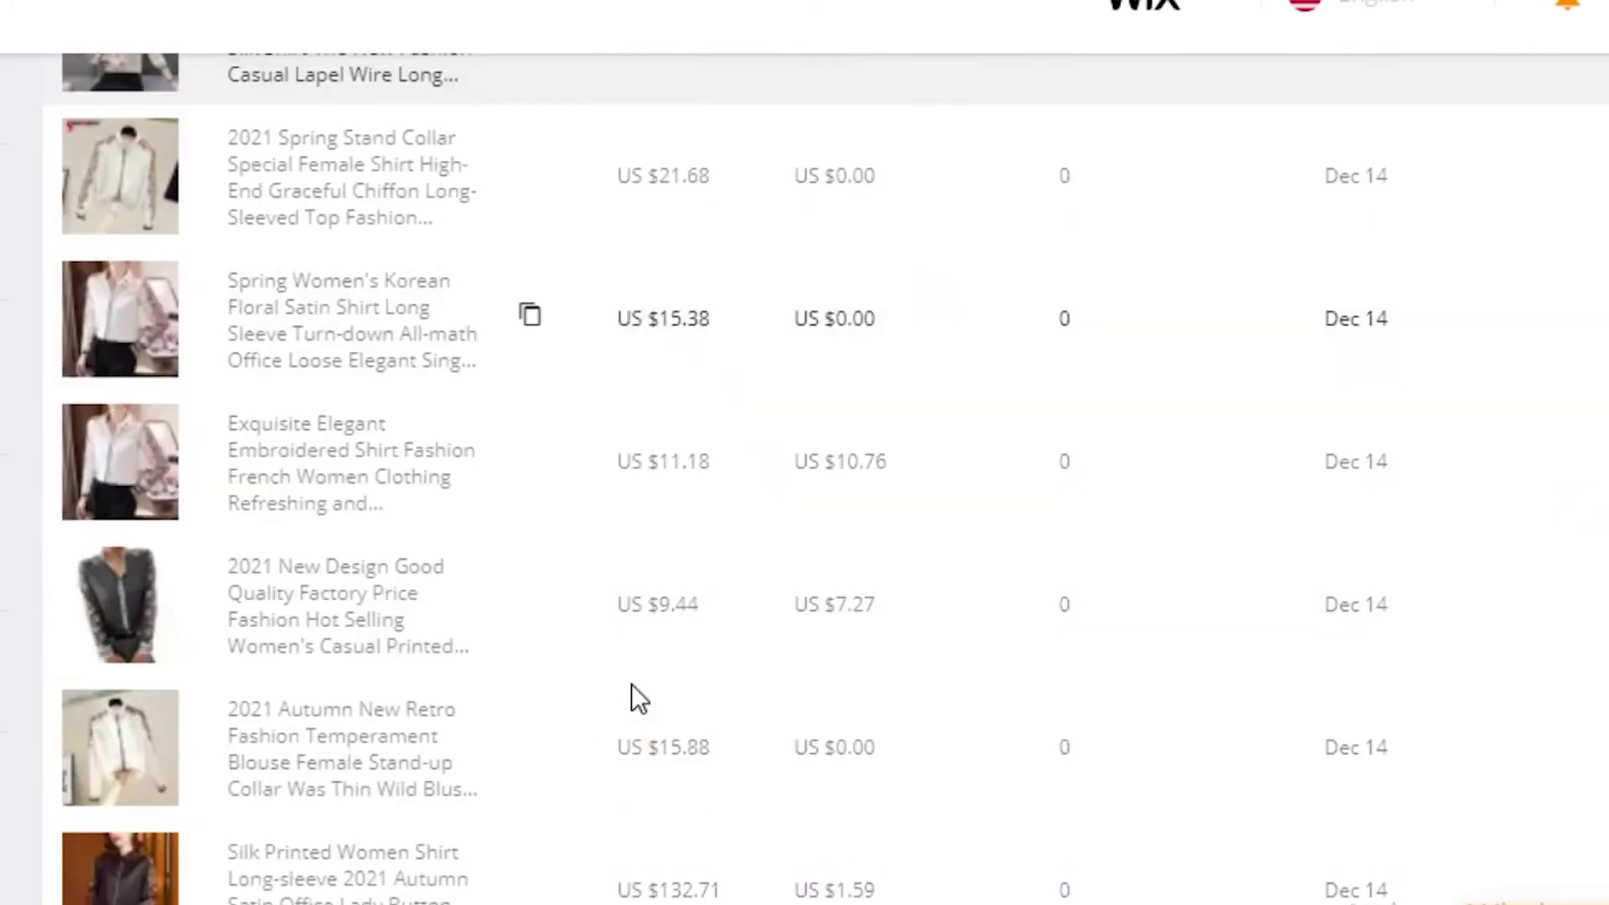
{"action": "scroll", "coordinate": [631, 684], "scroll_direction": "down", "scroll_amount": 5}
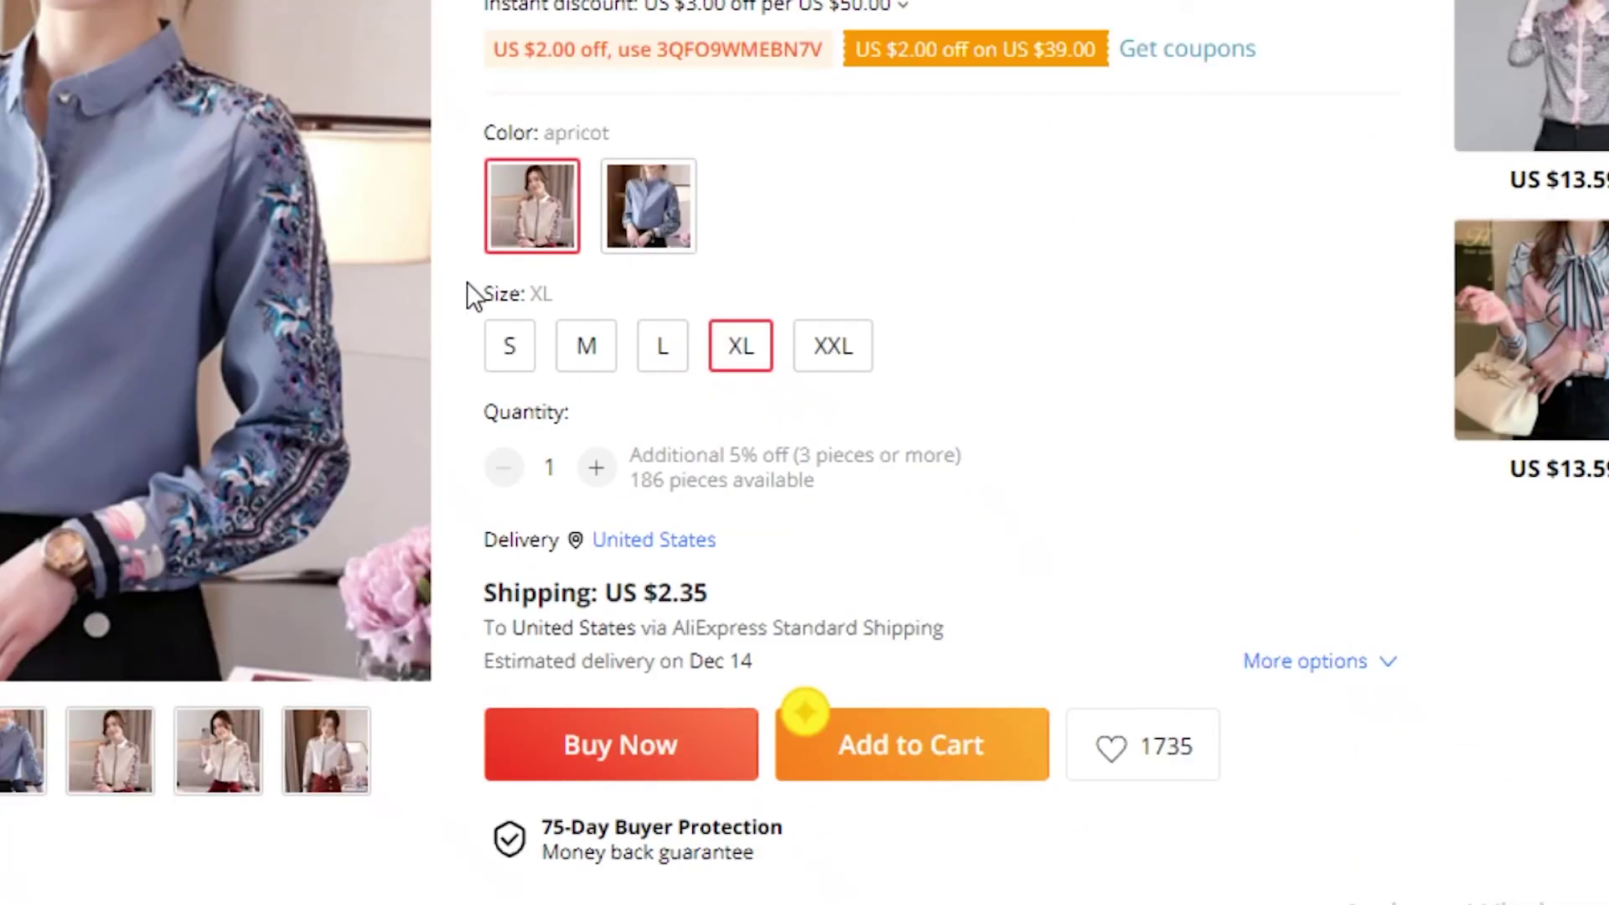
{"action": "scroll", "coordinate": [469, 276], "scroll_direction": "up", "scroll_amount": 2}
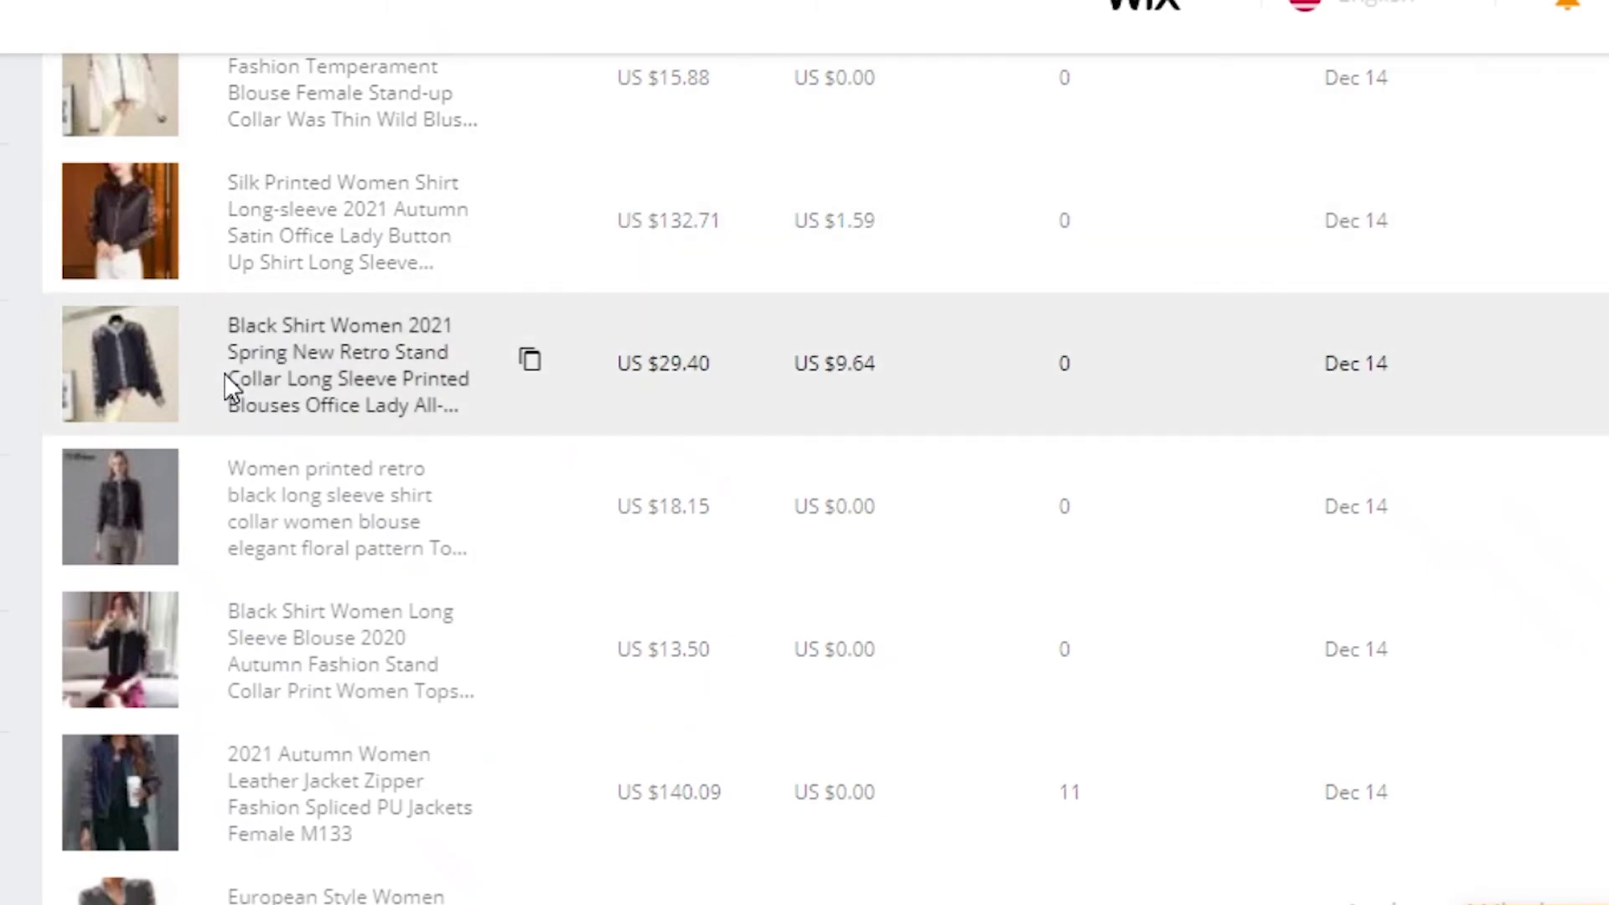
{"action": "scroll", "coordinate": [226, 373], "scroll_direction": "up", "scroll_amount": 20}
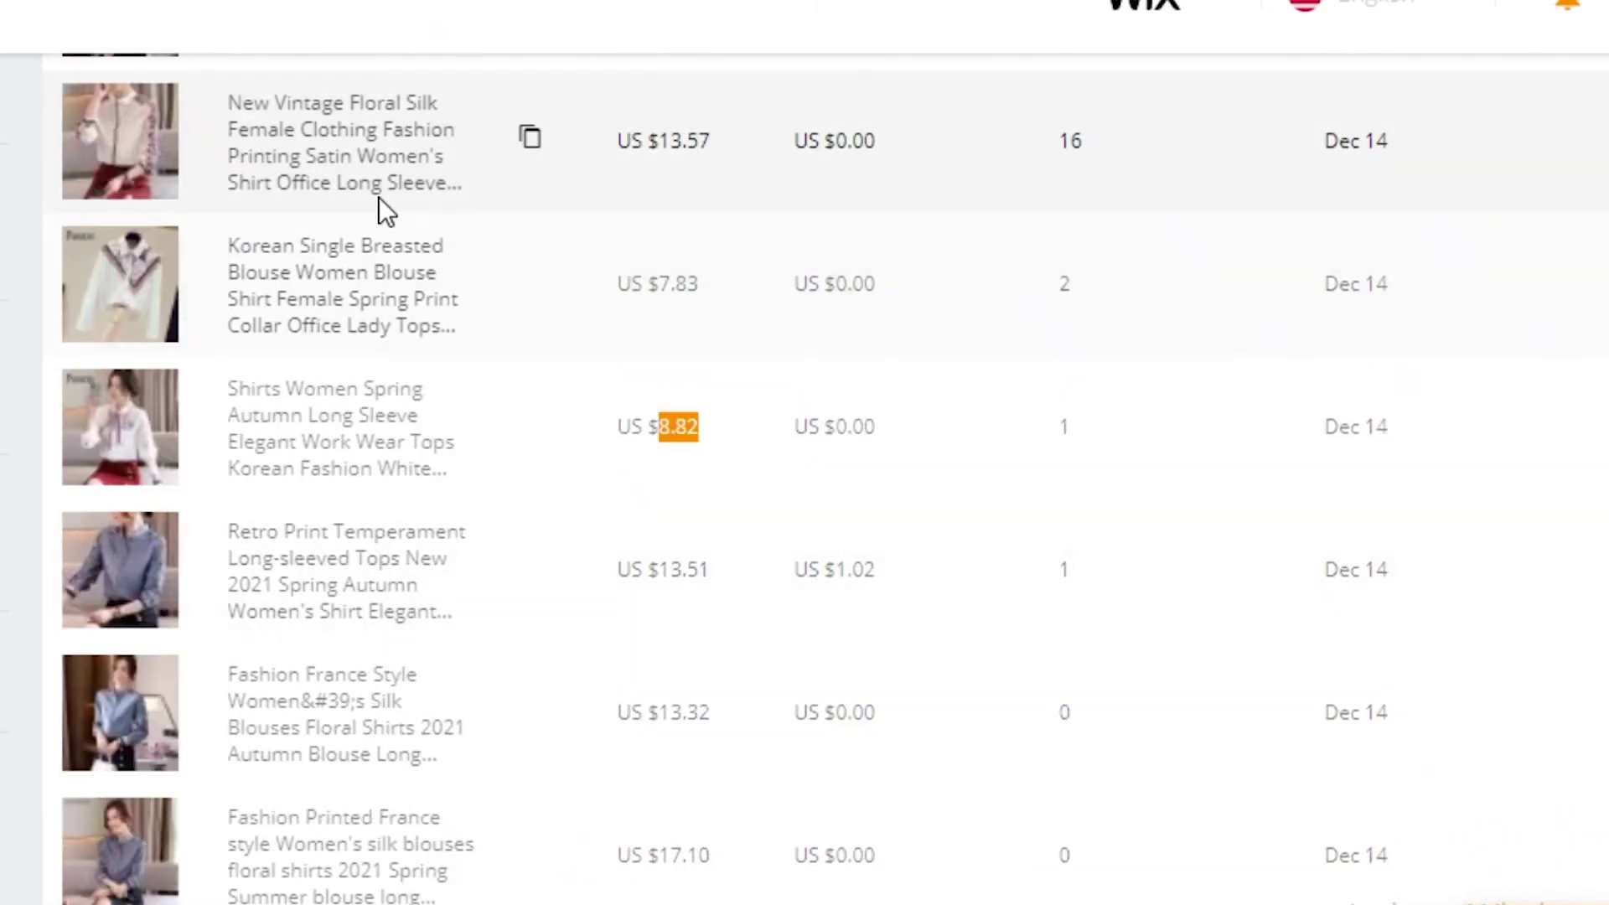